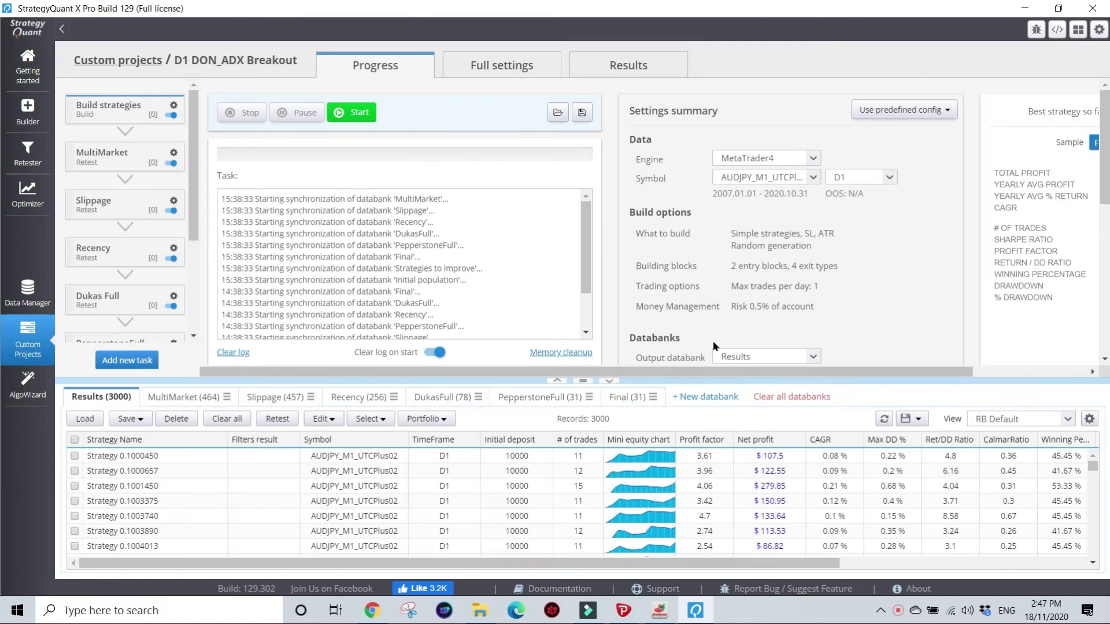
Look through the strategies in the Results databank and open the PepperstoneFull databank to examine its retested strategies
{"action": "scroll", "coordinate": [540, 474], "scroll_direction": "down", "scroll_amount": 5}
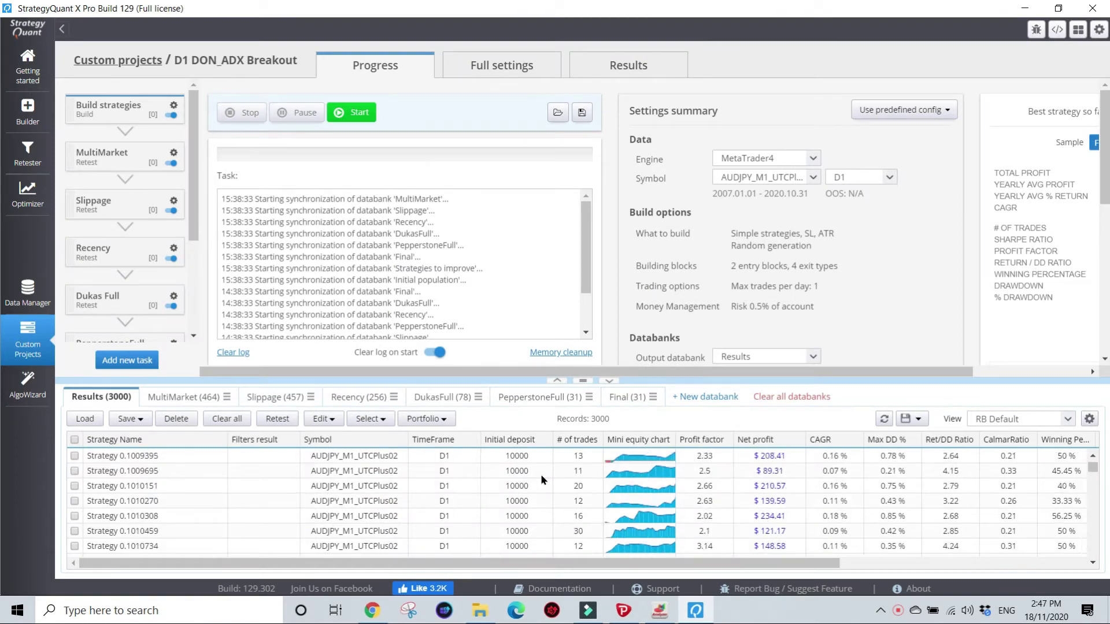
{"action": "scroll", "coordinate": [540, 480], "scroll_direction": "down", "scroll_amount": 5}
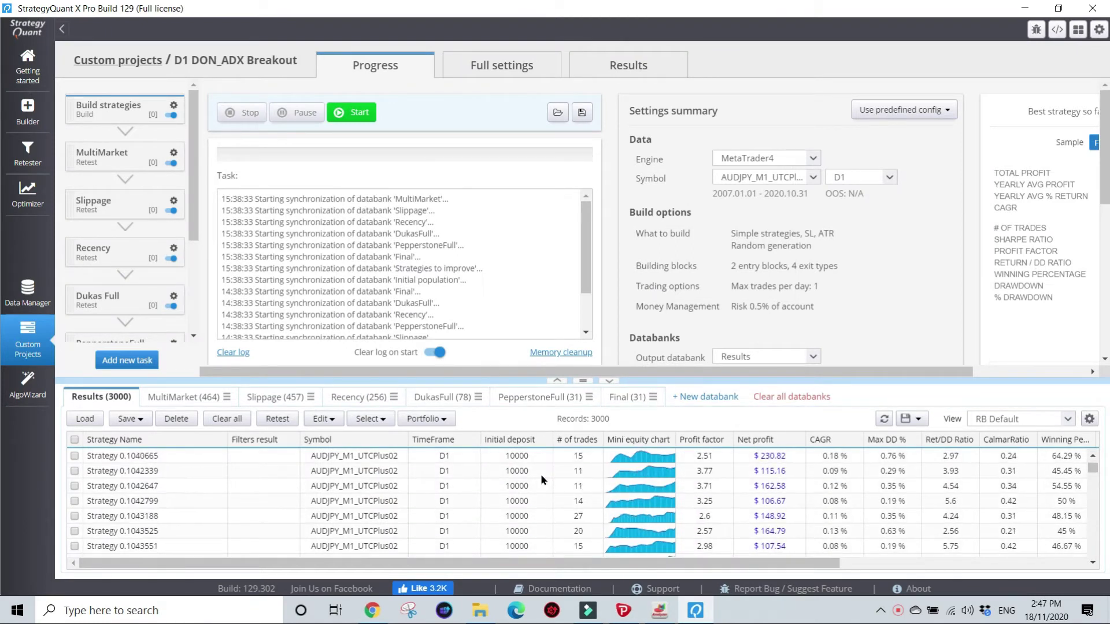
{"action": "scroll", "coordinate": [542, 480], "scroll_direction": "up", "scroll_amount": 5}
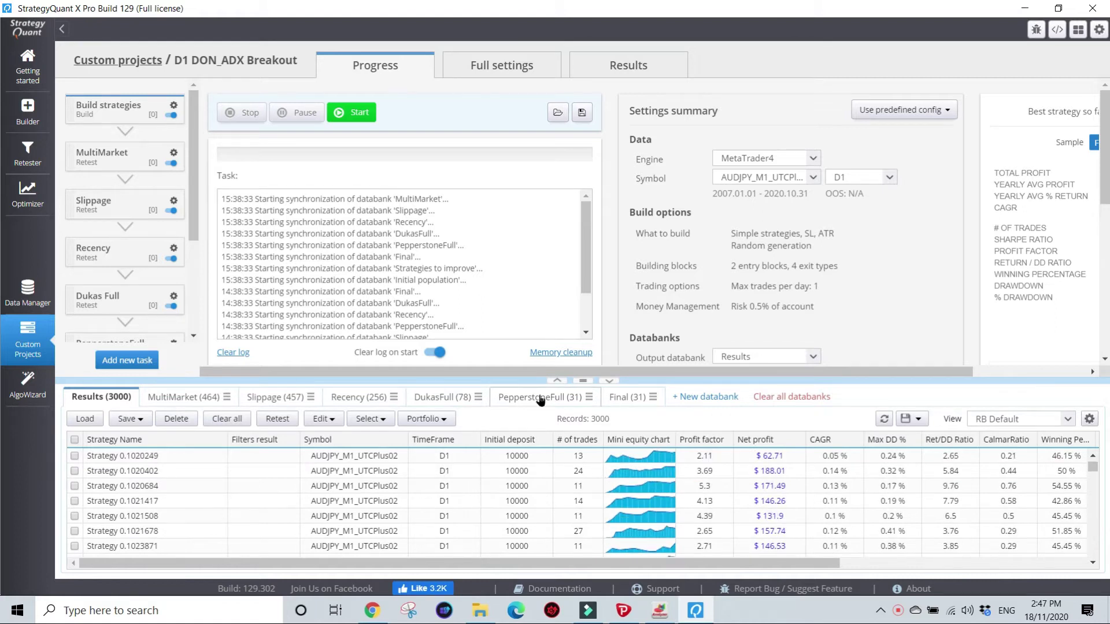
{"action": "left_click", "coordinate": [559, 399]}
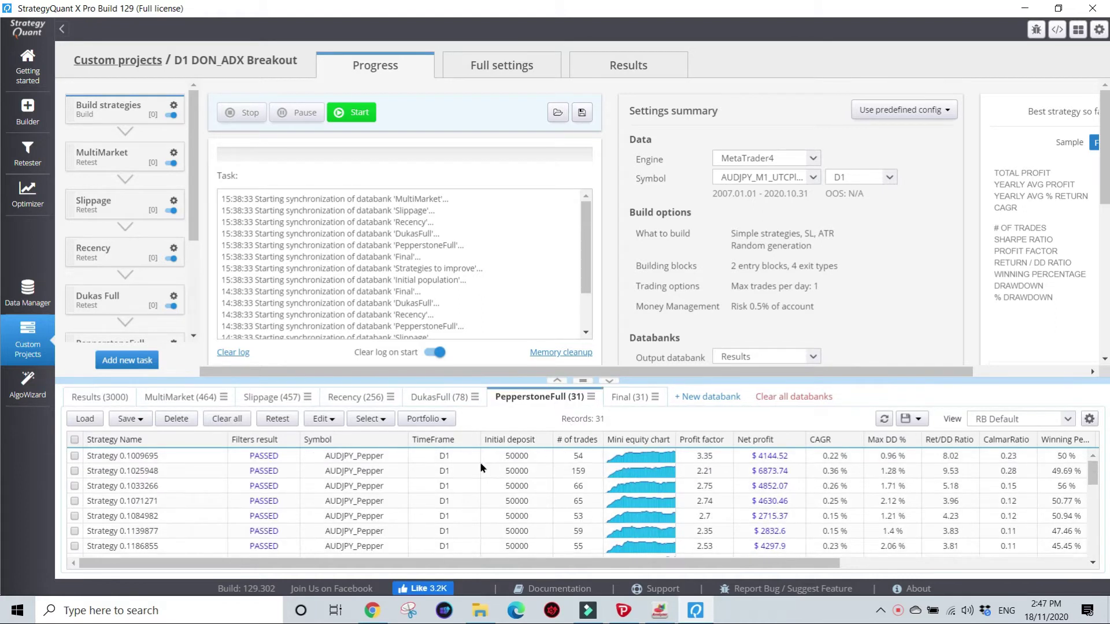
{"action": "left_click_drag", "start_coordinate": [516, 459], "coordinate": [515, 521]}
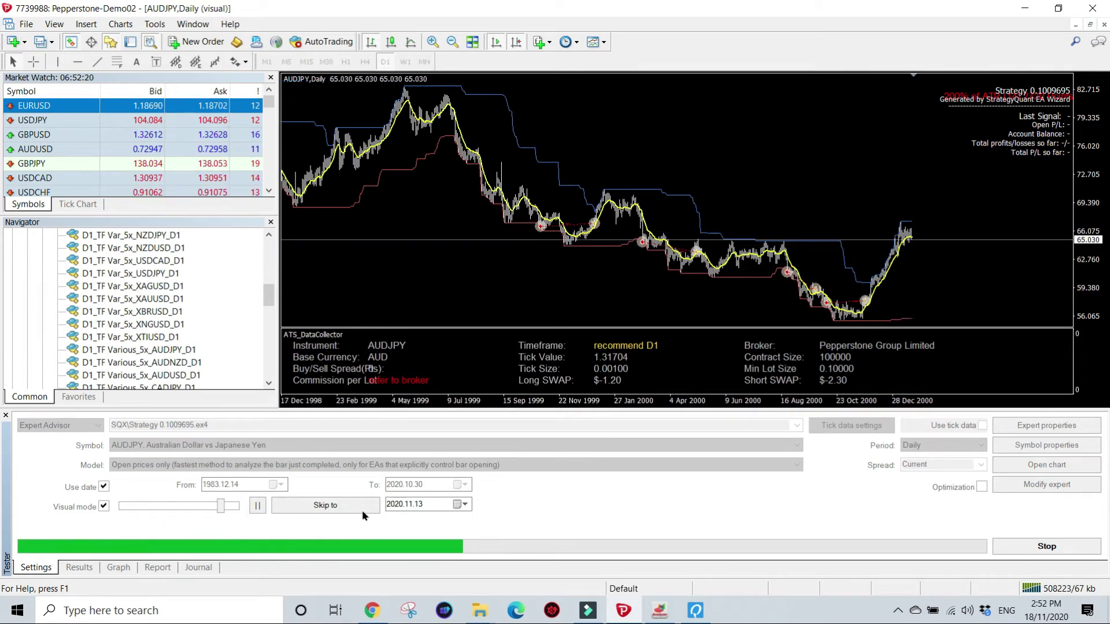
View the balance and equity graph of the running Strategy 0.1009695 backtest
{"action": "left_click", "coordinate": [114, 568]}
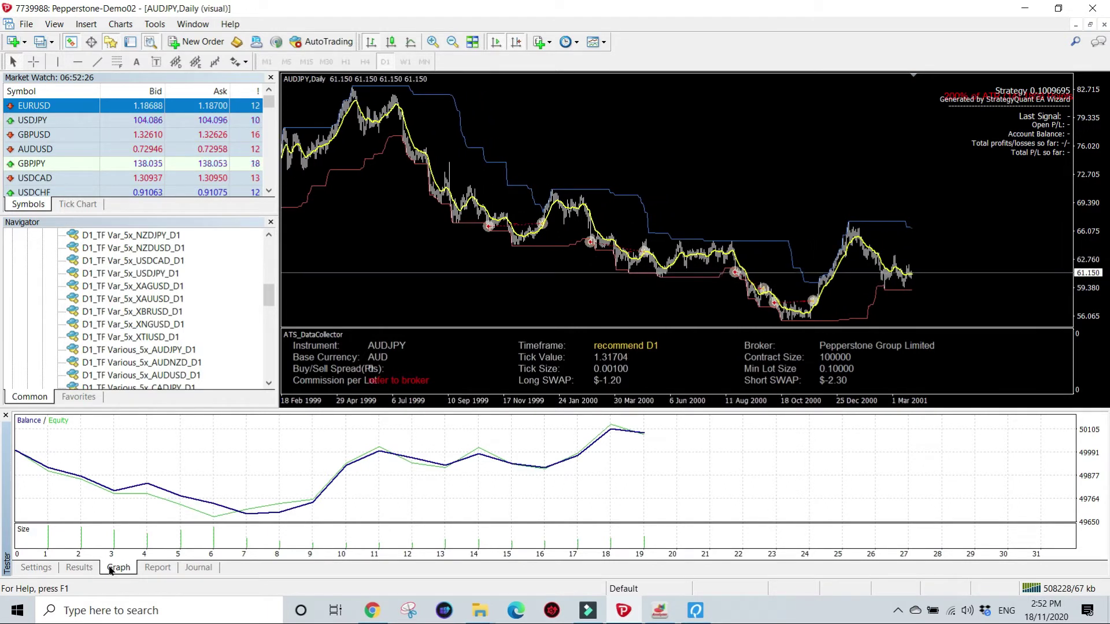
Switch to Quant Analyzer and examine the list of loaded AUDJPY strategies
{"action": "left_click", "coordinate": [663, 614]}
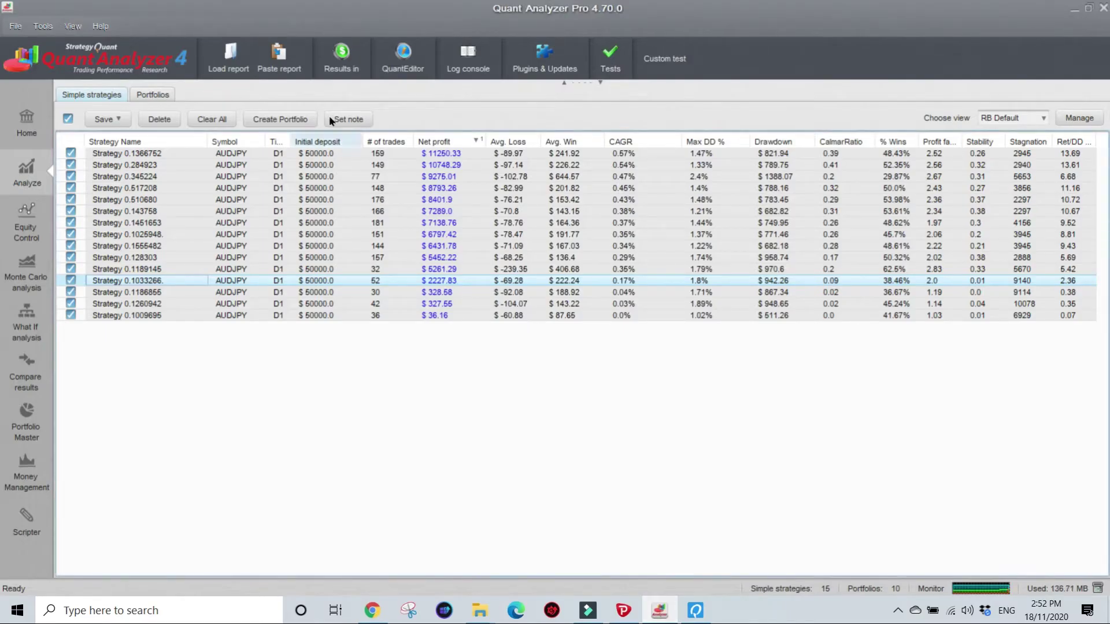
{"action": "left_click", "coordinate": [151, 153]}
{"action": "left_click", "coordinate": [149, 167]}
{"action": "left_click", "coordinate": [145, 187]}
{"action": "left_click", "coordinate": [145, 208]}
{"action": "left_click", "coordinate": [151, 248]}
{"action": "left_click", "coordinate": [153, 283]}
{"action": "left_click", "coordinate": [153, 241]}
{"action": "left_click", "coordinate": [147, 178]}
{"action": "left_click", "coordinate": [147, 143]}
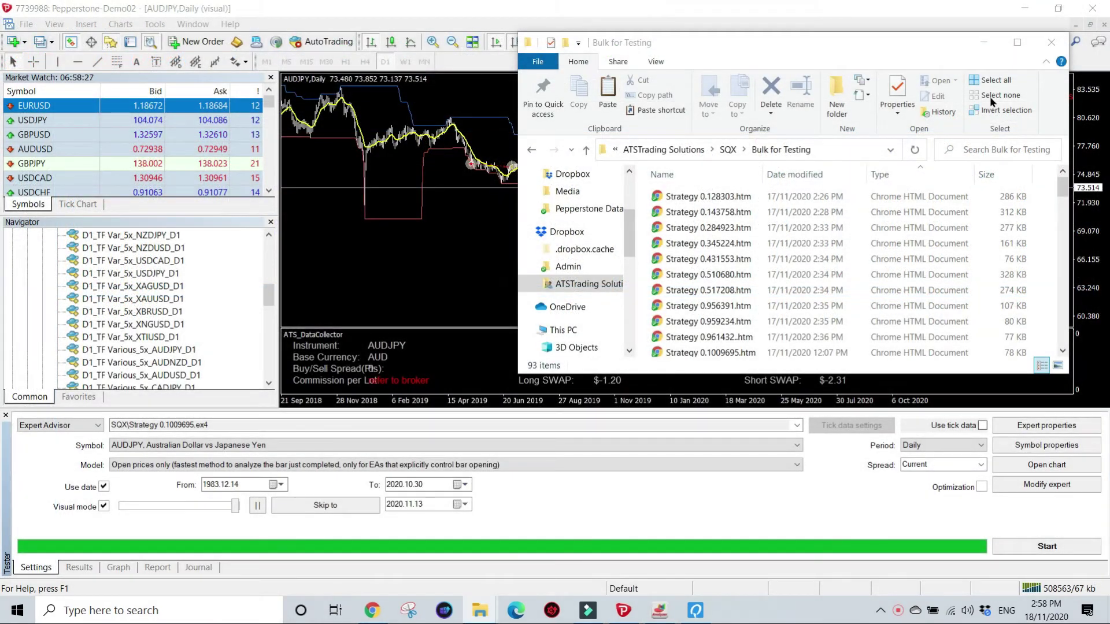
Look through the strategy report and source files in the Bulk for Testing folder
{"action": "left_click", "coordinate": [705, 226]}
{"action": "scroll", "coordinate": [705, 254], "scroll_direction": "down", "scroll_amount": 10}
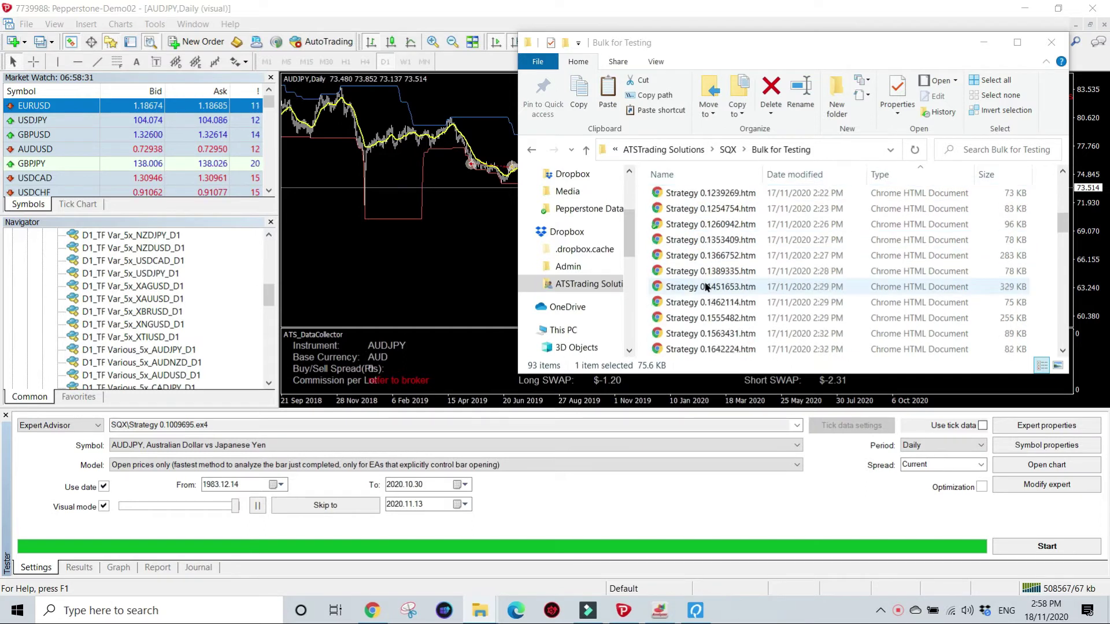
{"action": "scroll", "coordinate": [707, 287], "scroll_direction": "up", "scroll_amount": 5}
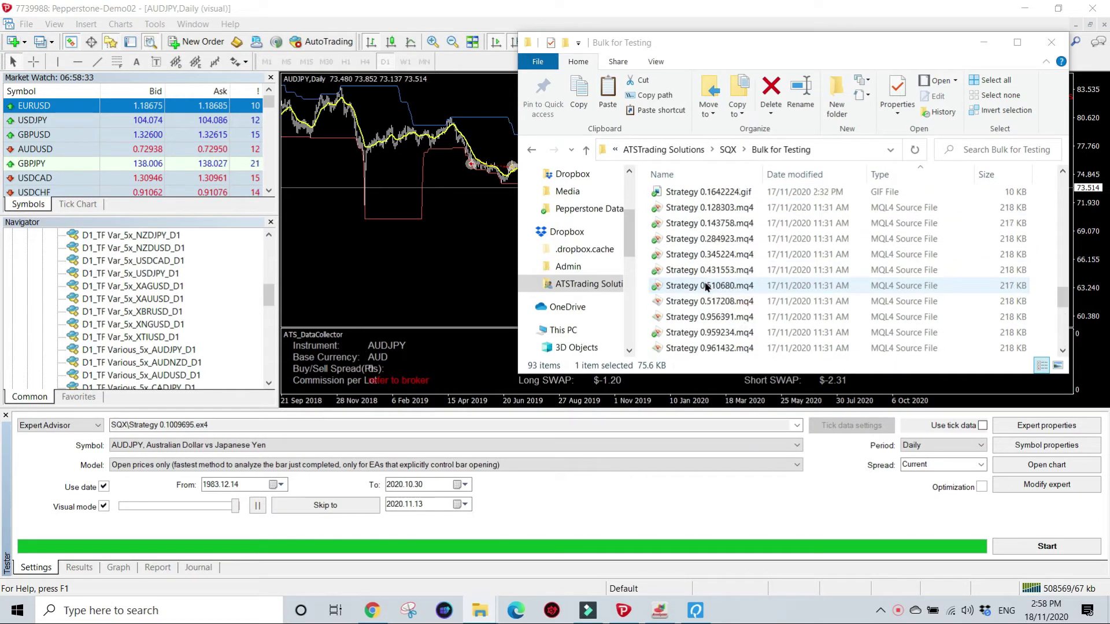
{"action": "scroll", "coordinate": [706, 287], "scroll_direction": "up", "scroll_amount": 10}
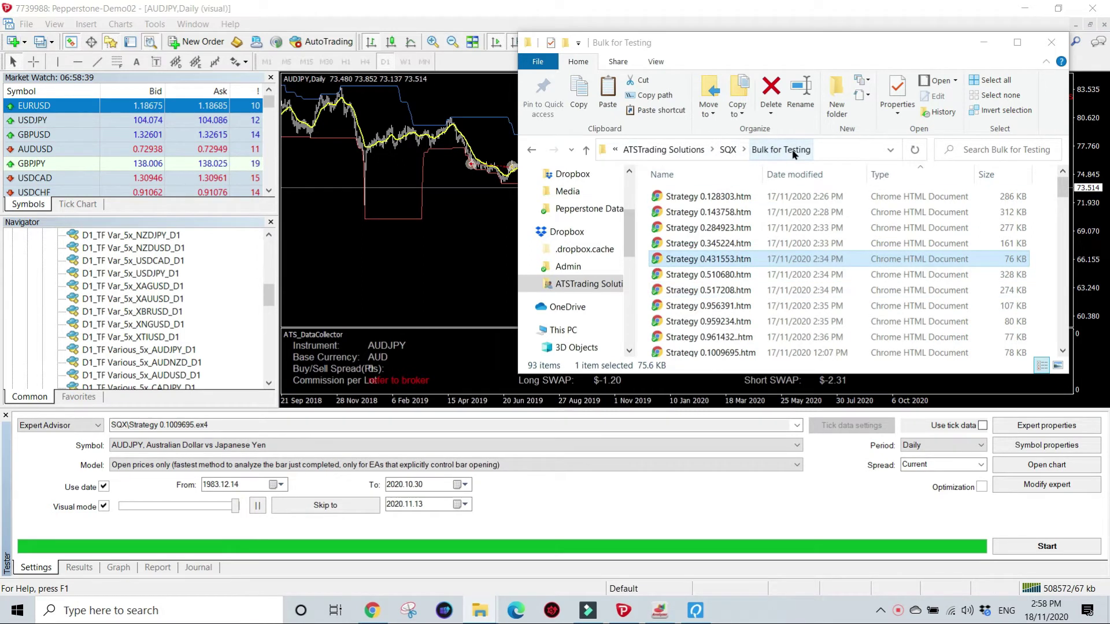
Switch to Quant Analyzer and open all strategy reports from the Bulk for Testing folder for loading
{"action": "left_click", "coordinate": [661, 614]}
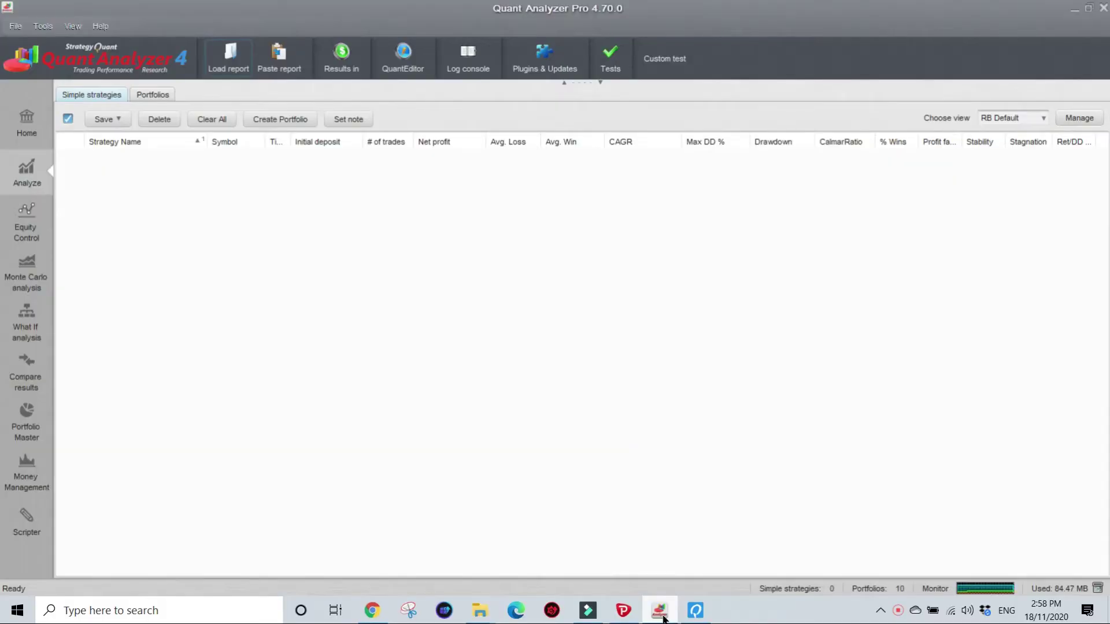
{"action": "left_click", "coordinate": [230, 58]}
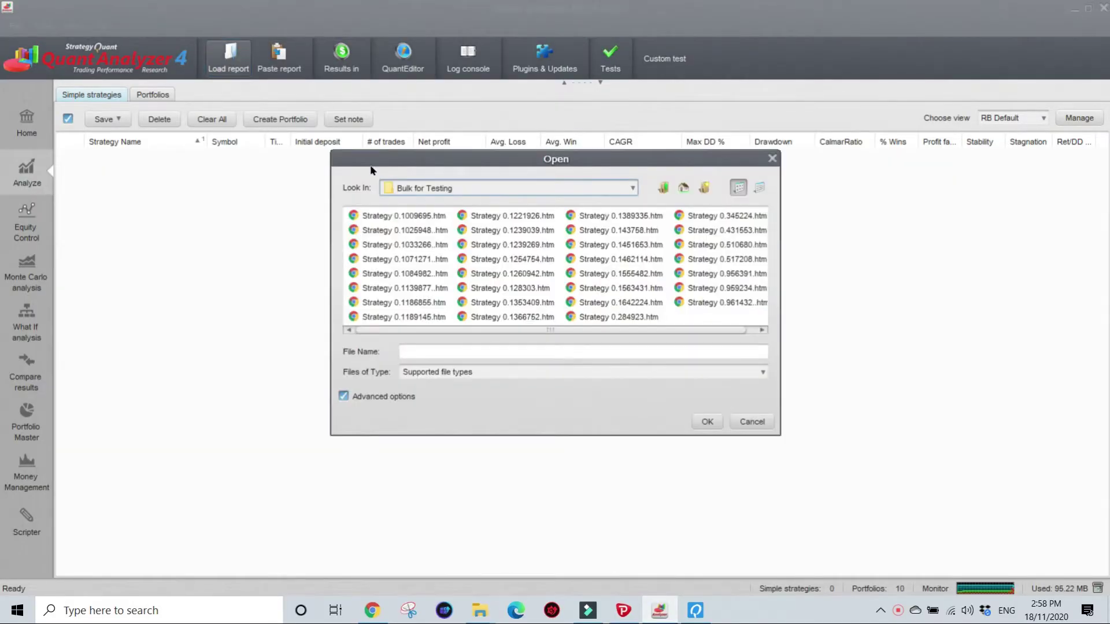
{"action": "left_click", "coordinate": [402, 217]}
{"action": "key", "text": "ctrl+a"}
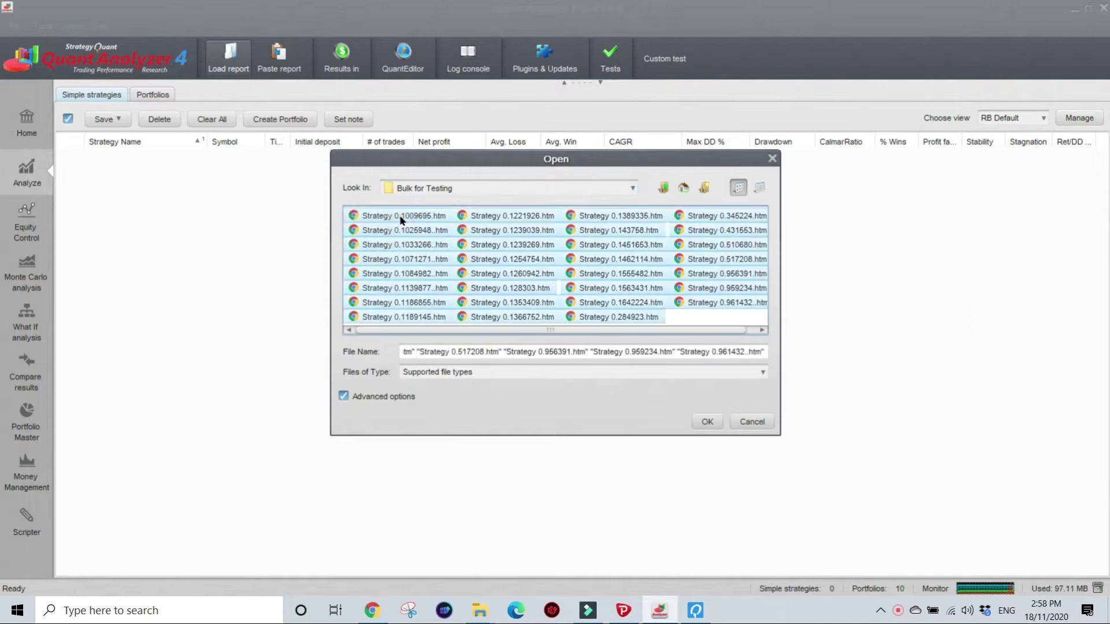
{"action": "left_click", "coordinate": [706, 422]}
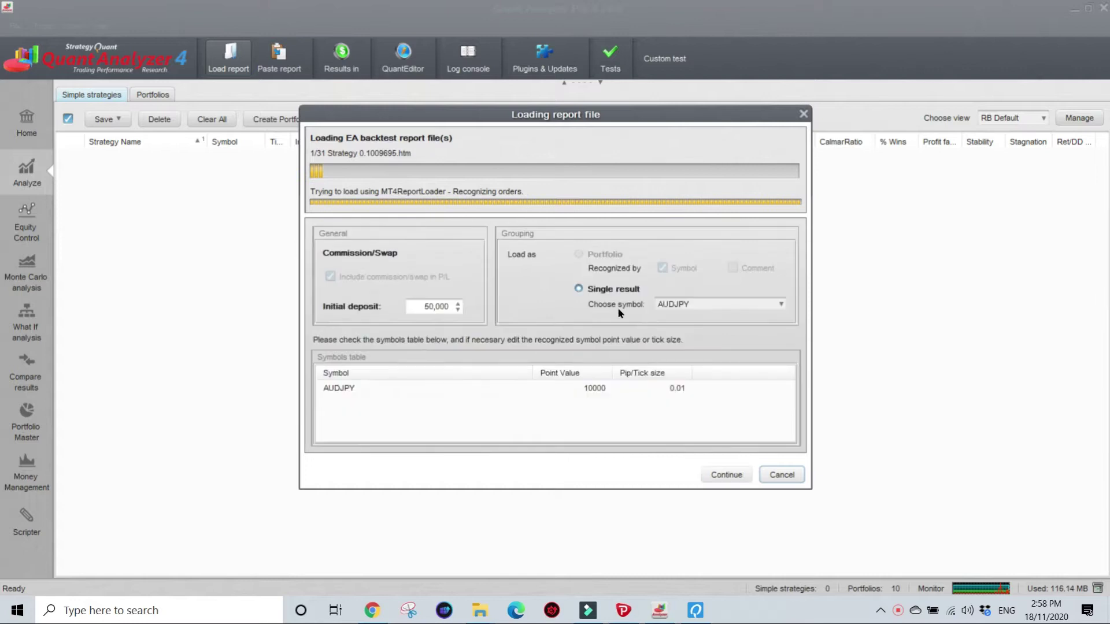
Load the backtest reports one after another as single AUDJPY results with an initial deposit of 50,000
{"action": "double_click", "coordinate": [414, 306]}
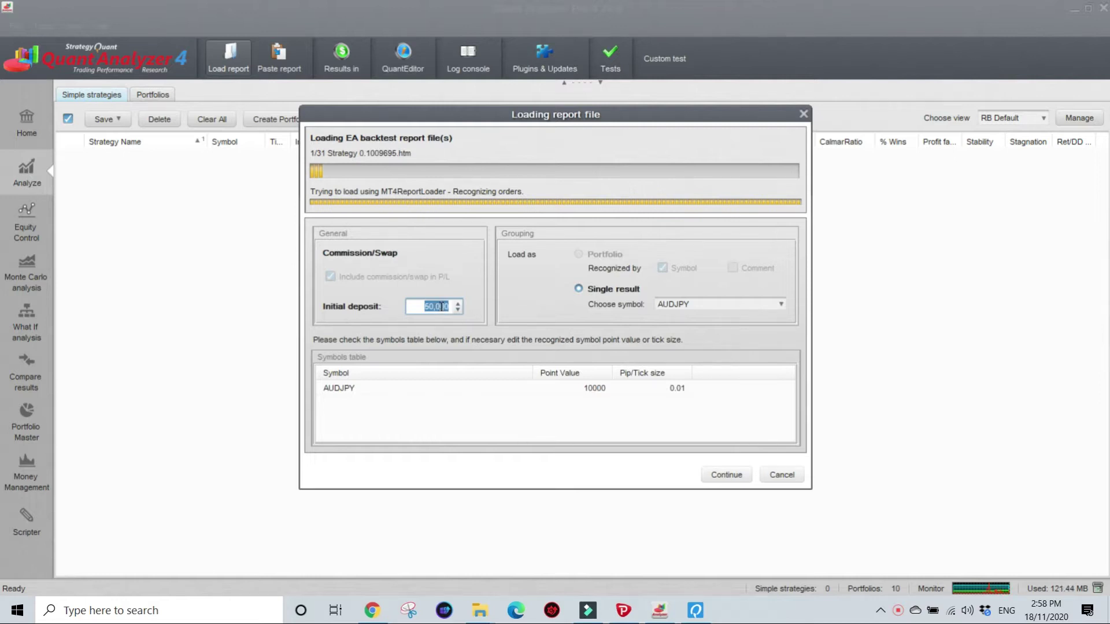
{"action": "left_click", "coordinate": [725, 477]}
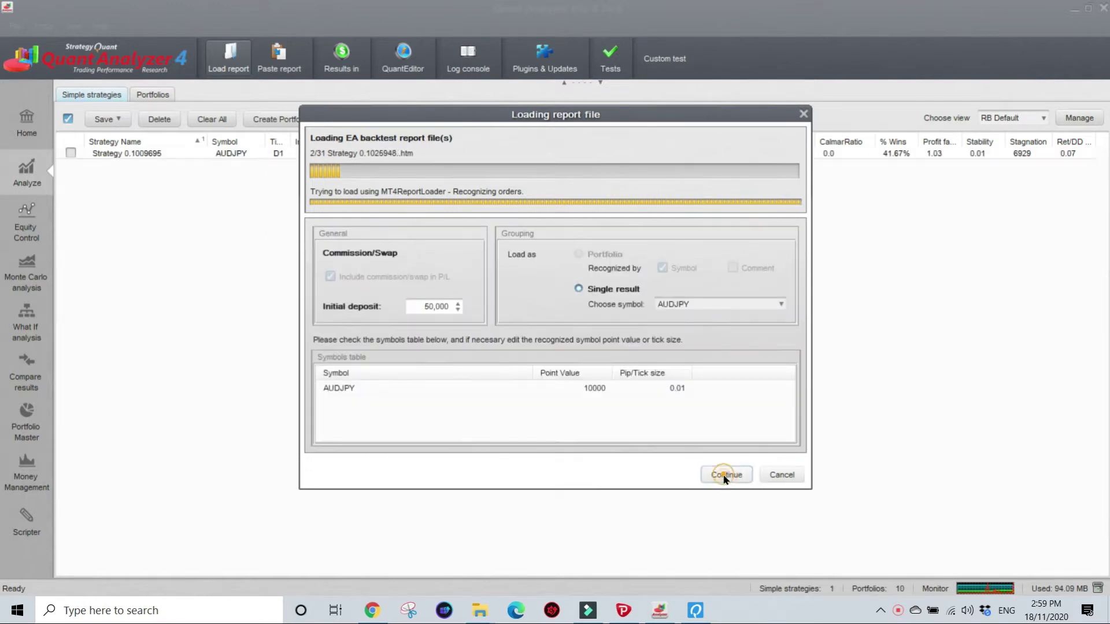
{"action": "left_click", "coordinate": [724, 476]}
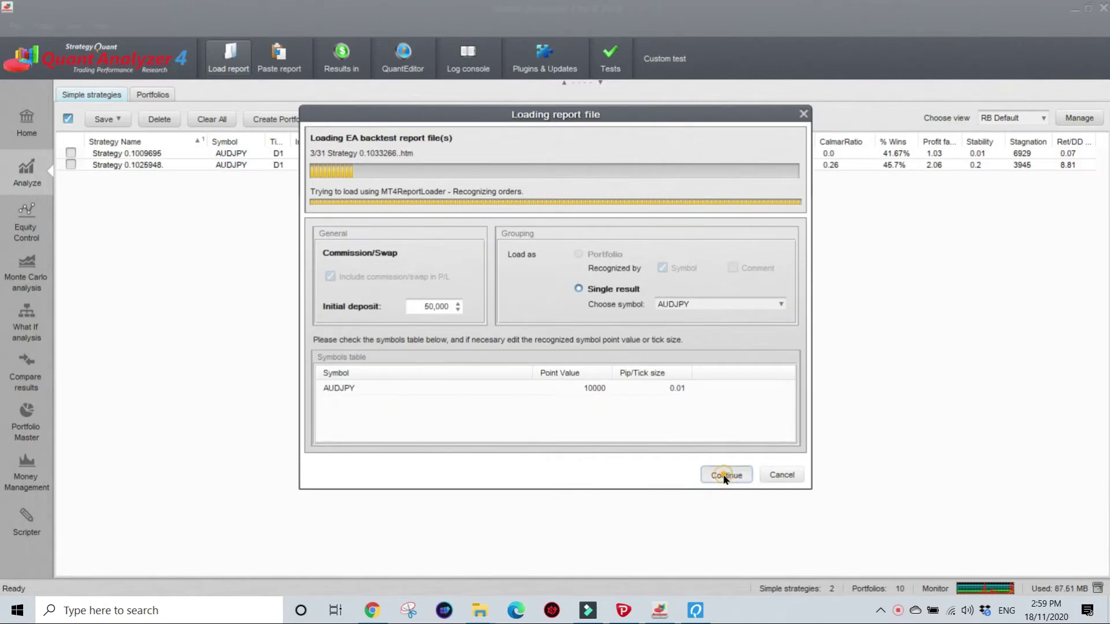
{"action": "left_click", "coordinate": [724, 477]}
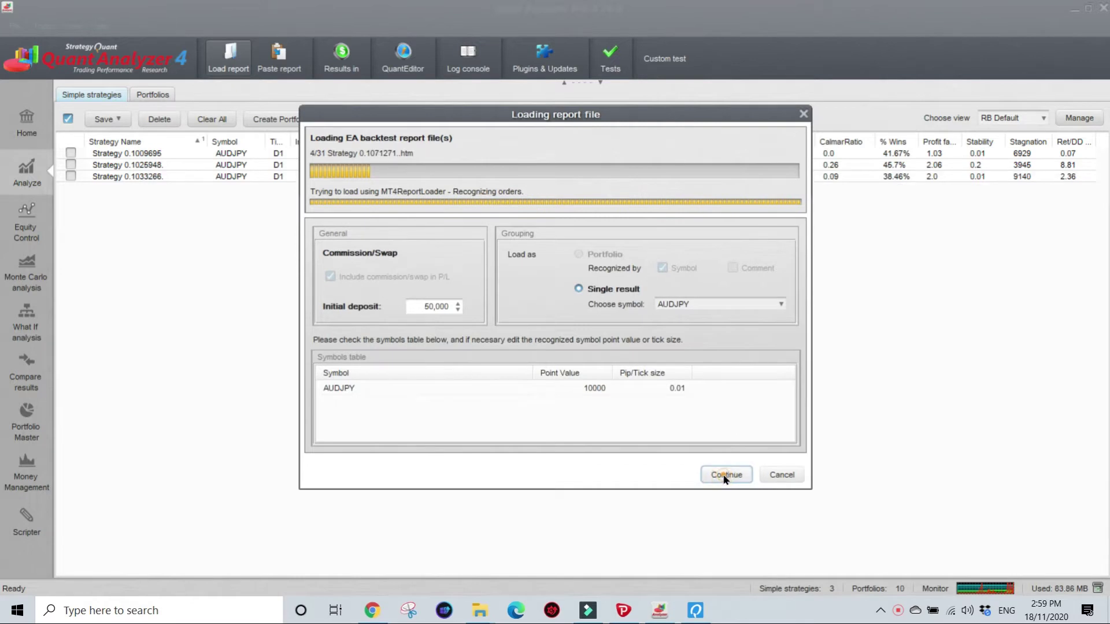
{"action": "left_click", "coordinate": [720, 476]}
{"action": "left_click", "coordinate": [719, 475]}
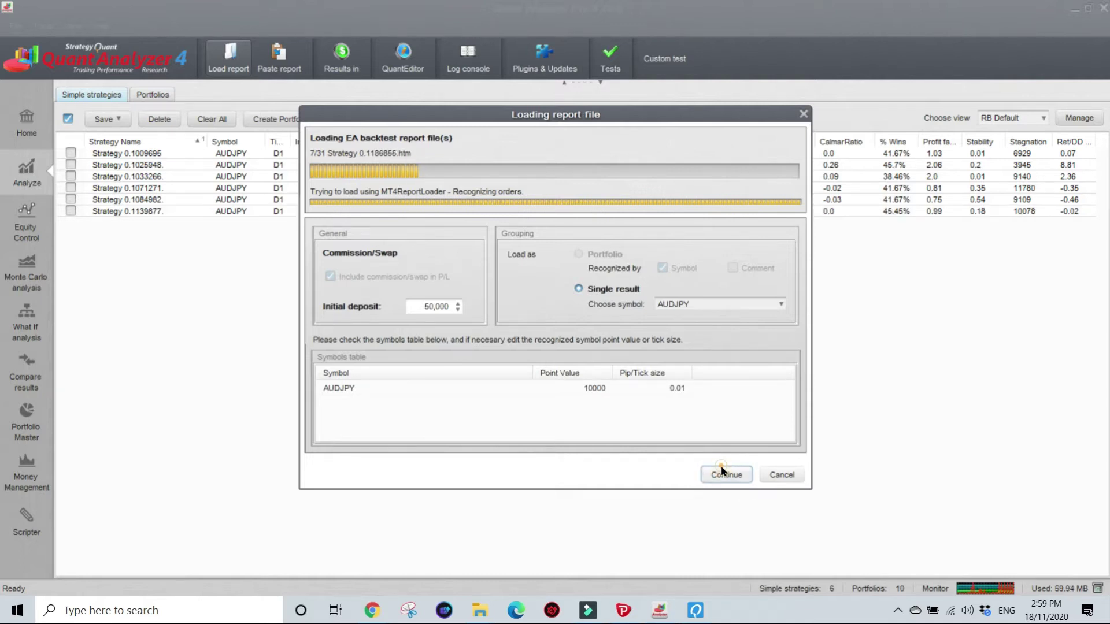
{"action": "left_click", "coordinate": [721, 474]}
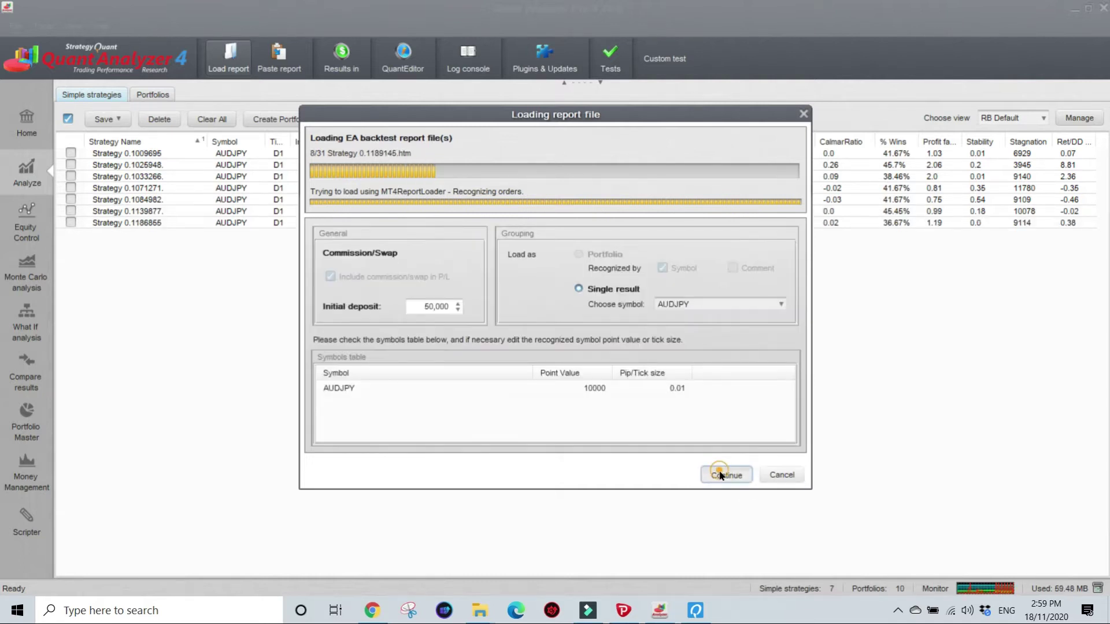
{"action": "left_click", "coordinate": [721, 475]}
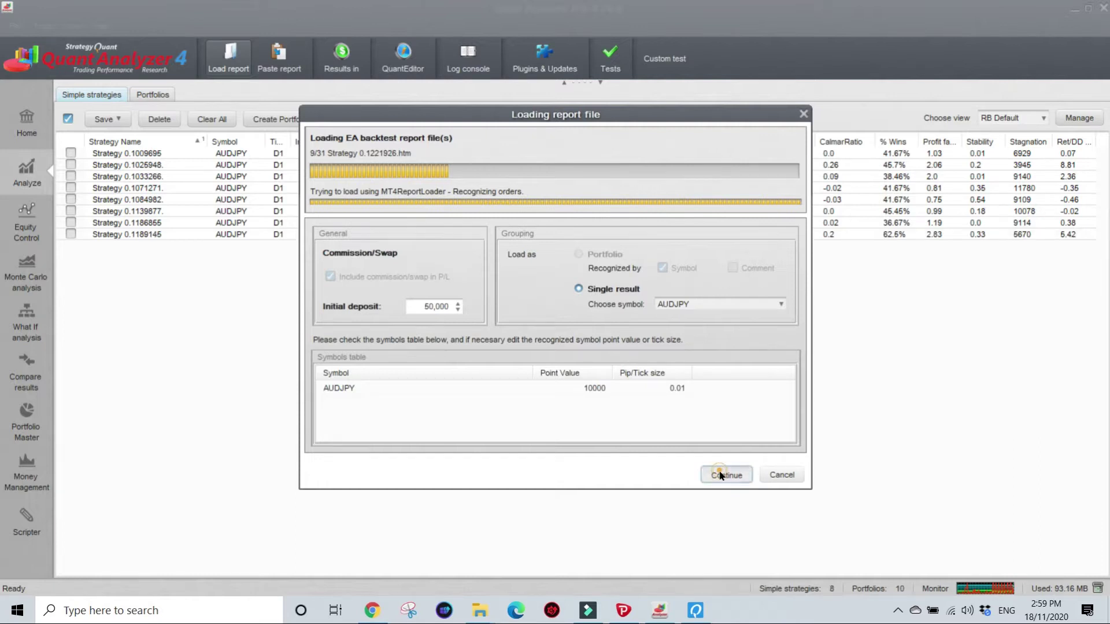
{"action": "left_click", "coordinate": [721, 475]}
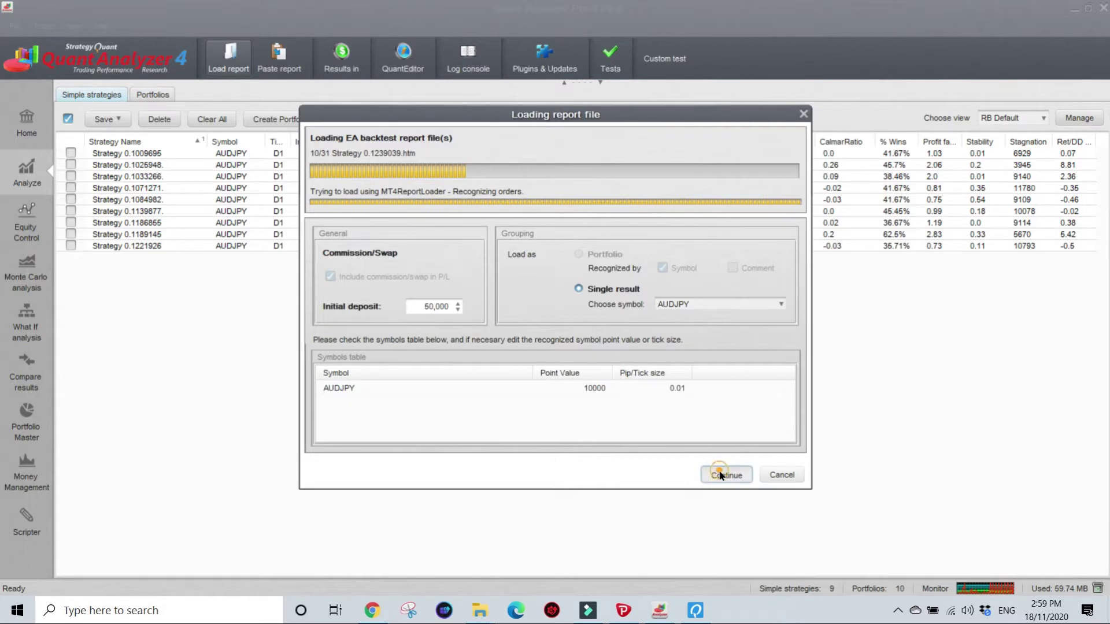
{"action": "left_click", "coordinate": [721, 475]}
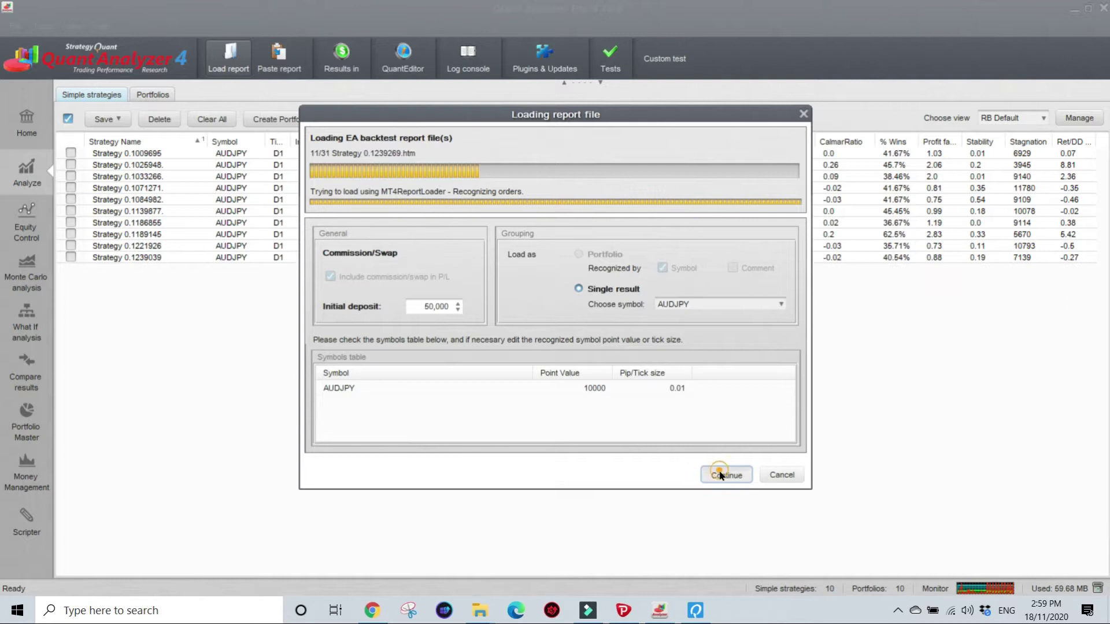
{"action": "left_click", "coordinate": [721, 475]}
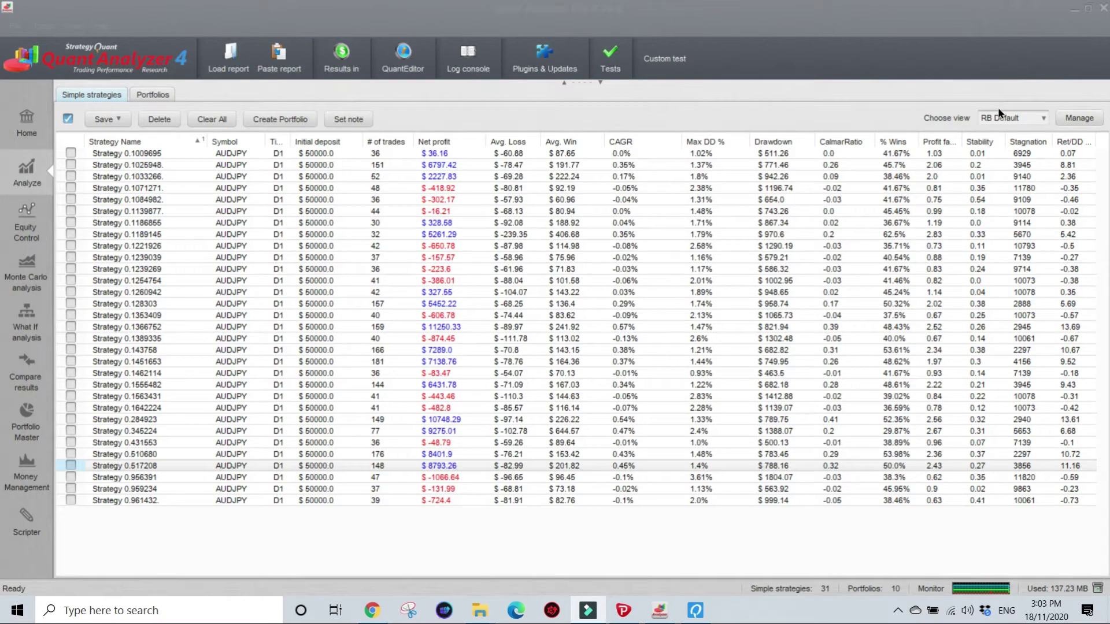
Examine the loaded strategies across the results list
{"action": "left_click", "coordinate": [200, 213]}
{"action": "left_click", "coordinate": [196, 257]}
{"action": "left_click", "coordinate": [193, 316]}
{"action": "left_click", "coordinate": [194, 373]}
{"action": "left_click", "coordinate": [200, 420]}
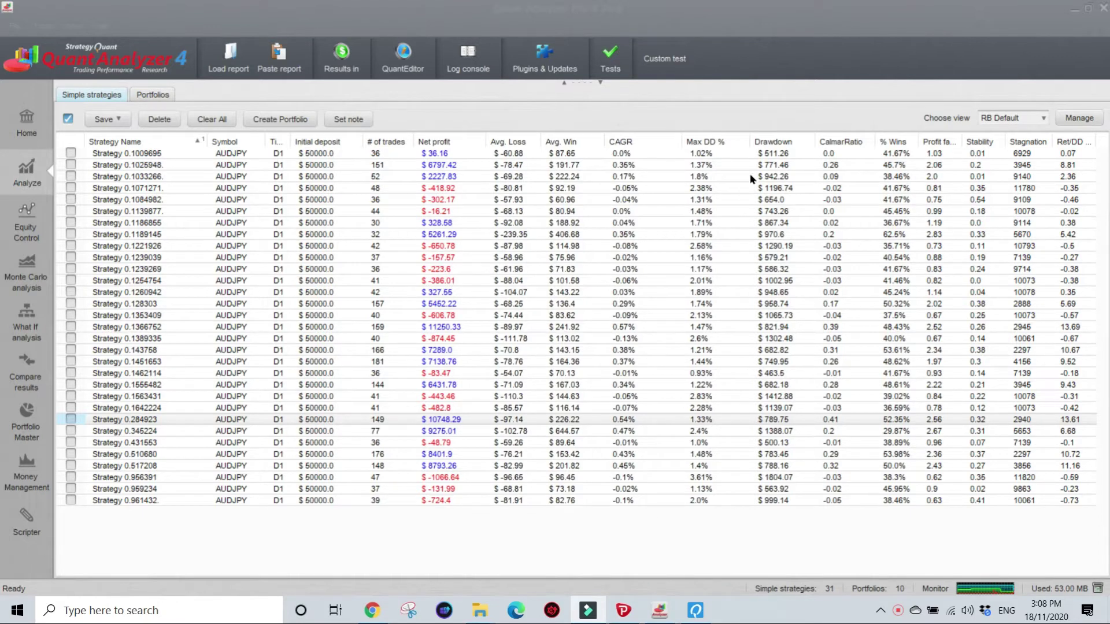
Narrow the Max DD % column slightly and sort the strategies by net profit in descending order
{"action": "left_click_drag", "start_coordinate": [748, 137], "coordinate": [735, 137]}
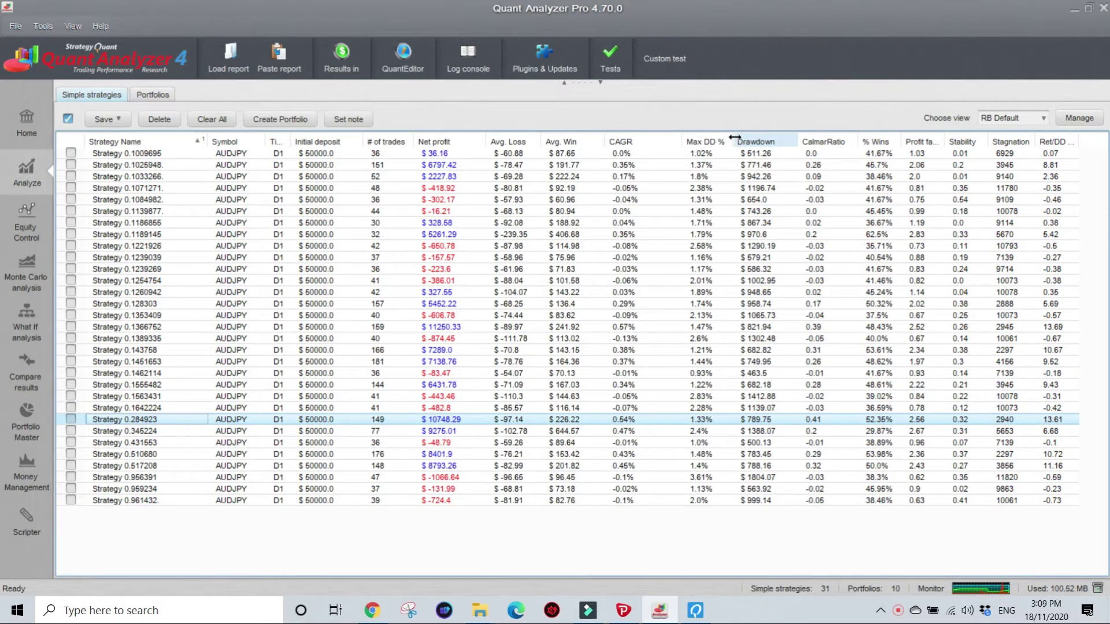
{"action": "left_click", "coordinate": [439, 142]}
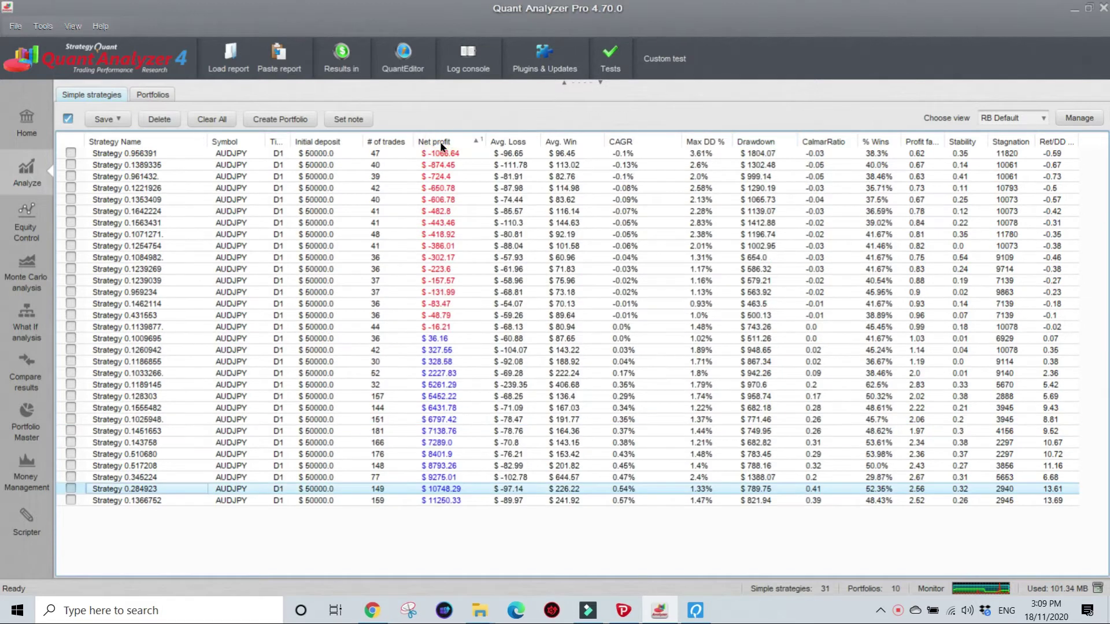
{"action": "left_click", "coordinate": [440, 142]}
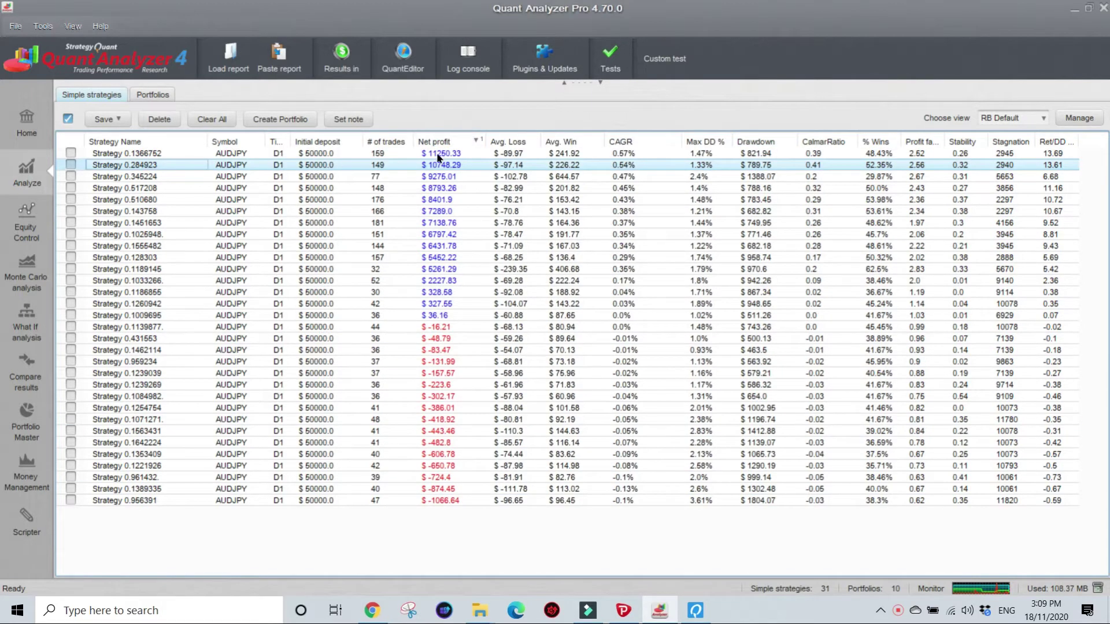
Compare the net profits of the winning strategies with those of the losing ones
{"action": "left_click", "coordinate": [439, 153]}
{"action": "left_click", "coordinate": [438, 165]}
{"action": "left_click", "coordinate": [434, 211]}
{"action": "left_click", "coordinate": [443, 500]}
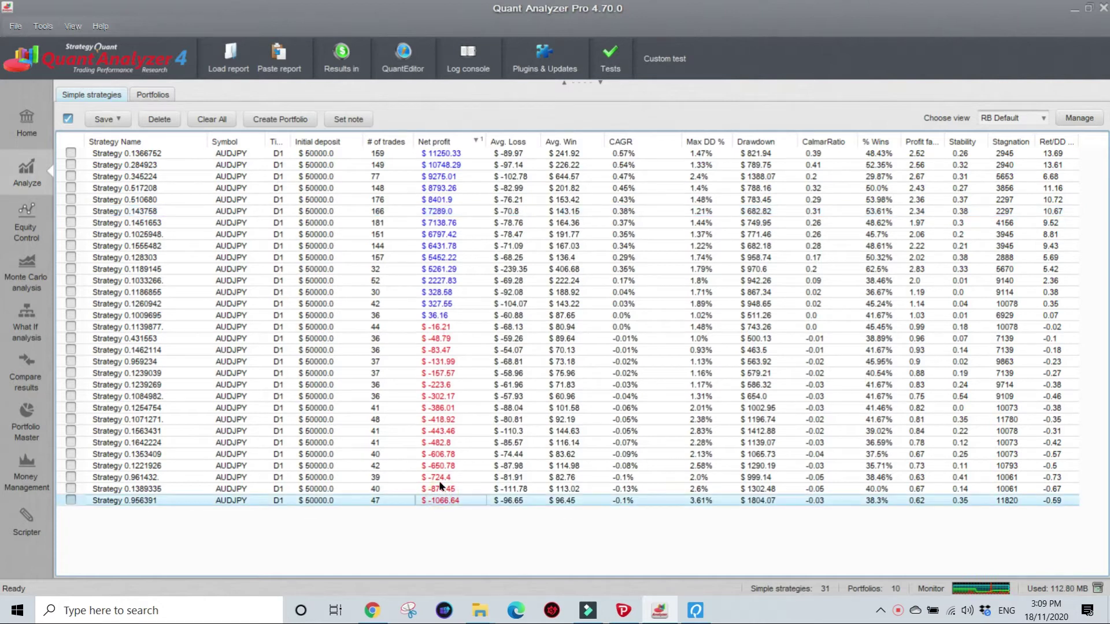
{"action": "left_click", "coordinate": [441, 327]}
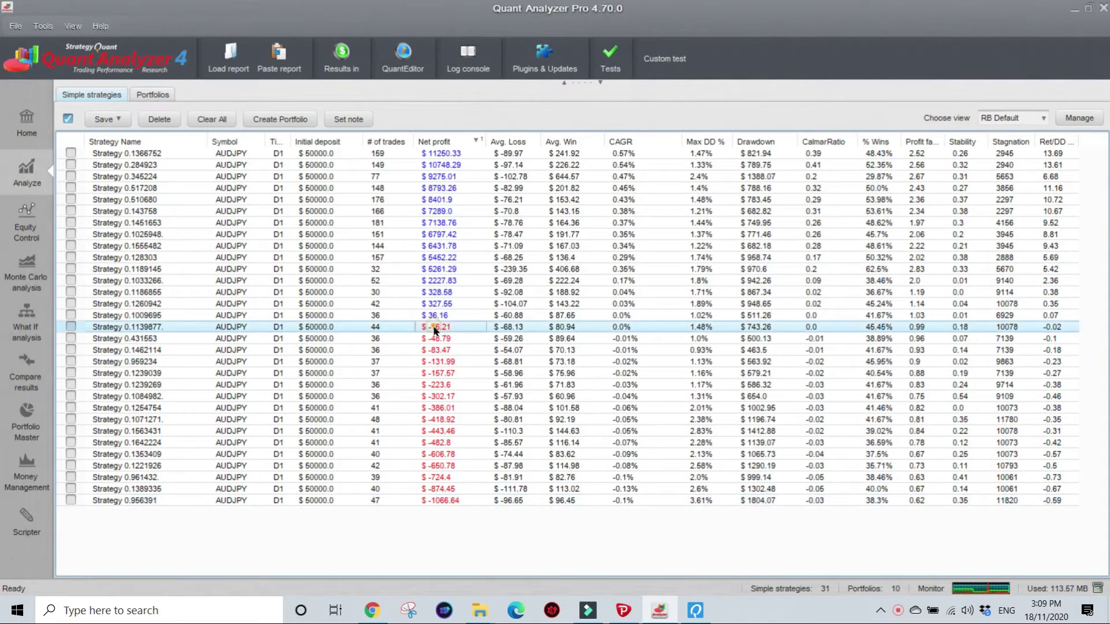
{"action": "left_click", "coordinate": [441, 350]}
{"action": "left_click", "coordinate": [439, 372]}
{"action": "left_click", "coordinate": [438, 396]}
{"action": "left_click", "coordinate": [440, 465]}
{"action": "left_click", "coordinate": [440, 489]}
{"action": "left_click", "coordinate": [441, 501]}
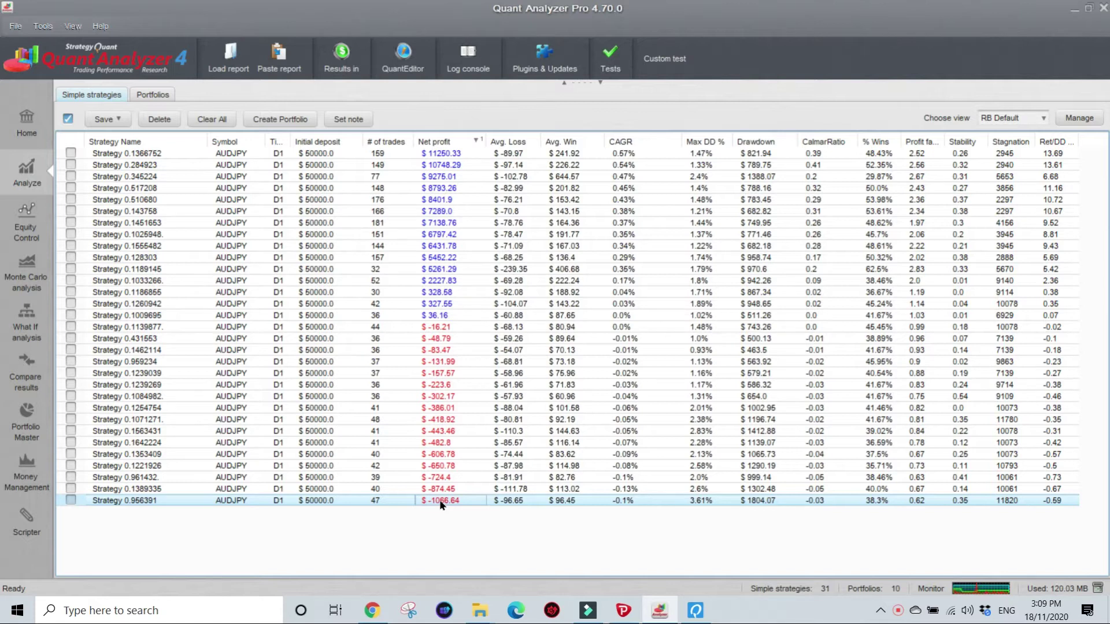
Select all strategies, exclude the profitable ones down to Strategy 0.1009695, and delete the losing strategies from the table
{"action": "left_click", "coordinate": [68, 119]}
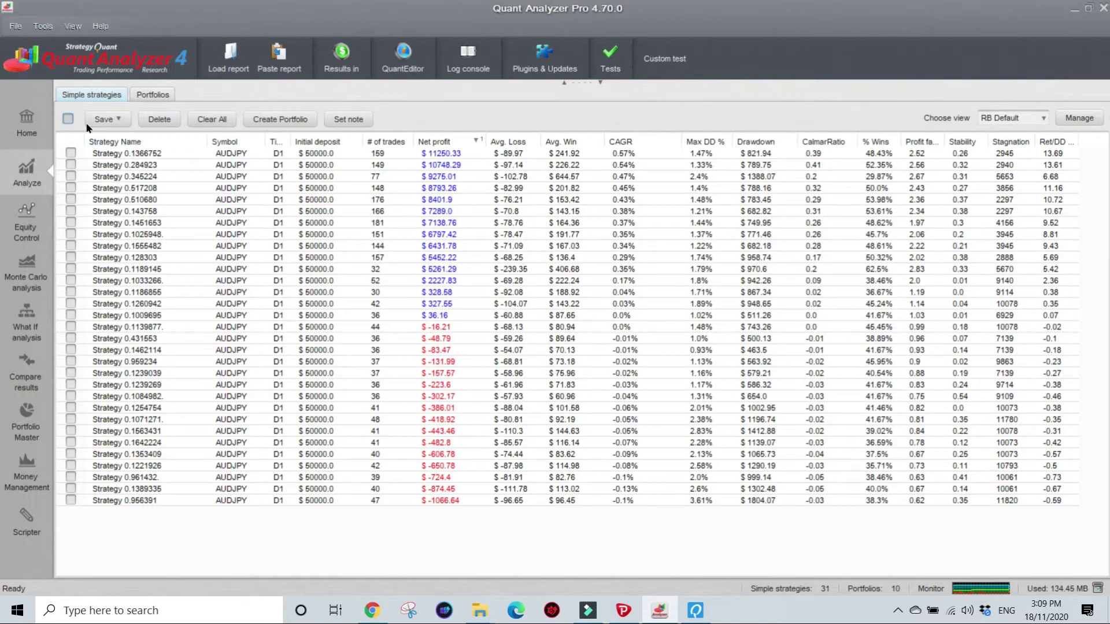
{"action": "left_click", "coordinate": [68, 118]}
{"action": "left_click", "coordinate": [70, 153]}
{"action": "left_click", "coordinate": [71, 164]}
{"action": "left_click", "coordinate": [70, 176]}
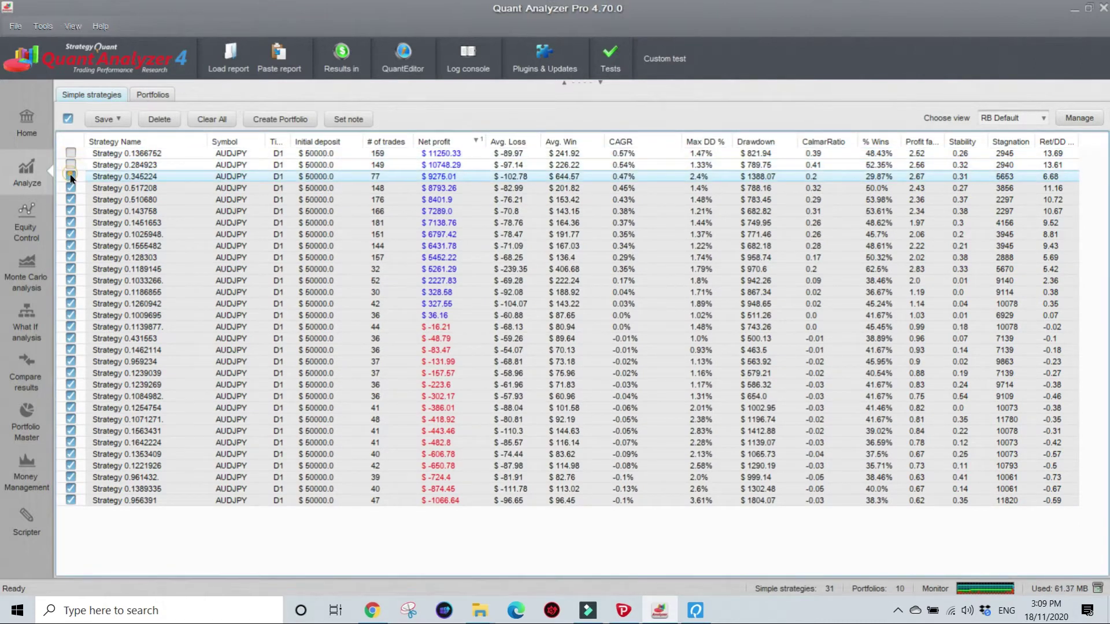
{"action": "left_click", "coordinate": [70, 188]}
{"action": "left_click", "coordinate": [71, 199]}
{"action": "left_click", "coordinate": [70, 211]}
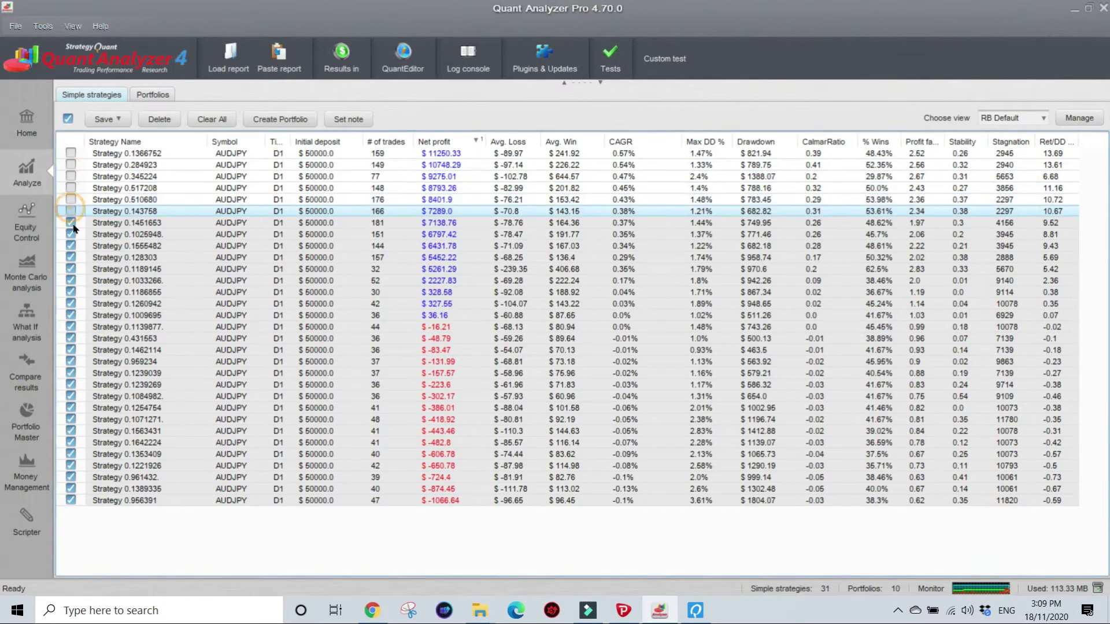
{"action": "left_click", "coordinate": [70, 223]}
{"action": "left_click", "coordinate": [71, 235]}
{"action": "left_click", "coordinate": [71, 246]}
{"action": "left_click", "coordinate": [70, 257]}
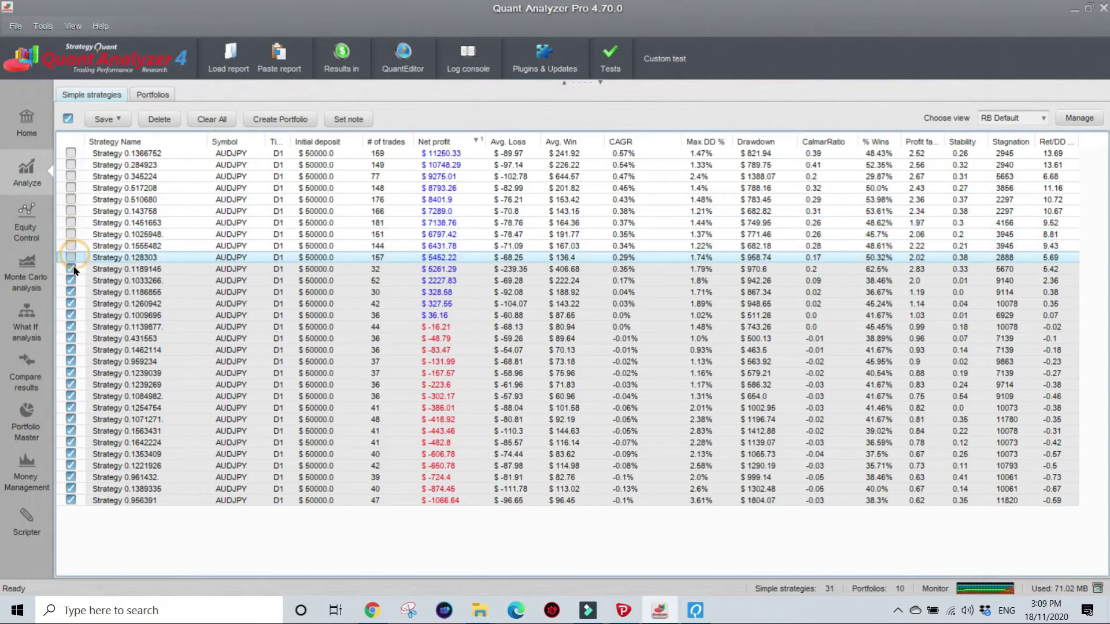
{"action": "left_click", "coordinate": [70, 269]}
{"action": "left_click", "coordinate": [70, 280]}
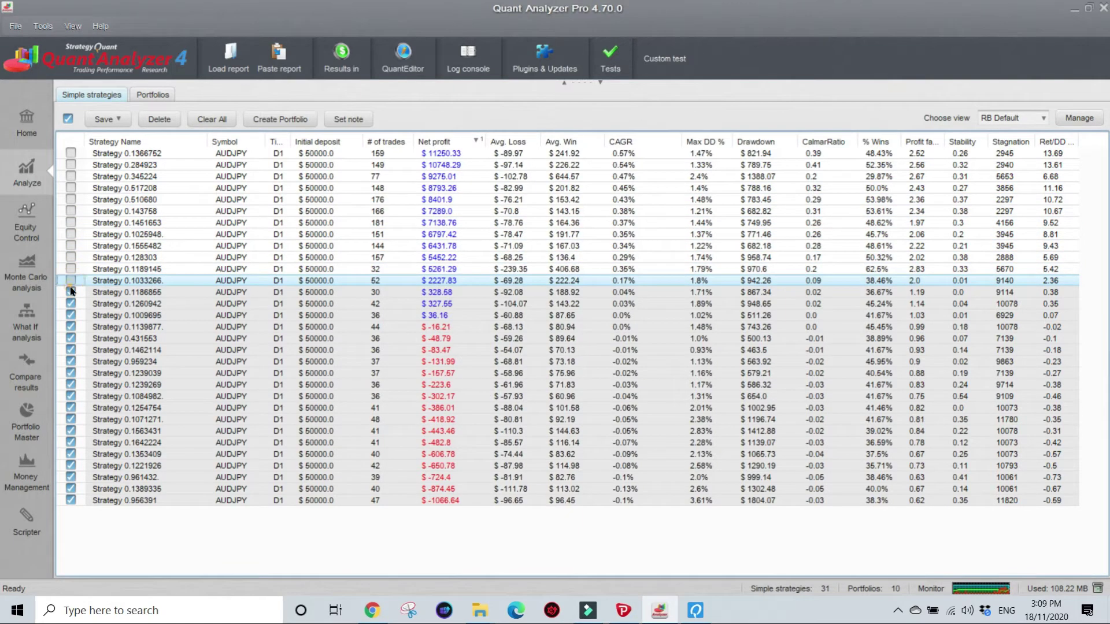
{"action": "left_click", "coordinate": [71, 292]}
{"action": "left_click", "coordinate": [71, 303]}
{"action": "left_click", "coordinate": [71, 315]}
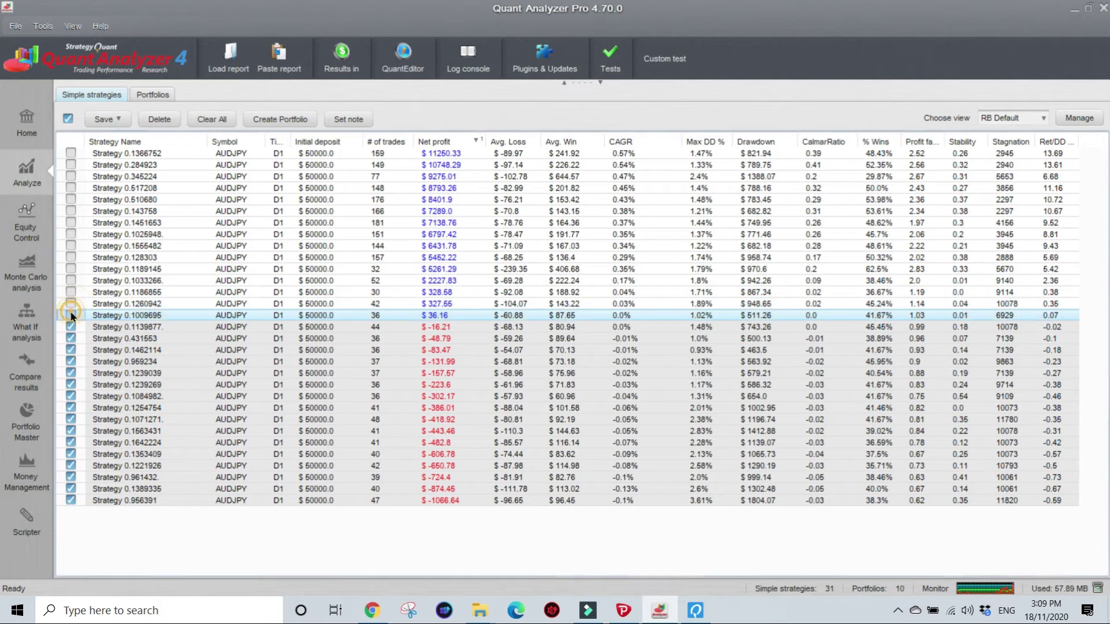
{"action": "left_click", "coordinate": [123, 319]}
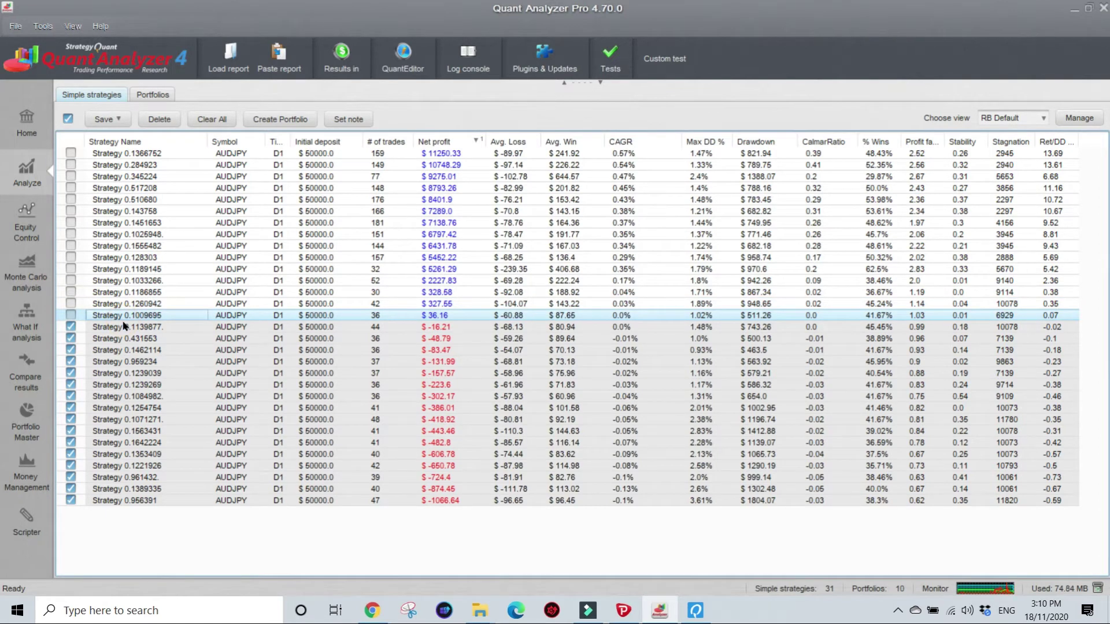
{"action": "left_click", "coordinate": [160, 119]}
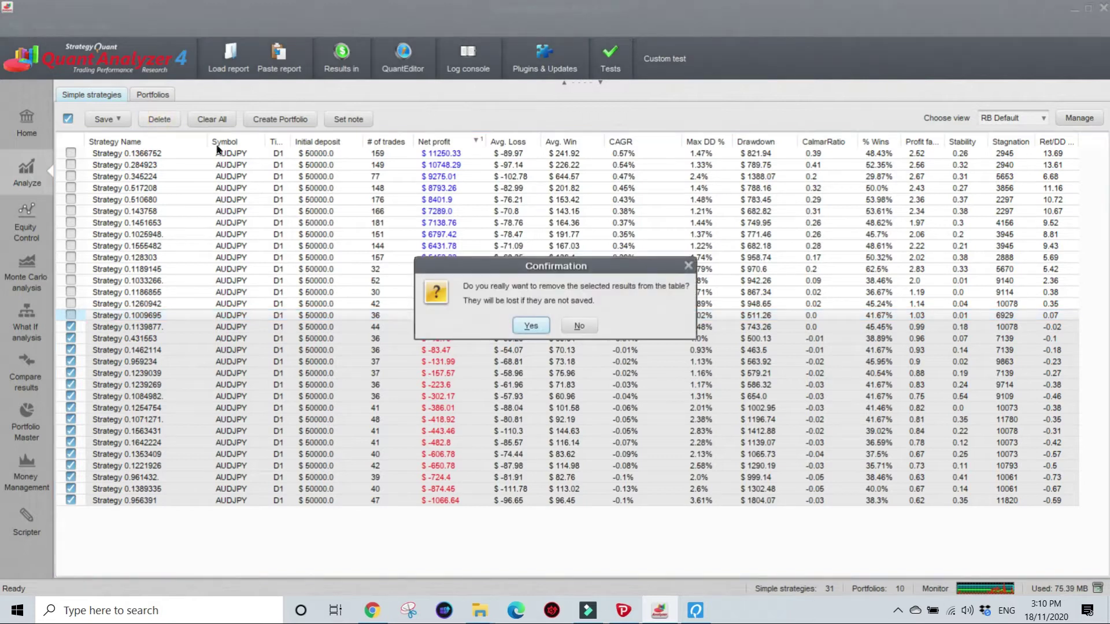
{"action": "left_click", "coordinate": [531, 325]}
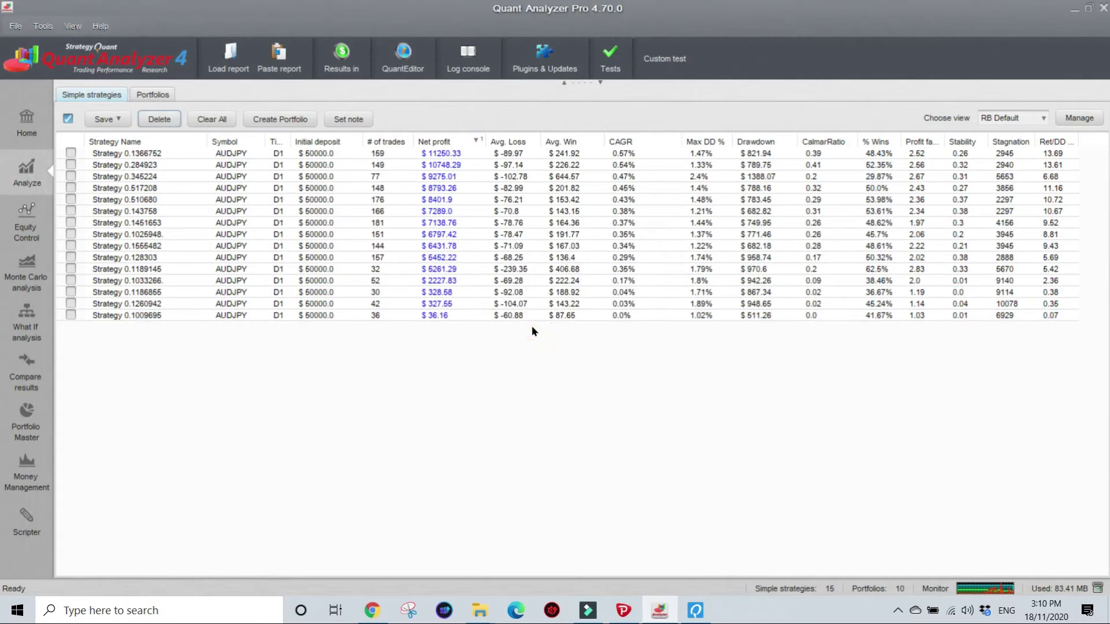
Look through the remaining profitable strategies in the results list one after another
{"action": "left_click", "coordinate": [68, 119]}
{"action": "left_click", "coordinate": [67, 119]}
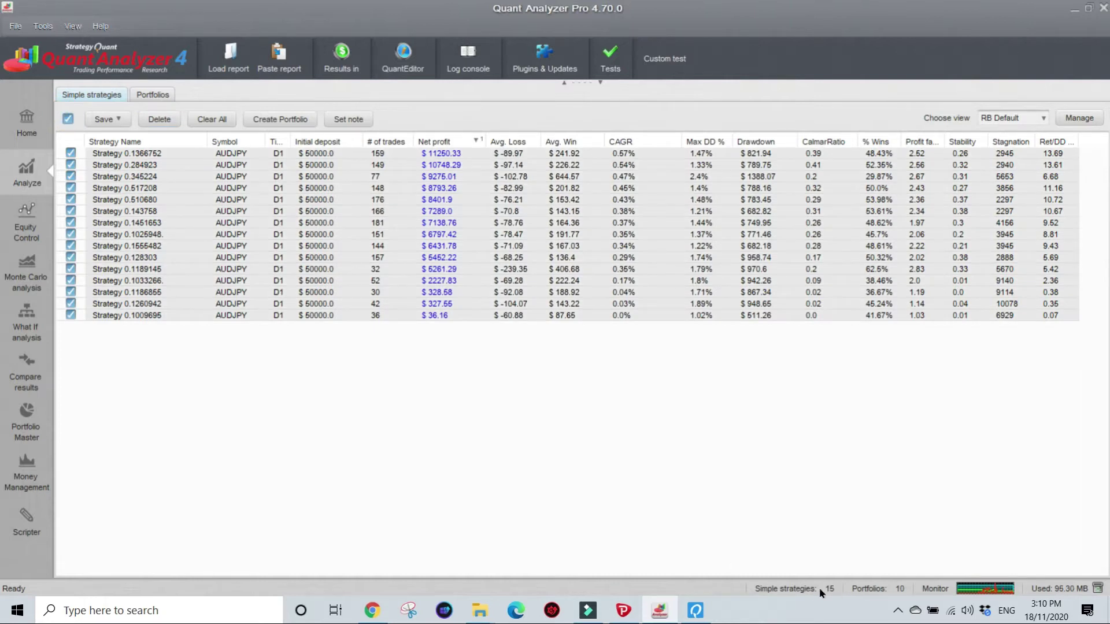
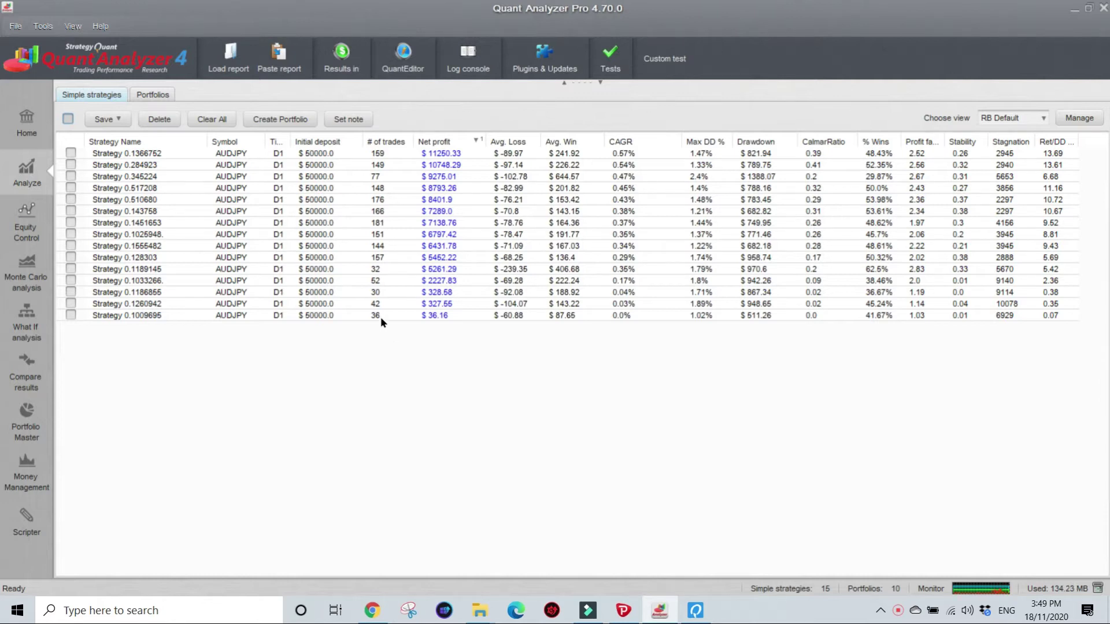
{"action": "left_click", "coordinate": [151, 166]}
{"action": "left_click", "coordinate": [153, 177]}
{"action": "left_click", "coordinate": [153, 187]}
{"action": "left_click", "coordinate": [149, 199]}
{"action": "left_click", "coordinate": [147, 212]}
{"action": "left_click", "coordinate": [146, 222]}
{"action": "left_click", "coordinate": [144, 231]}
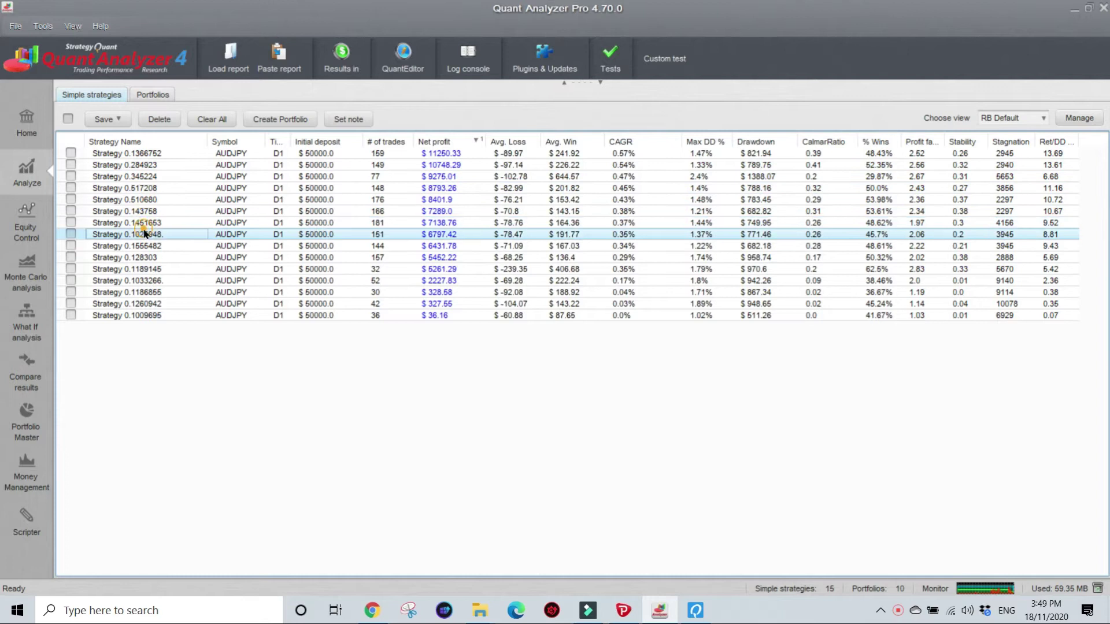
{"action": "left_click", "coordinate": [146, 246]}
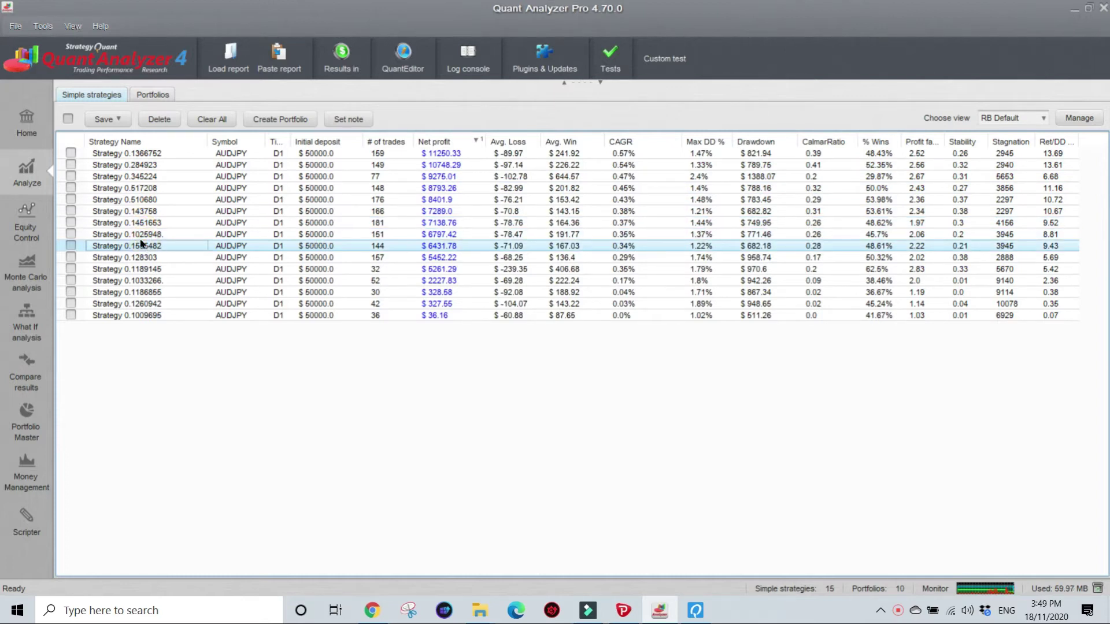
Select all remaining strategies for the portfolio search and open Portfolio Master with its builder settings shown
{"action": "left_click", "coordinate": [69, 119]}
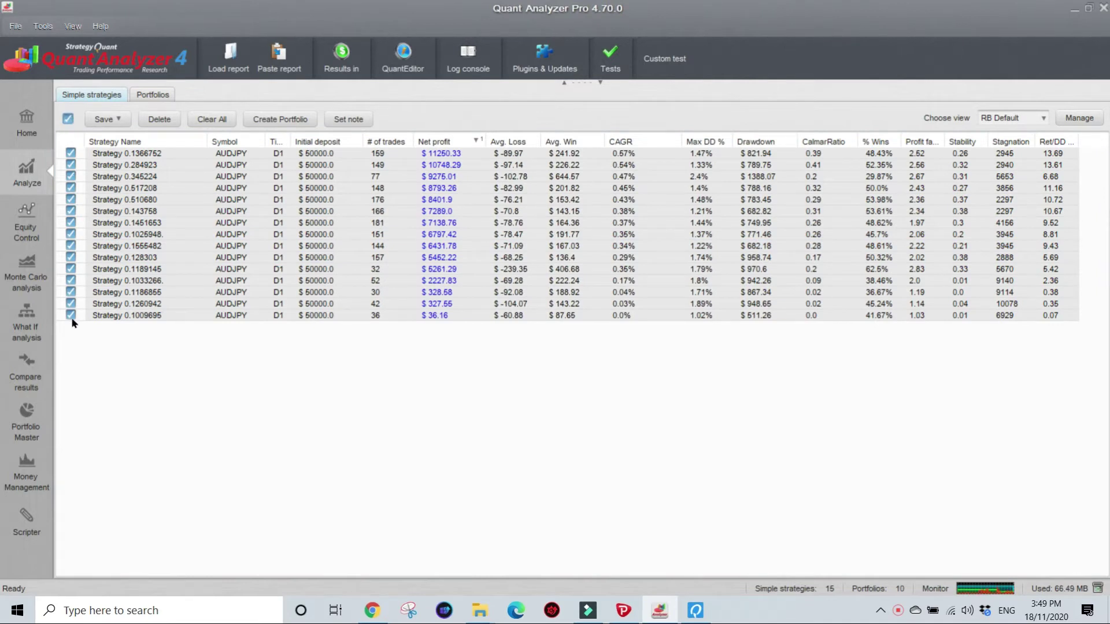
{"action": "left_click", "coordinate": [34, 429]}
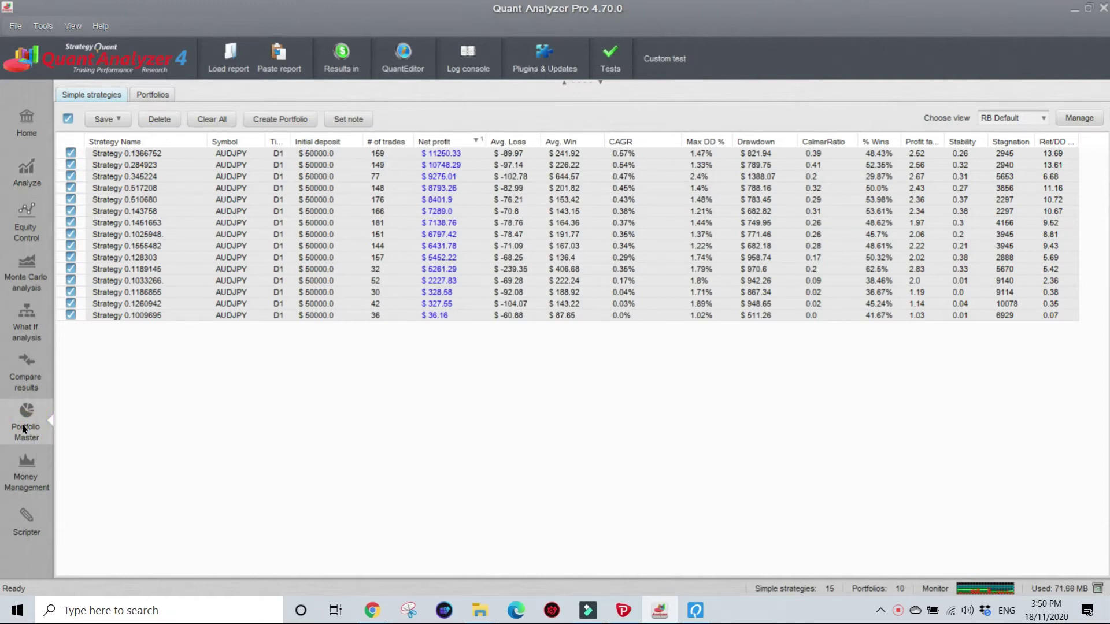
{"action": "left_click", "coordinate": [600, 83]}
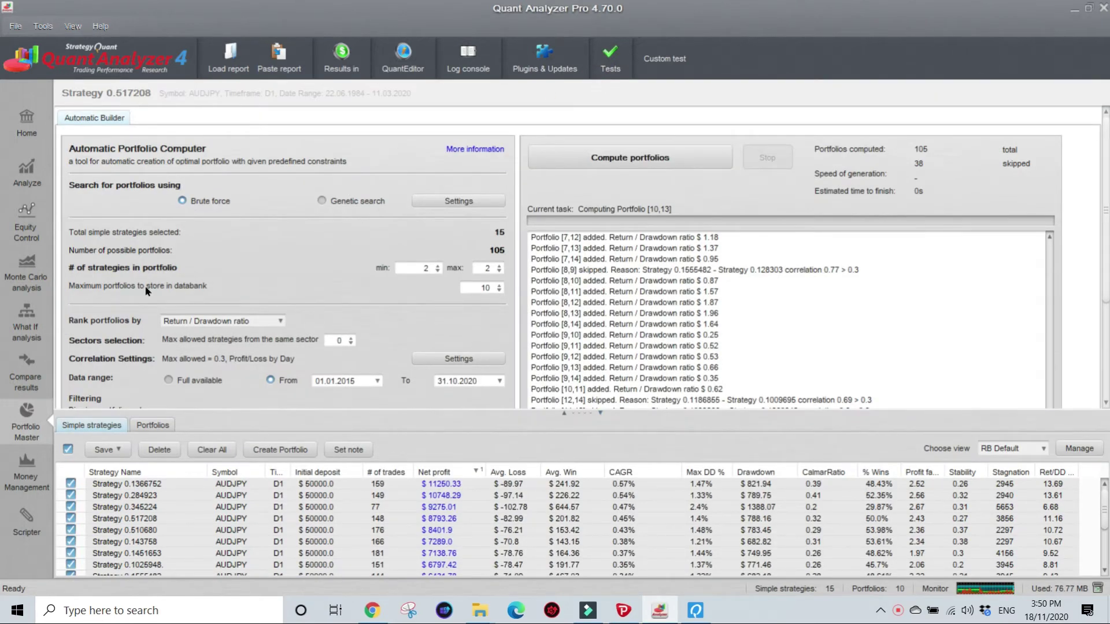
Use brute force search with a minimum and maximum of 2 strategies per portfolio, ranking portfolios by Return / Drawdown ratio
{"action": "scroll", "coordinate": [99, 524], "scroll_direction": "down", "scroll_amount": 3}
{"action": "scroll", "coordinate": [98, 525], "scroll_direction": "up", "scroll_amount": 3}
{"action": "left_click", "coordinate": [182, 201]}
{"action": "double_click", "coordinate": [401, 265]}
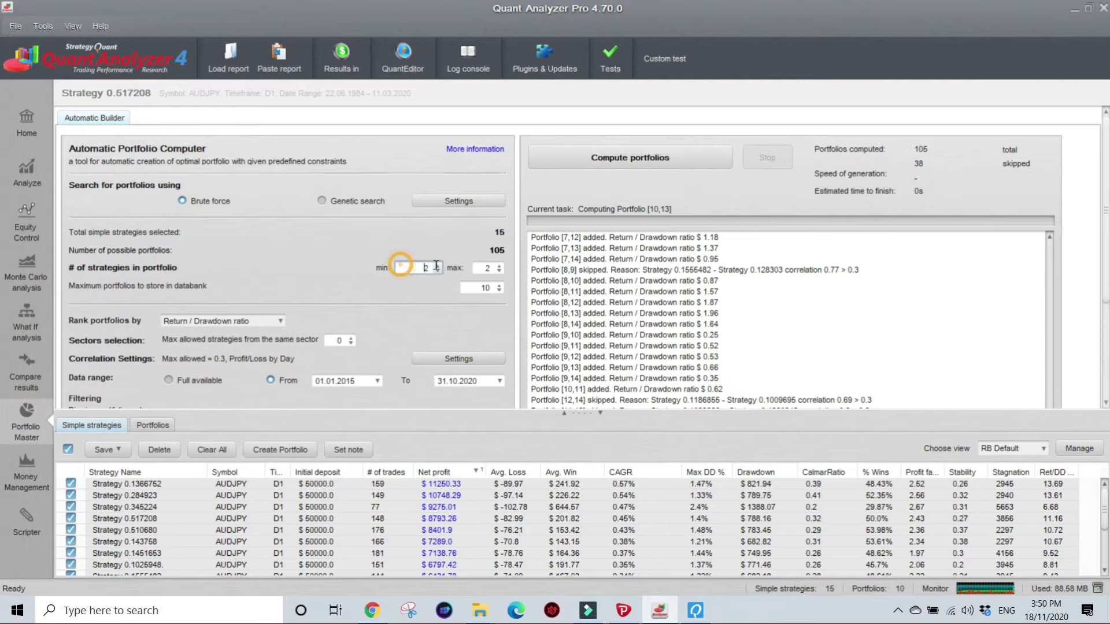
{"action": "double_click", "coordinate": [487, 268]}
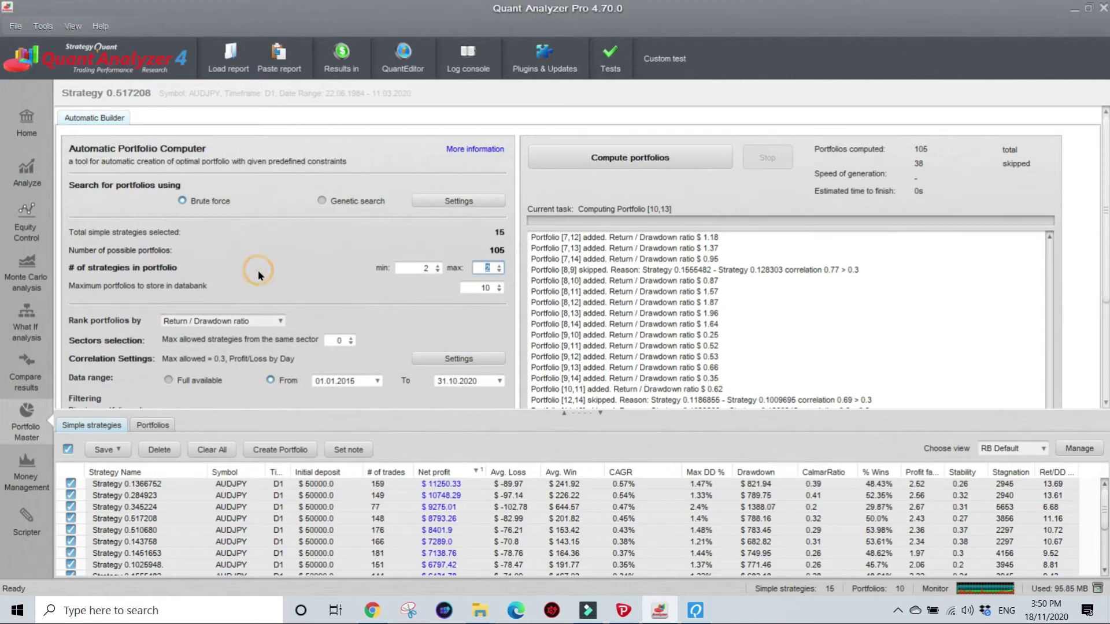
{"action": "left_click", "coordinate": [416, 265]}
{"action": "left_click", "coordinate": [479, 268]}
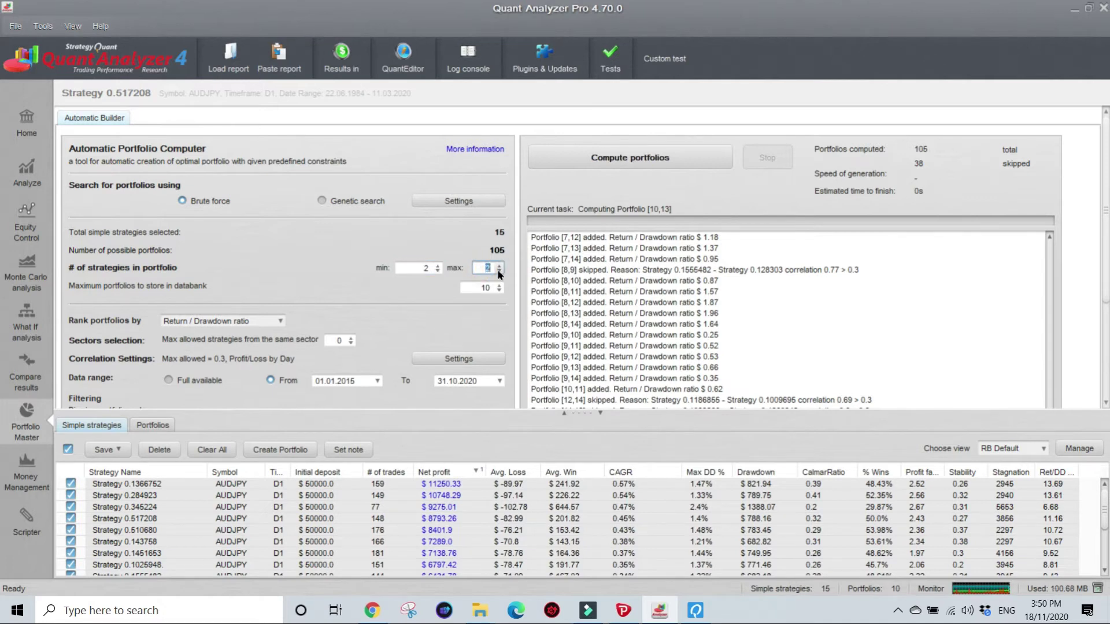
{"action": "left_click", "coordinate": [417, 266]}
{"action": "left_click", "coordinate": [278, 321]}
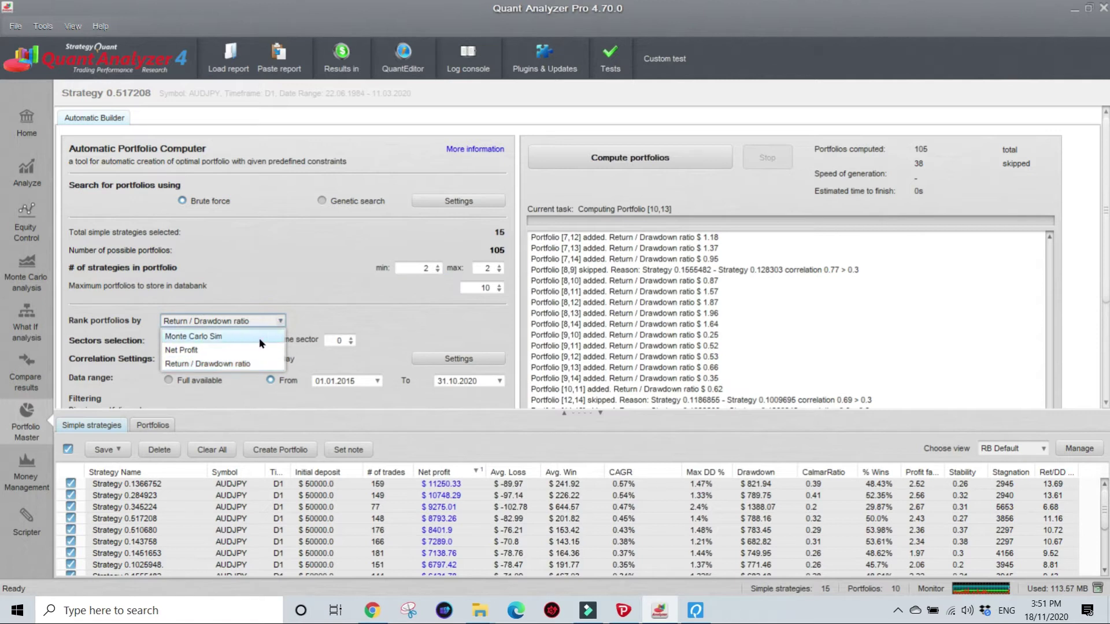
{"action": "left_click", "coordinate": [246, 364]}
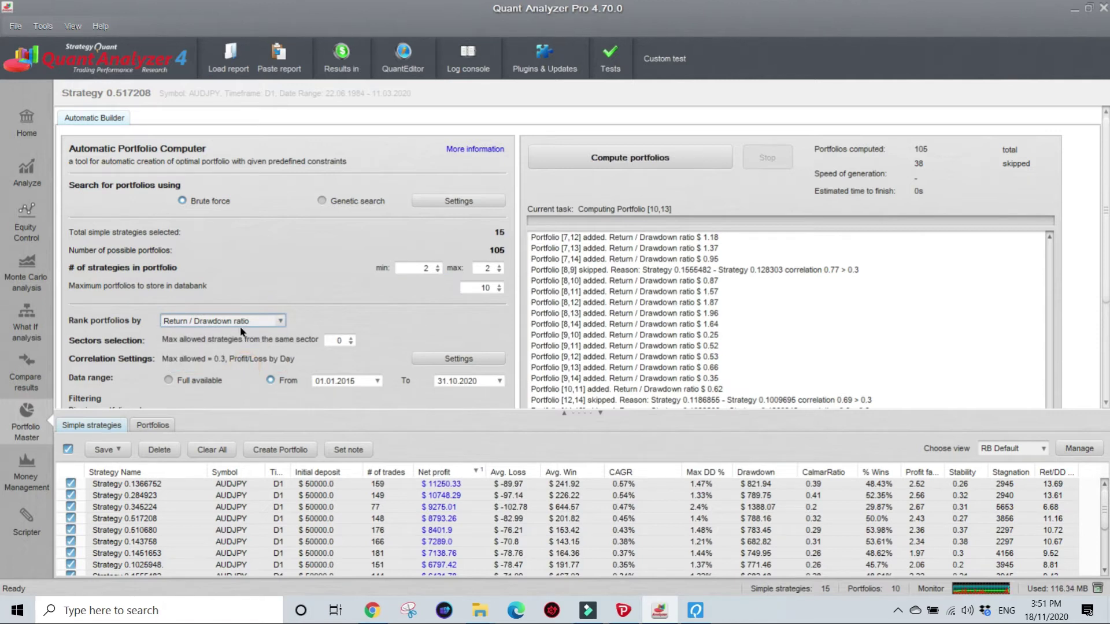
Review the maximum allowed correlation in the Correlation Settings and close them without saving
{"action": "left_click", "coordinate": [457, 359]}
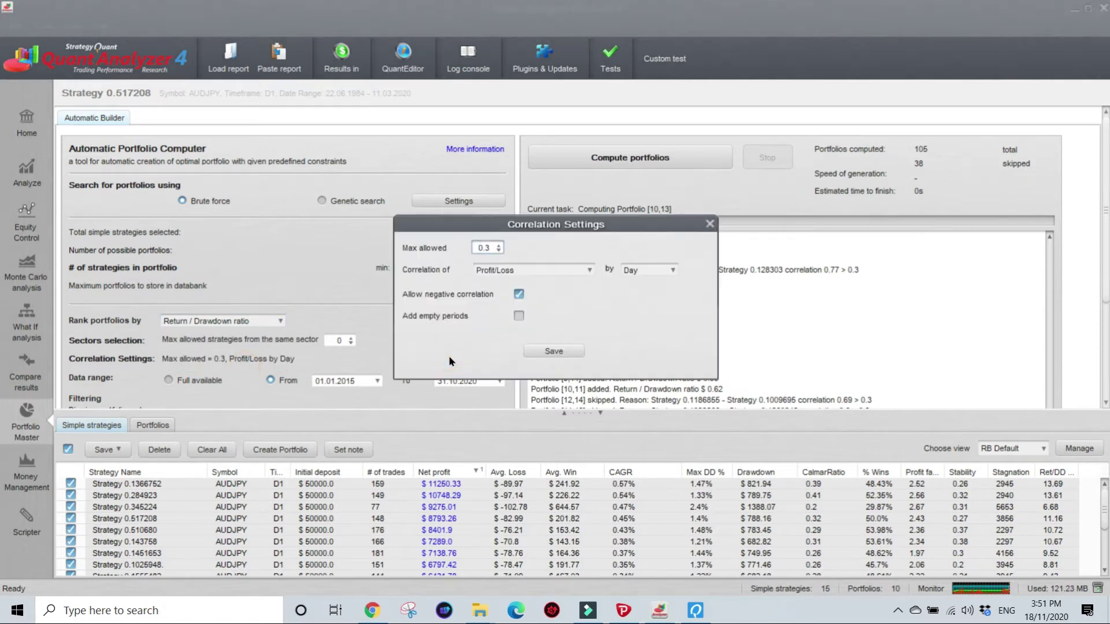
{"action": "double_click", "coordinate": [491, 248]}
{"action": "left_click", "coordinate": [711, 224]}
{"action": "left_click", "coordinate": [469, 357]}
{"action": "left_click", "coordinate": [710, 224]}
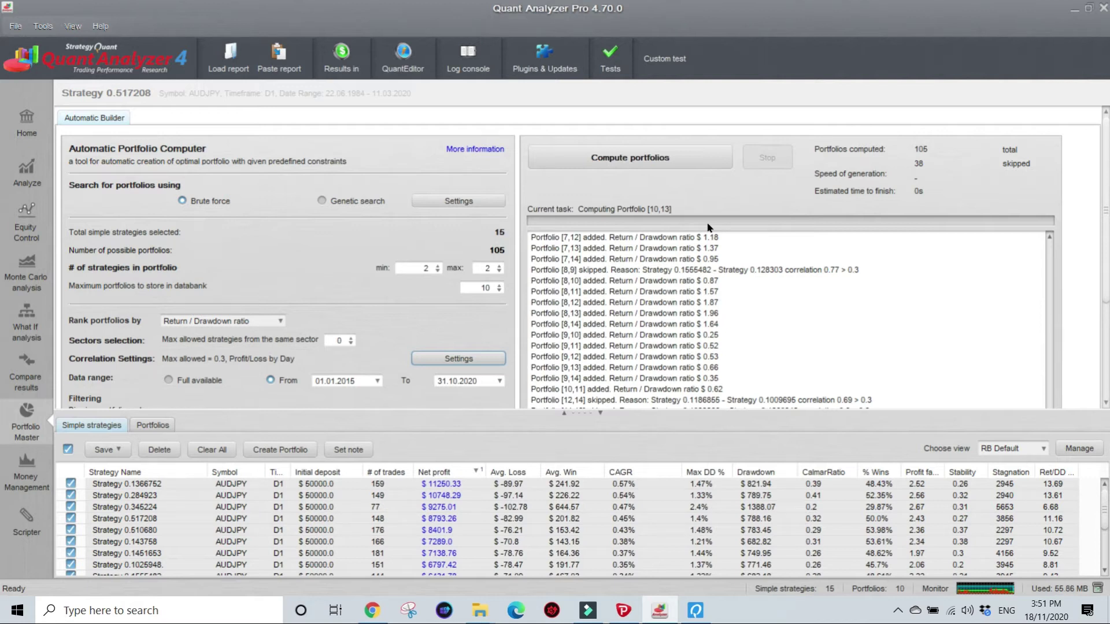
{"action": "left_click", "coordinate": [473, 354]}
{"action": "double_click", "coordinate": [483, 247]}
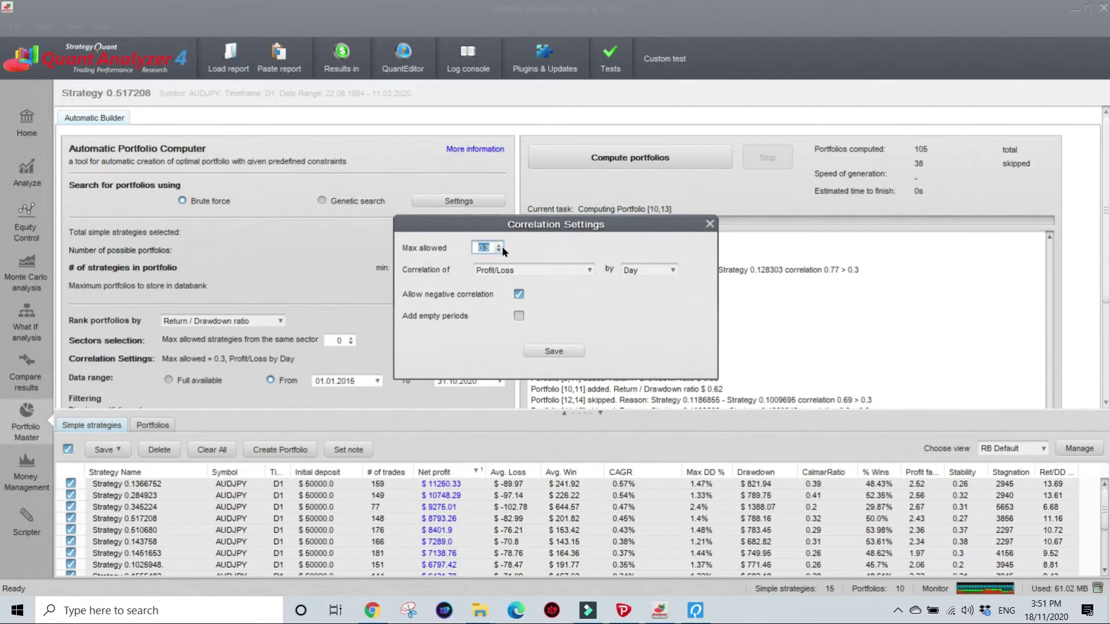
{"action": "left_click", "coordinate": [710, 225]}
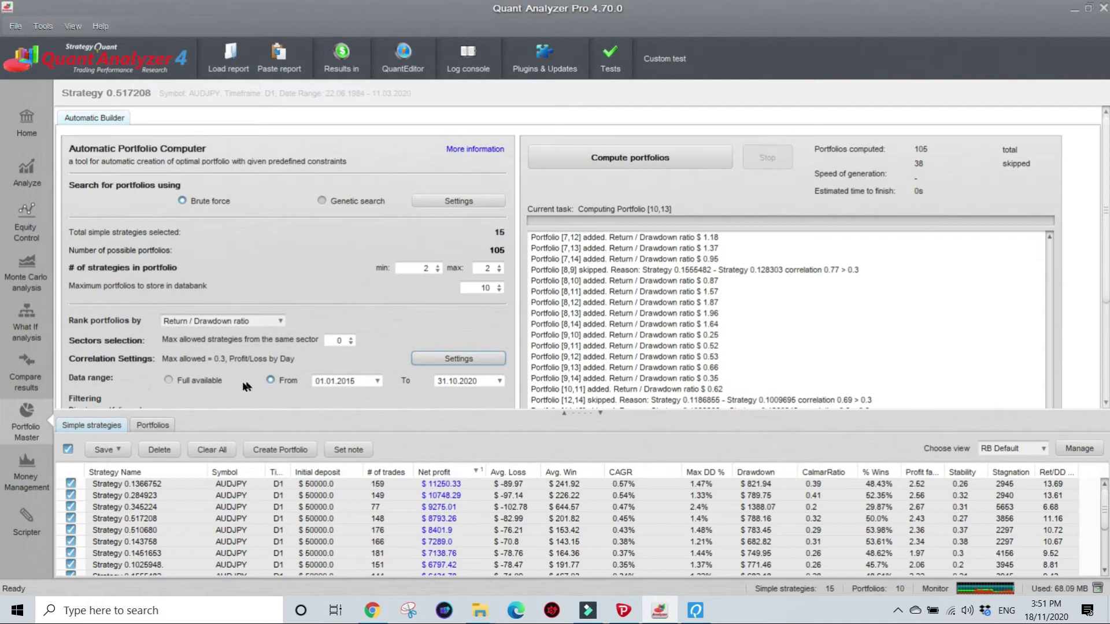
Check the start and end dates of the custom data range for the portfolio search
{"action": "left_click", "coordinate": [323, 381]}
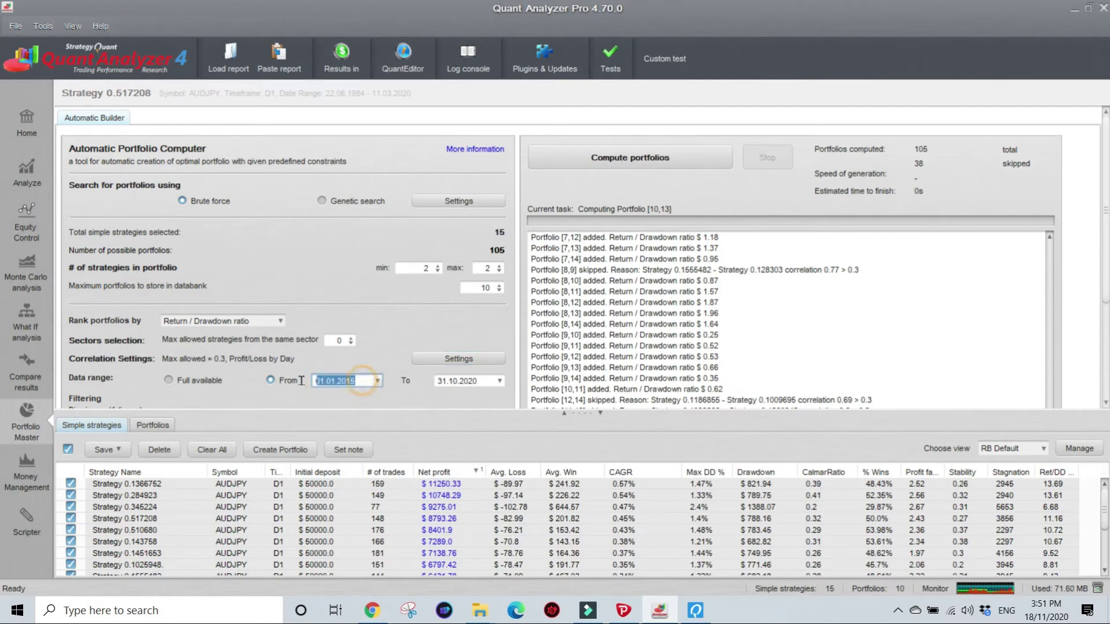
{"action": "left_click_drag", "start_coordinate": [480, 381], "coordinate": [443, 375]}
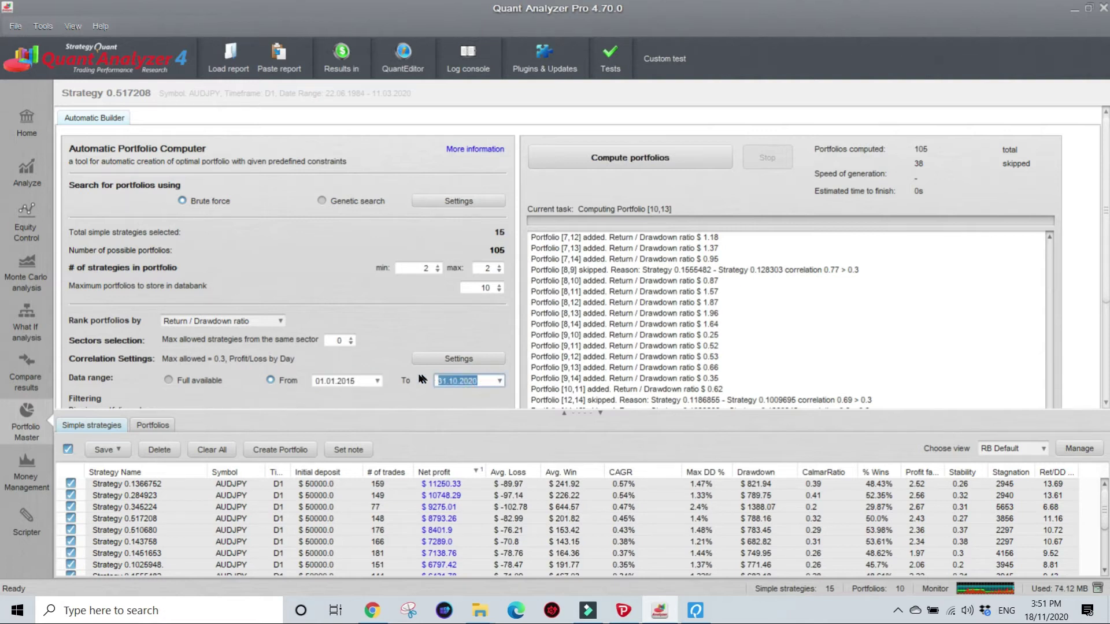
{"action": "left_click", "coordinate": [270, 381]}
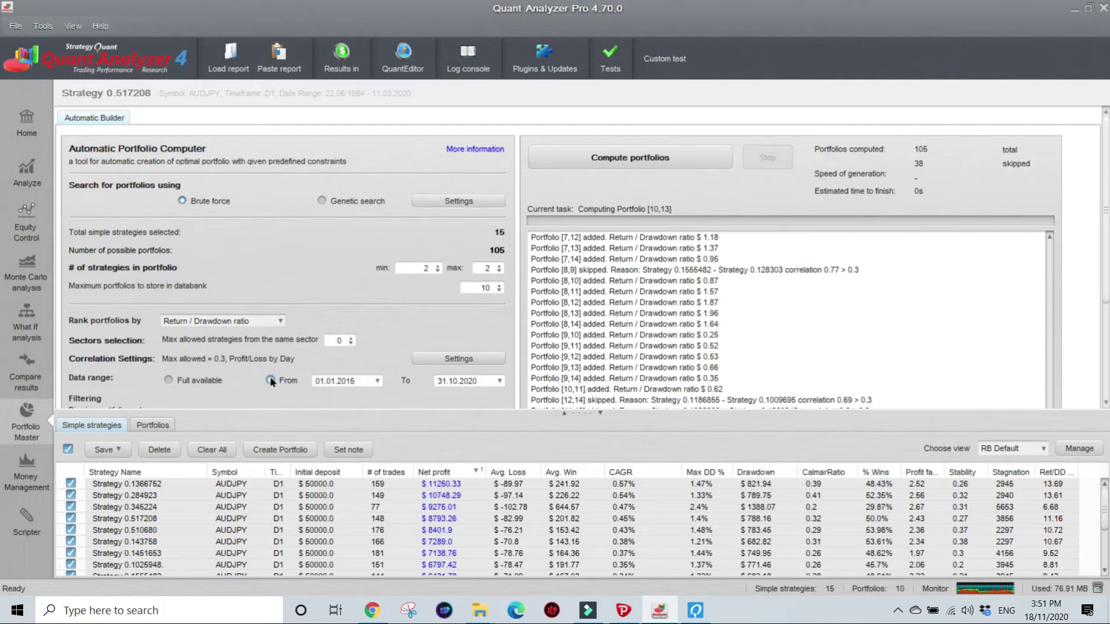
{"action": "left_click_drag", "start_coordinate": [362, 382], "coordinate": [312, 380]}
{"action": "left_click_drag", "start_coordinate": [483, 382], "coordinate": [438, 381]}
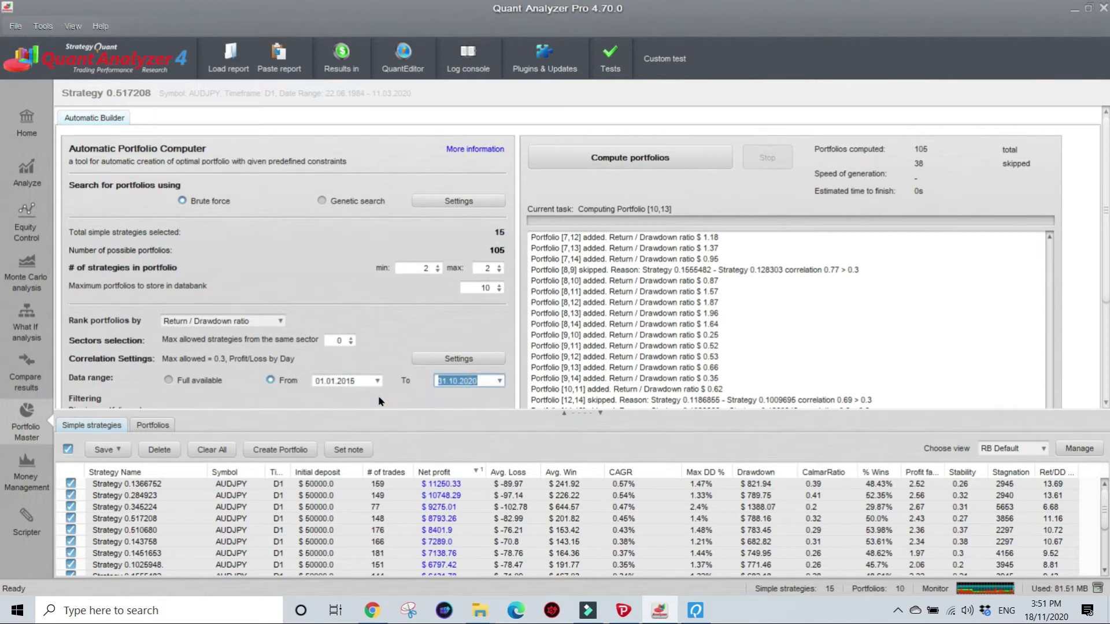
{"action": "left_click_drag", "start_coordinate": [367, 381], "coordinate": [296, 381]}
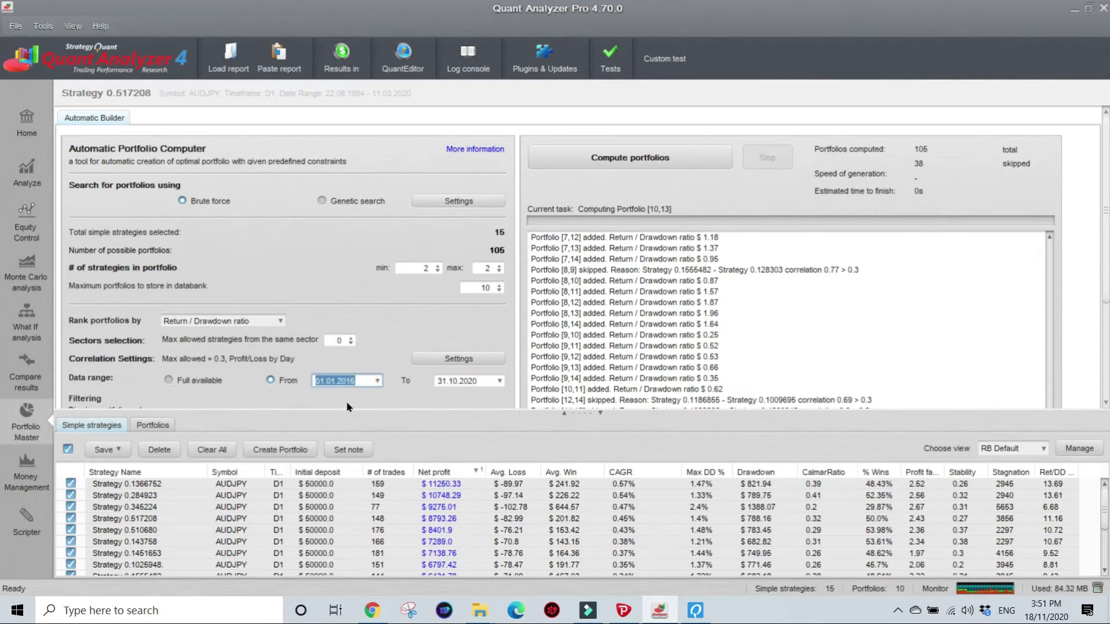
{"action": "left_click_drag", "start_coordinate": [480, 382], "coordinate": [435, 381]}
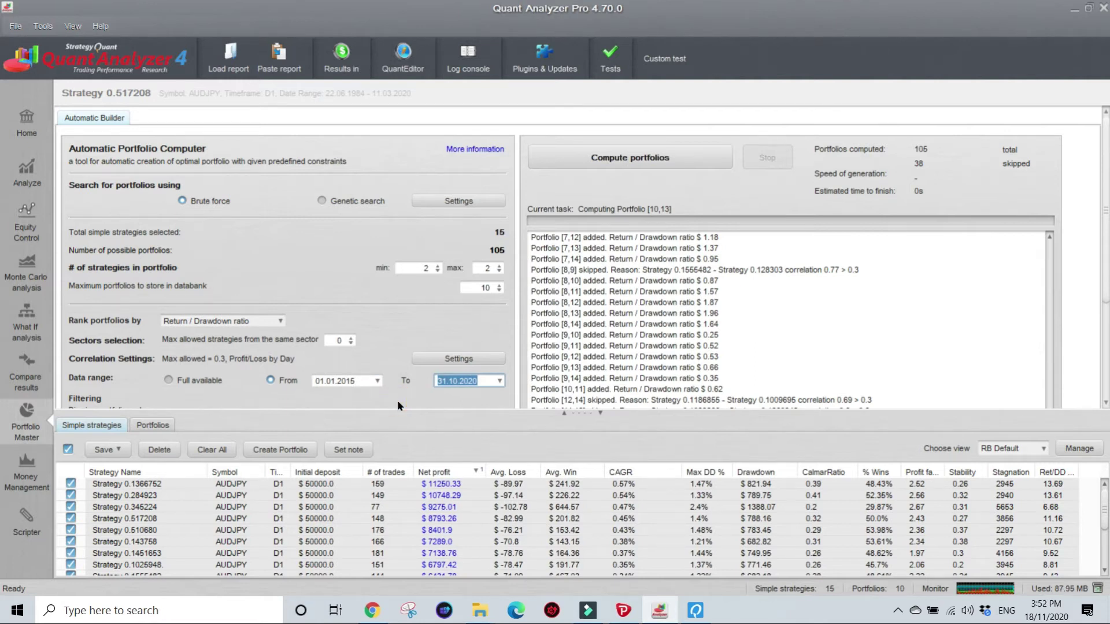
Compute the portfolios, emptying the existing Portfolio databank first
{"action": "left_click", "coordinate": [629, 161]}
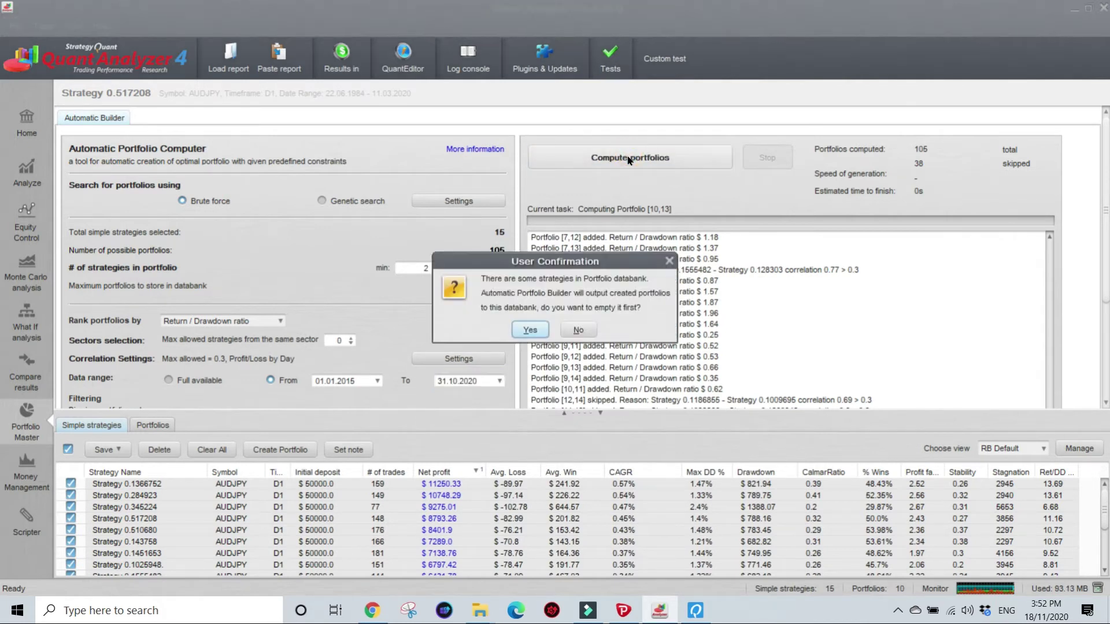
{"action": "left_click", "coordinate": [538, 328]}
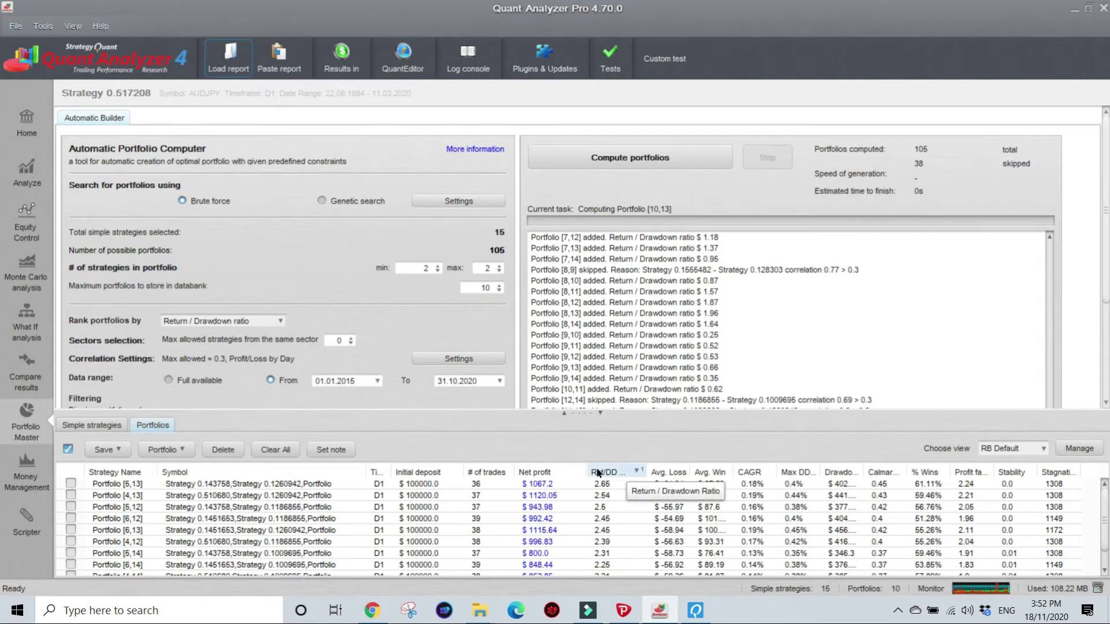
Resize the portfolio table columns so the Ret/DD Ratio heading fits, and sort the portfolios by symbol in ascending order
{"action": "left_click_drag", "start_coordinate": [587, 471], "coordinate": [636, 463]}
{"action": "left_click_drag", "start_coordinate": [463, 472], "coordinate": [451, 472]}
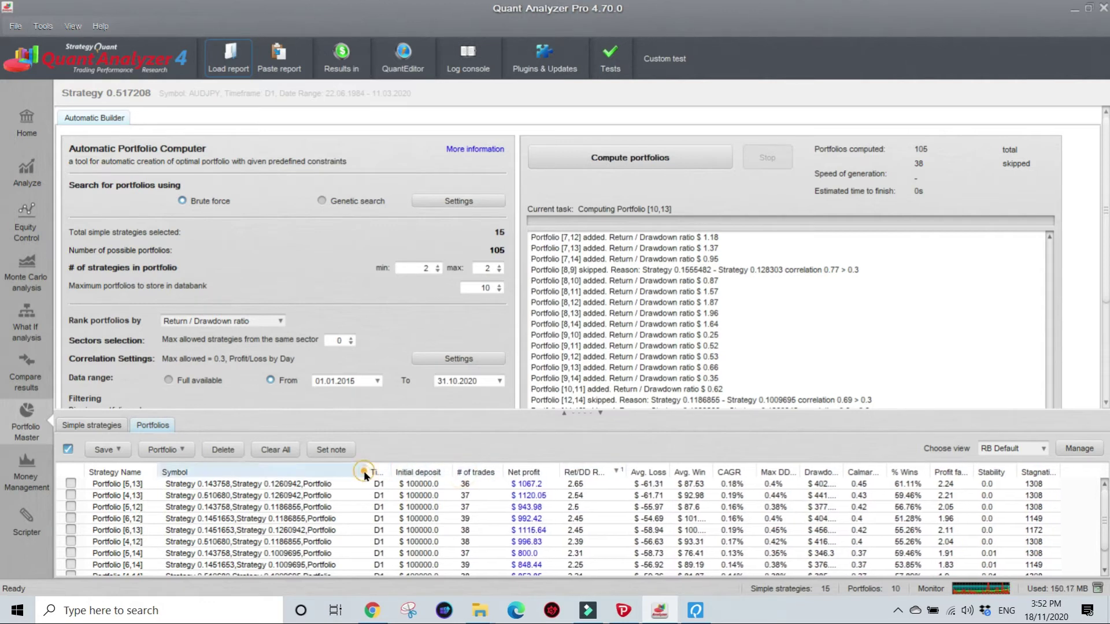
{"action": "left_click_drag", "start_coordinate": [366, 473], "coordinate": [348, 473]}
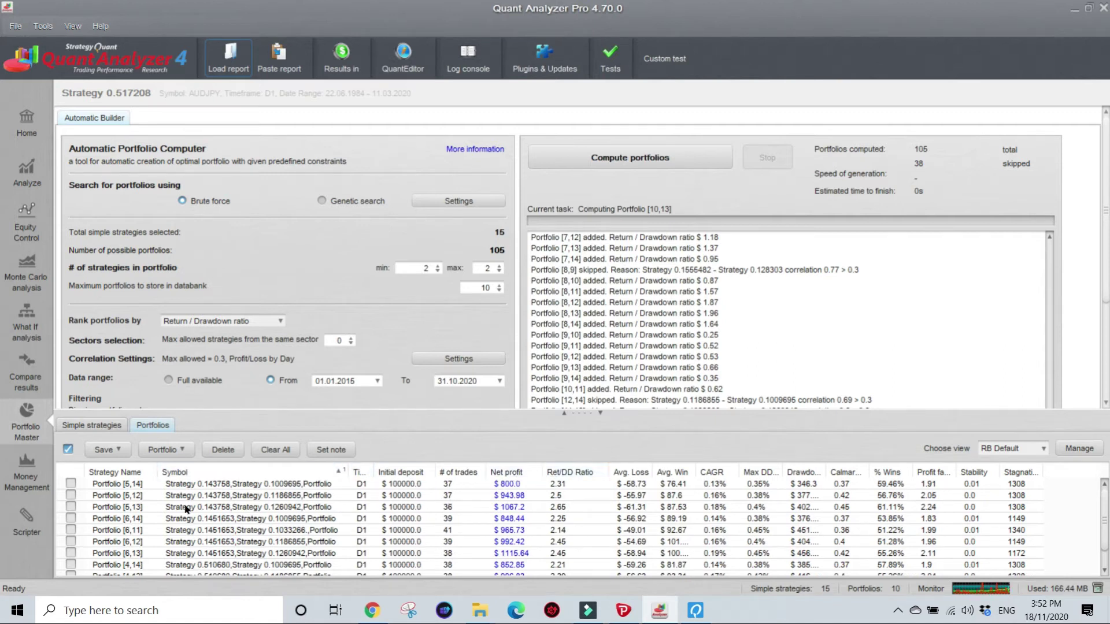
Sort the portfolios by Ret/DD Ratio in descending order and widen that column so its full heading fits
{"action": "left_click", "coordinate": [570, 472]}
{"action": "left_click", "coordinate": [571, 472]}
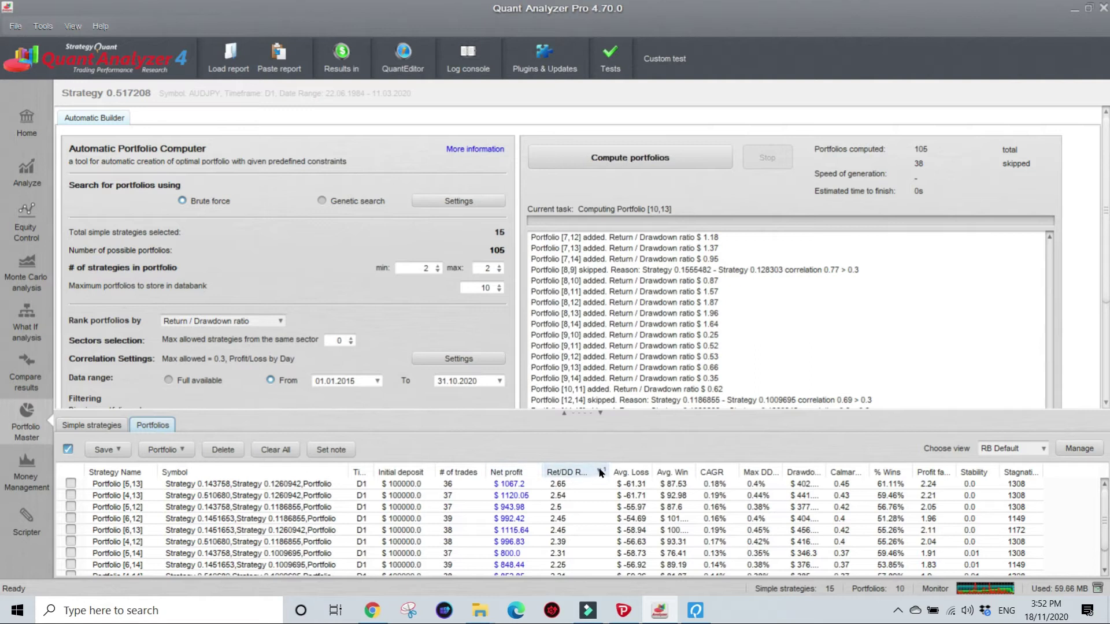
{"action": "left_click_drag", "start_coordinate": [608, 466], "coordinate": [640, 466]}
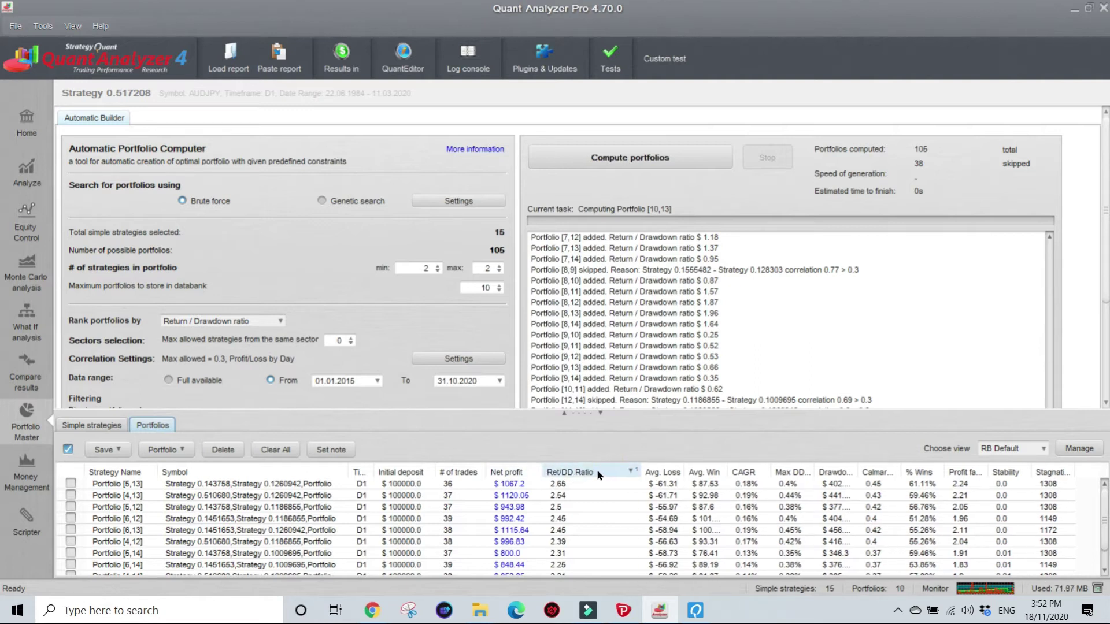
{"action": "scroll", "coordinate": [584, 499], "scroll_direction": "down", "scroll_amount": 1}
{"action": "scroll", "coordinate": [584, 499], "scroll_direction": "up", "scroll_amount": 1}
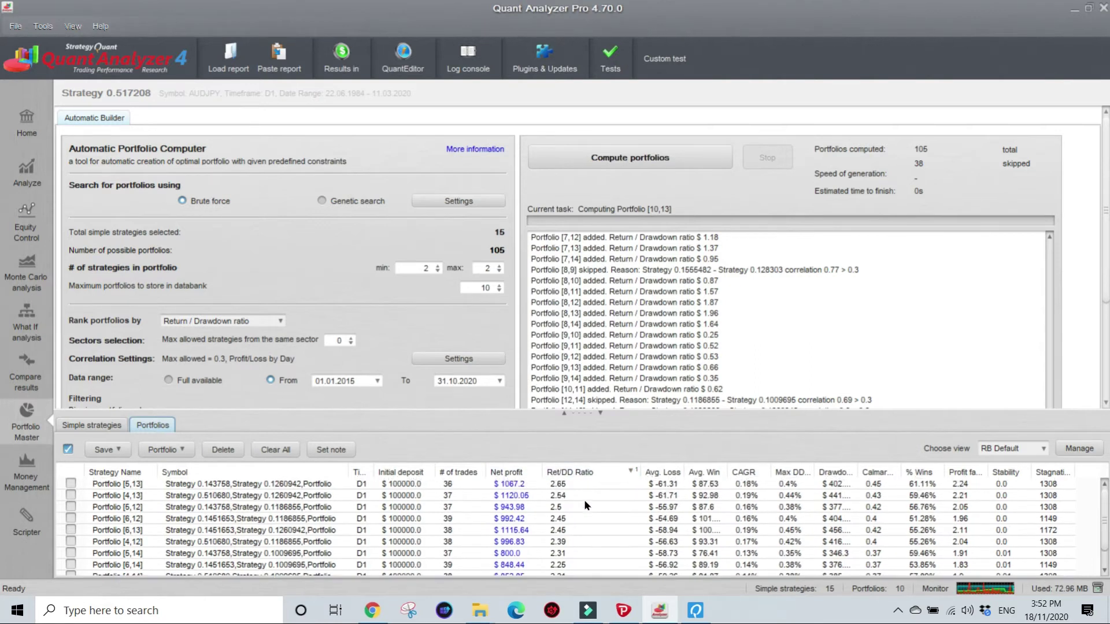
Widen the Avg. Loss, CalmarRatio and Symbol columns of the portfolio table
{"action": "left_click_drag", "start_coordinate": [685, 472], "coordinate": [697, 472]}
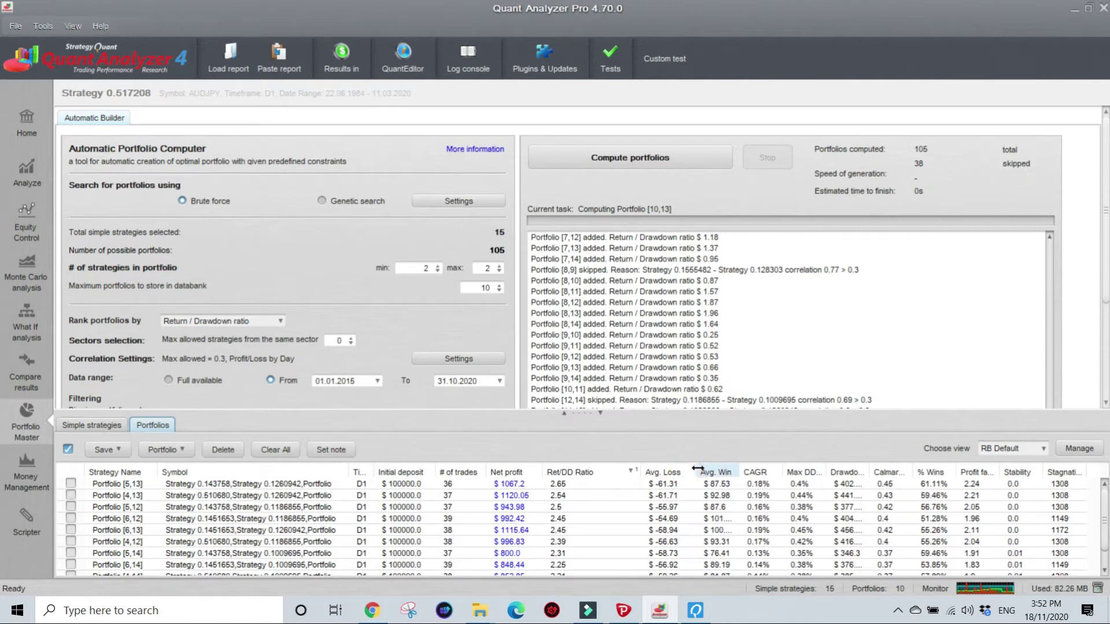
{"action": "left_click_drag", "start_coordinate": [912, 472], "coordinate": [927, 472]}
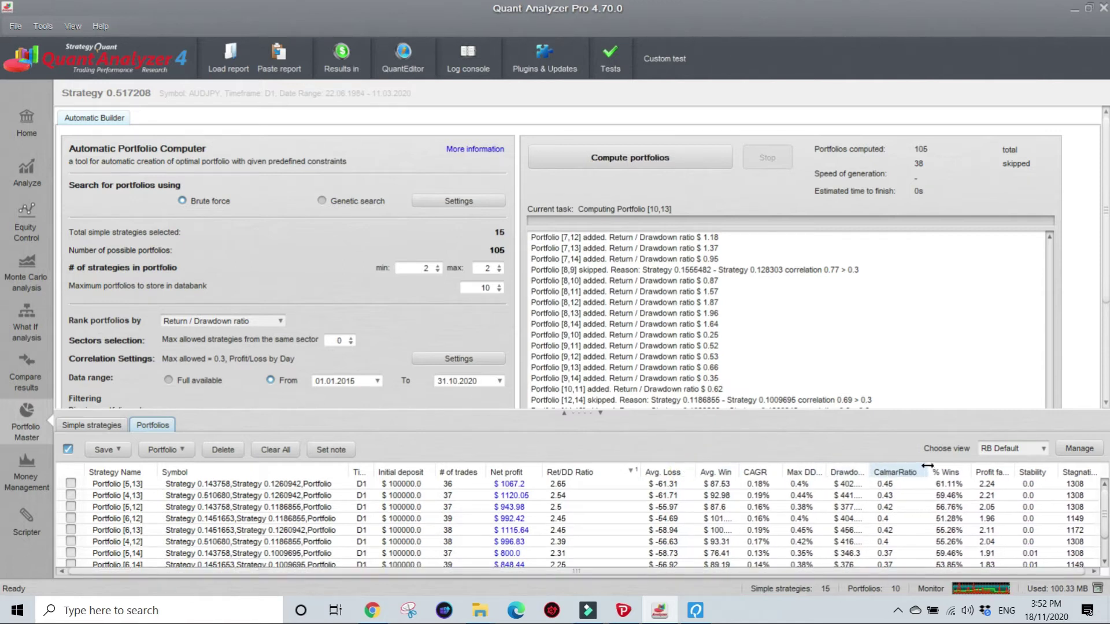
{"action": "left_click", "coordinate": [241, 485]}
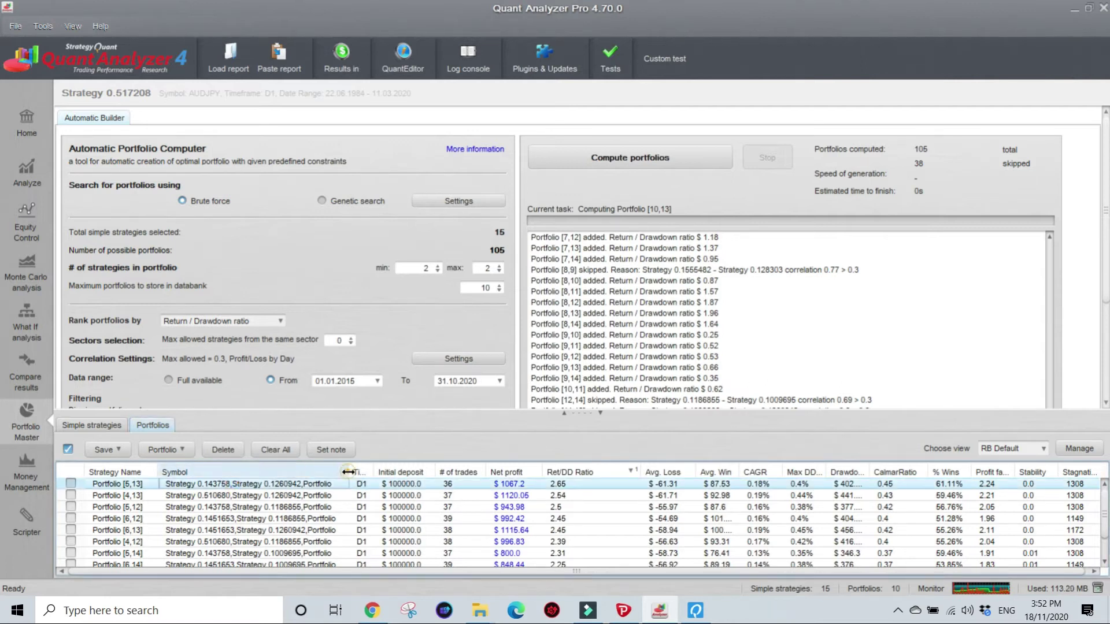
{"action": "left_click_drag", "start_coordinate": [349, 472], "coordinate": [373, 470]}
Tick and load the top-ranked Portfolio [5,13], and analyze its equity chart with the Portfolio data showing both sub-strategies
{"action": "left_click", "coordinate": [71, 484]}
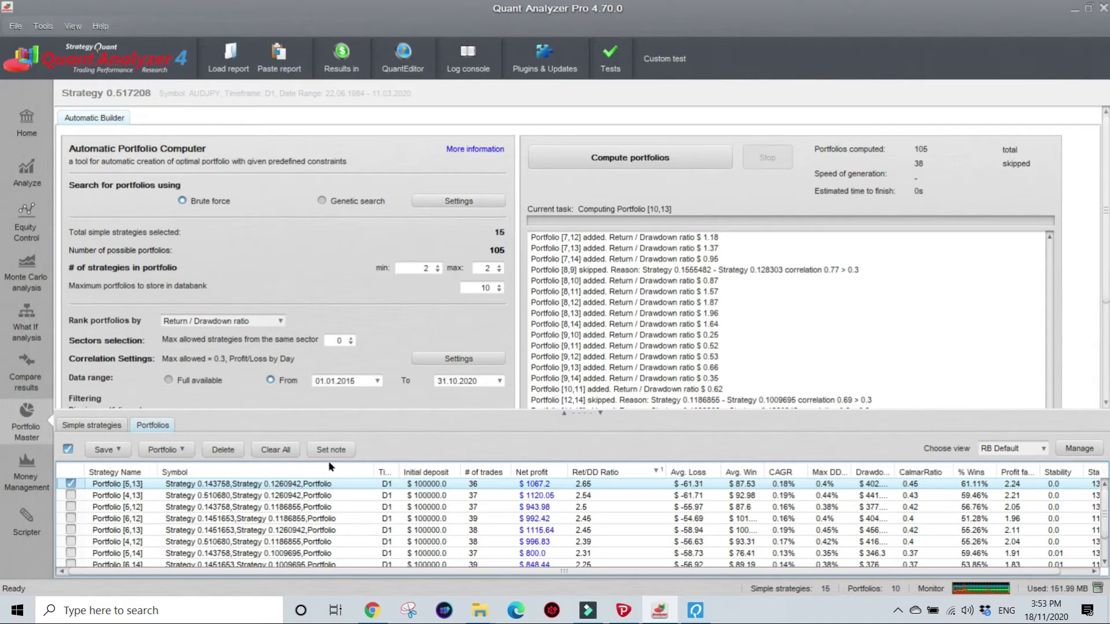
{"action": "left_click", "coordinate": [264, 487]}
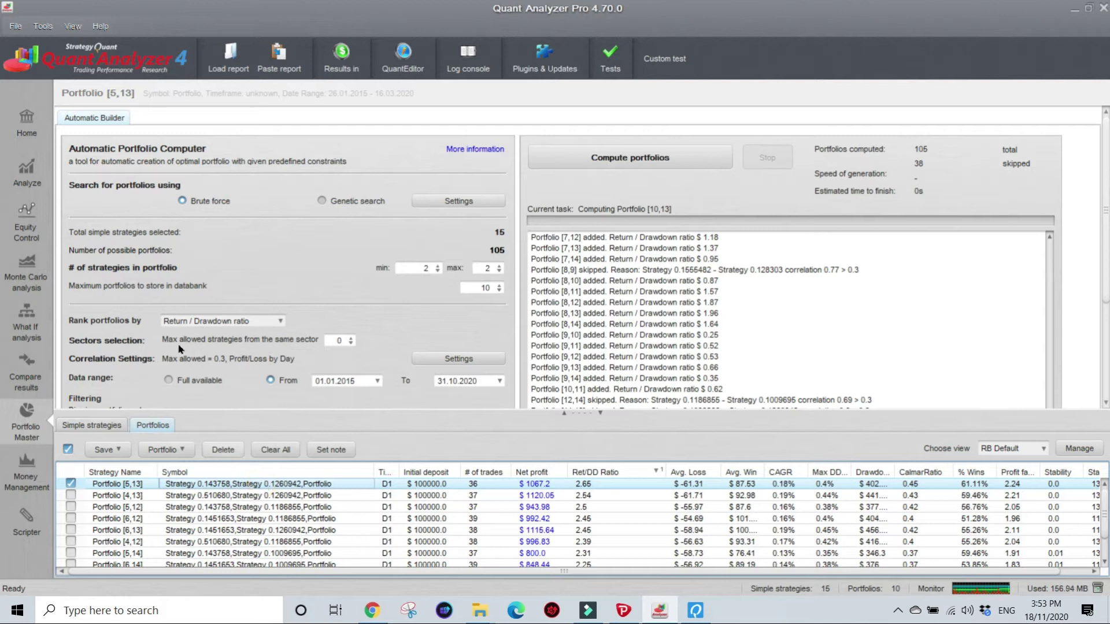
{"action": "left_click", "coordinate": [30, 169]}
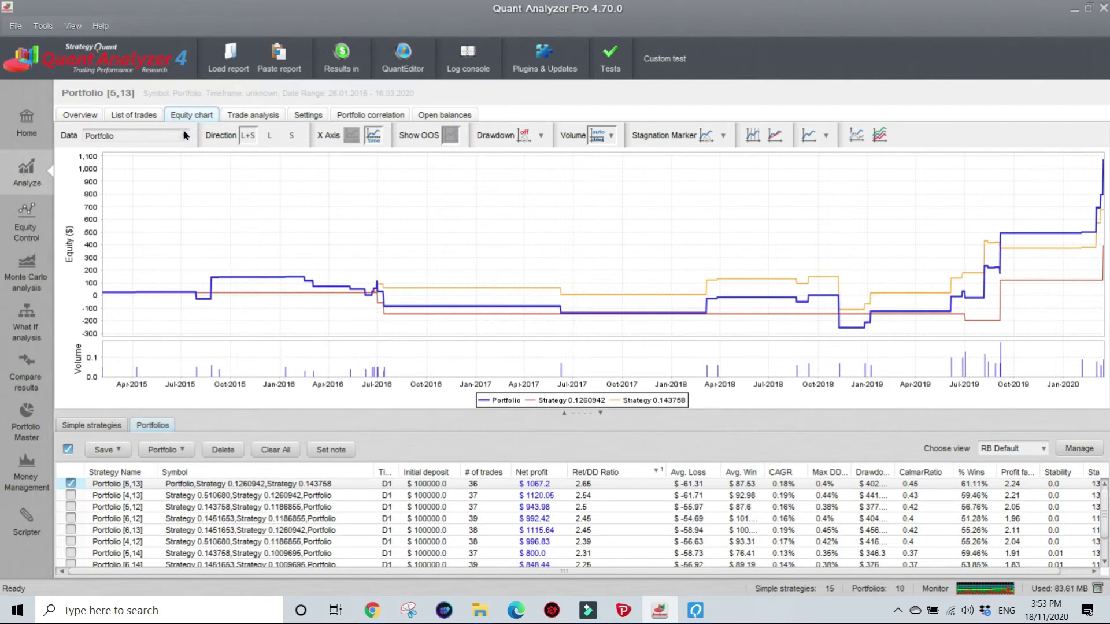
{"action": "left_click", "coordinate": [185, 136]}
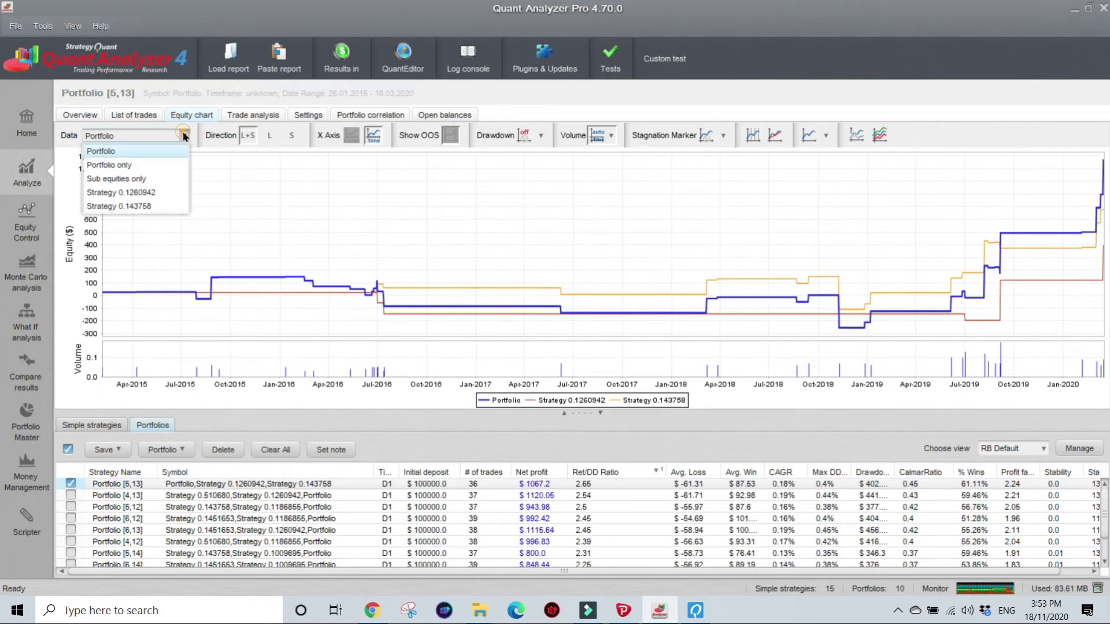
{"action": "left_click", "coordinate": [103, 148]}
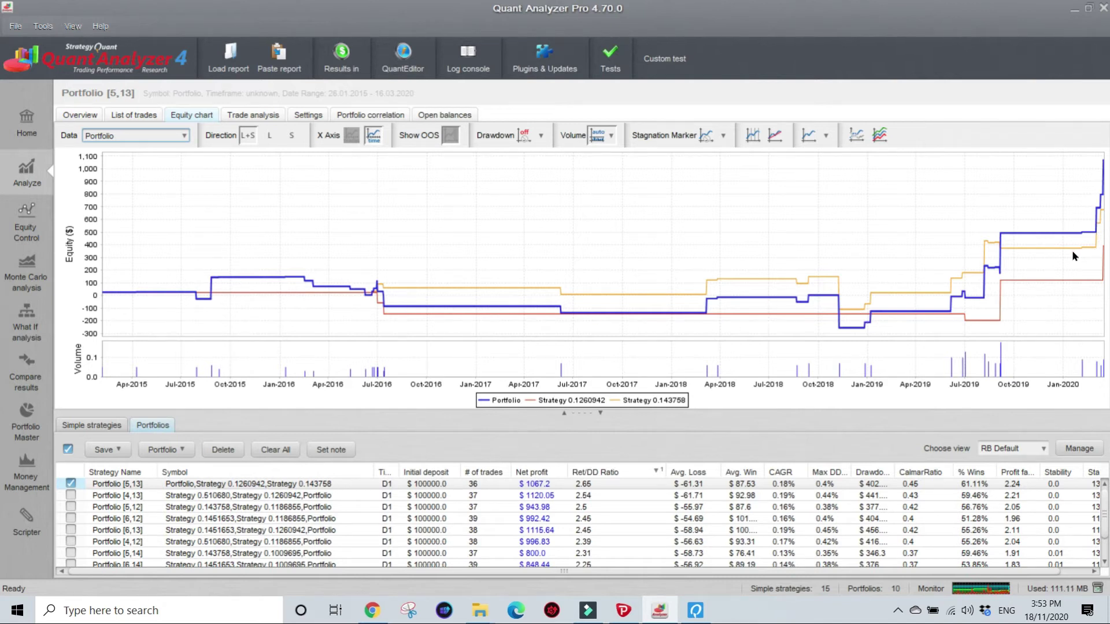
{"action": "mouse_move", "coordinate": [785, 284]}
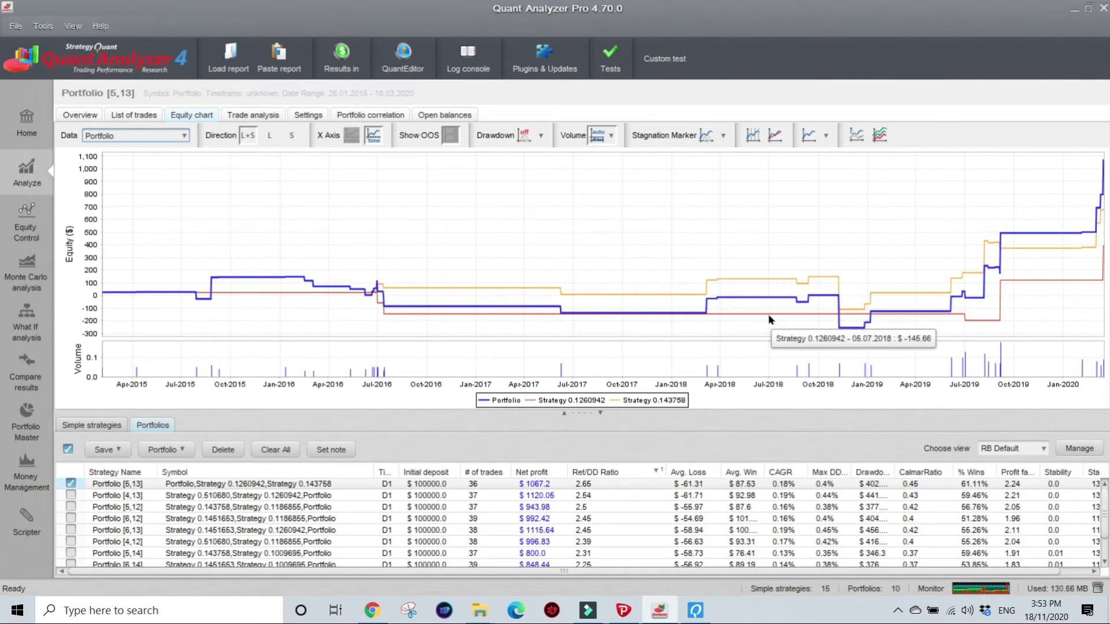
Examine the two strategies' curves with Sub equities only, and return the equity chart data to Portfolio
{"action": "left_click", "coordinate": [183, 136]}
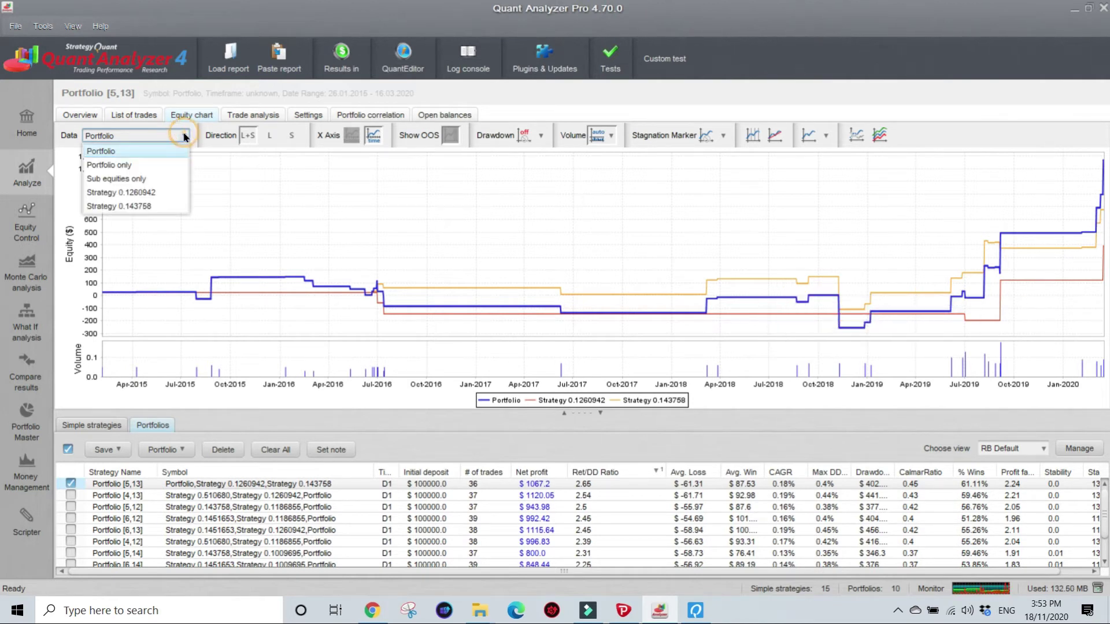
{"action": "left_click", "coordinate": [139, 176]}
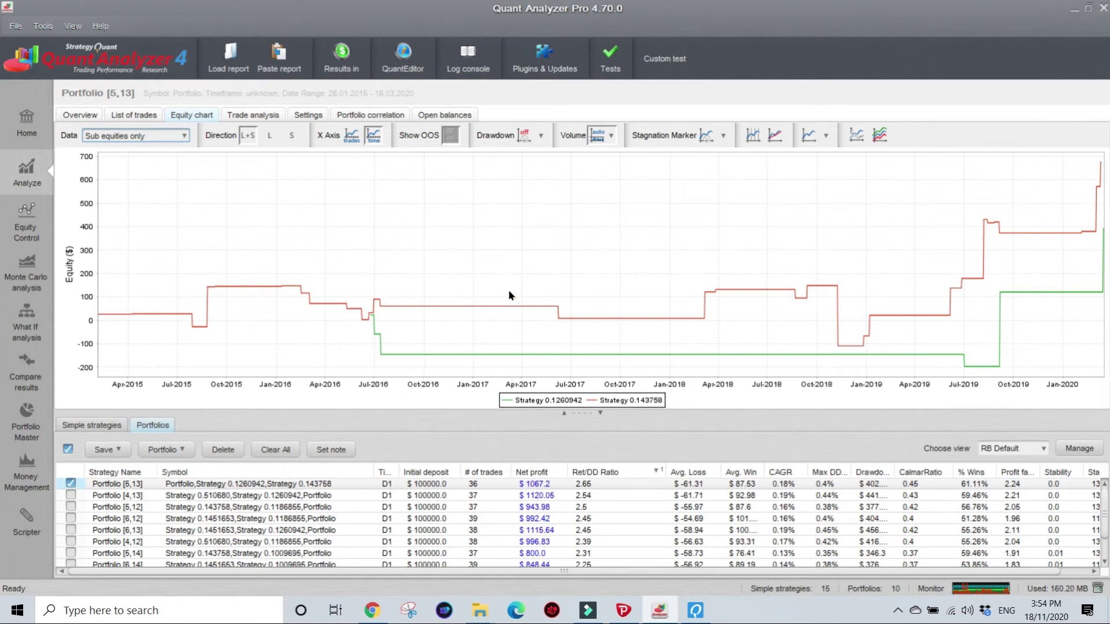
{"action": "left_click", "coordinate": [185, 137]}
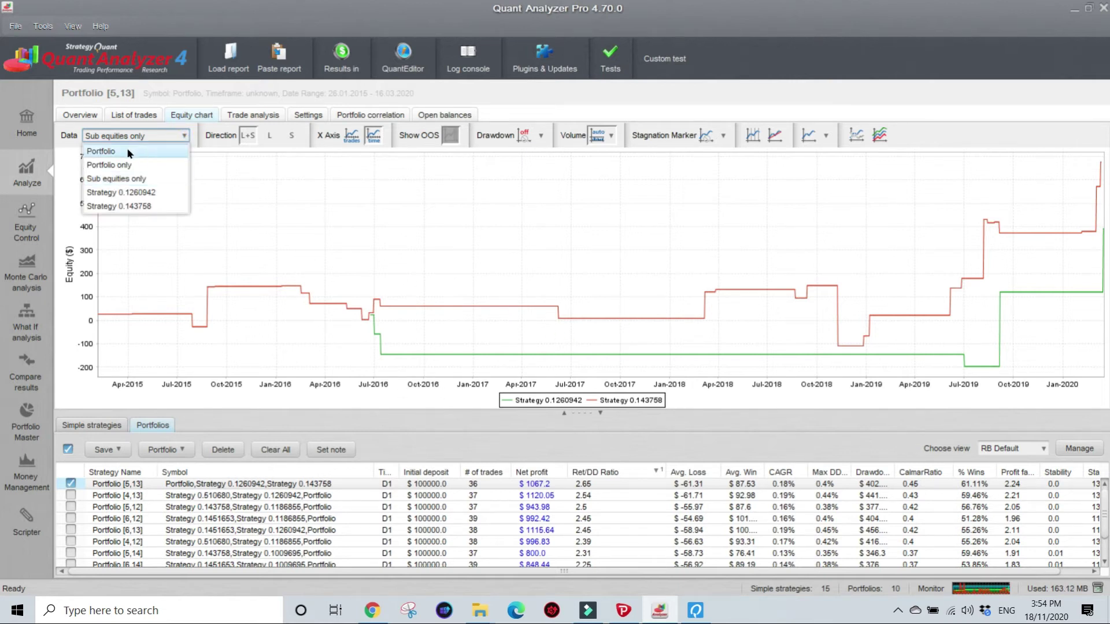
{"action": "left_click", "coordinate": [127, 151]}
Compare the combined Portfolio only equity curve with the Sub equities only curves, ending on Sub equities only
{"action": "left_click", "coordinate": [184, 136]}
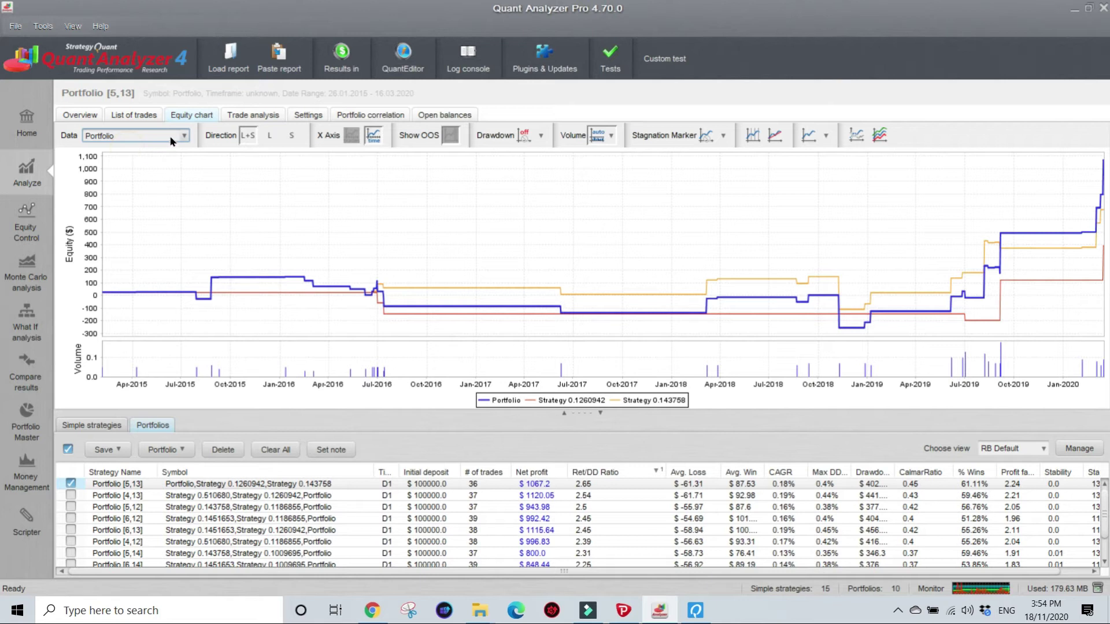
{"action": "left_click", "coordinate": [128, 164]}
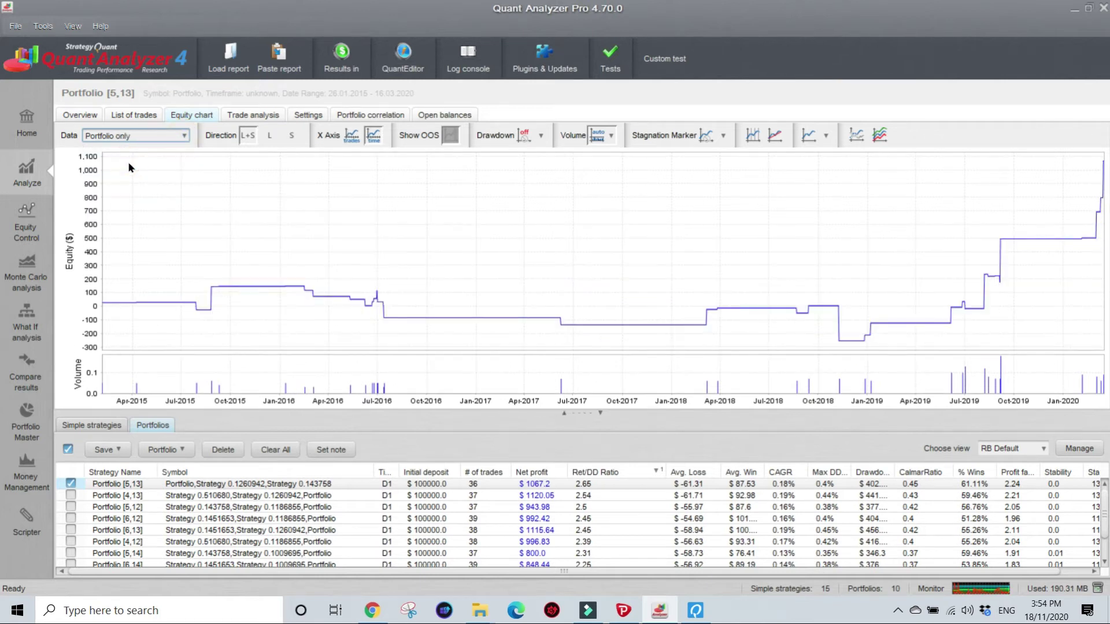
{"action": "left_click", "coordinate": [184, 135]}
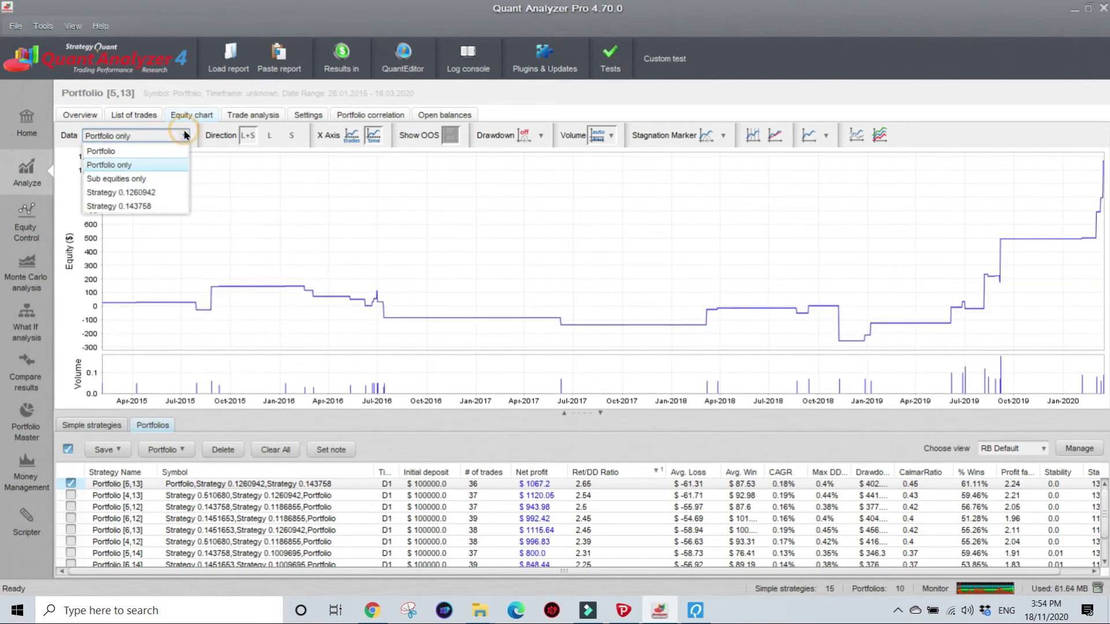
{"action": "left_click", "coordinate": [132, 177]}
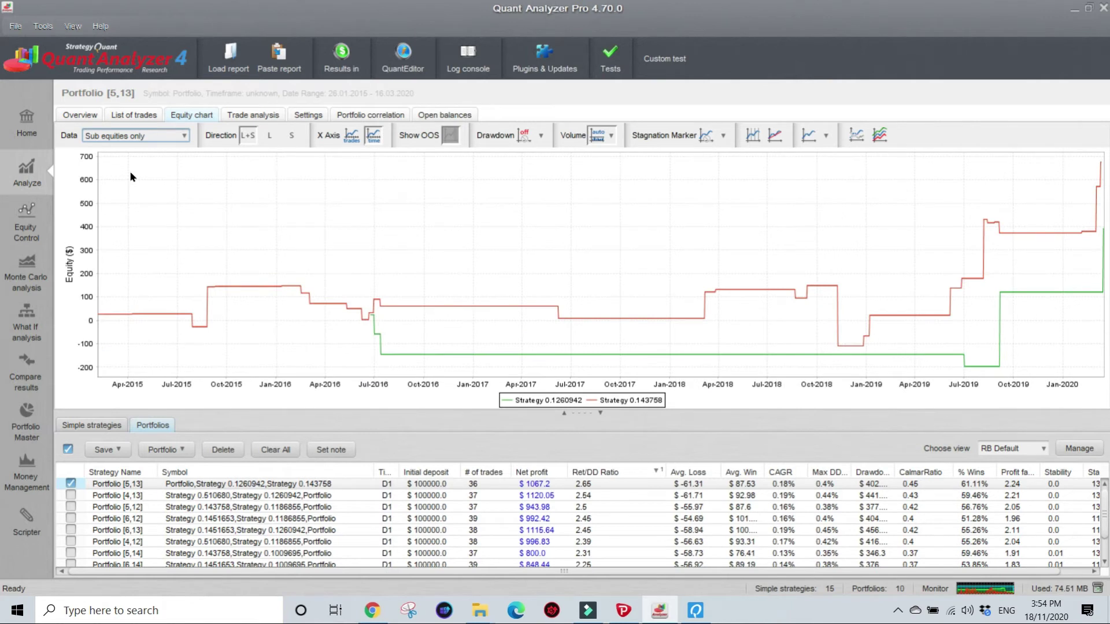
{"action": "left_click", "coordinate": [146, 137]}
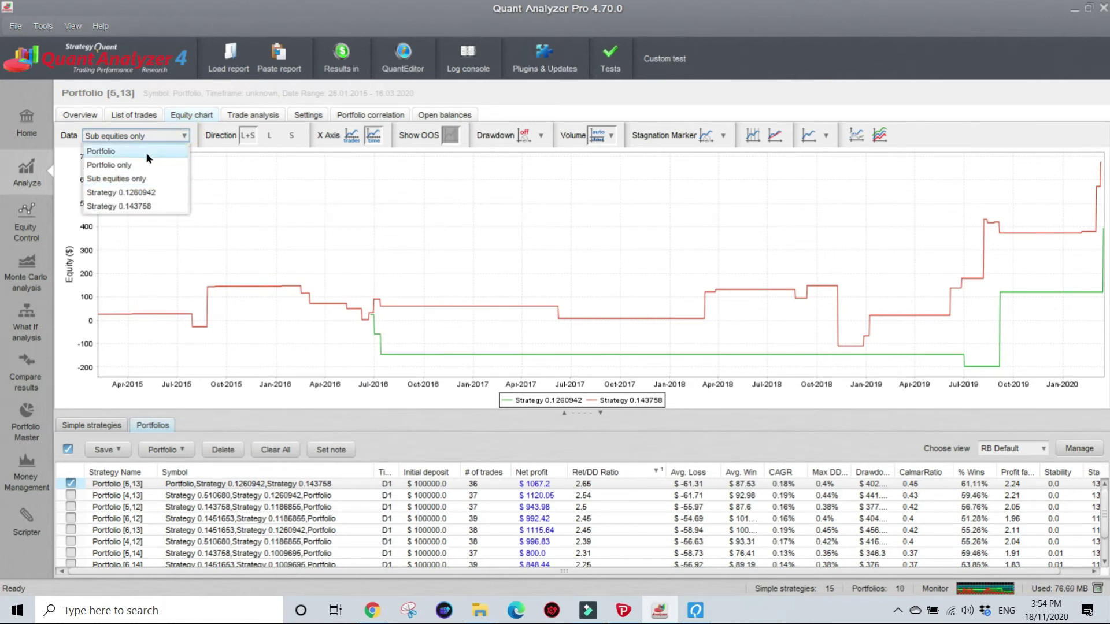
{"action": "left_click", "coordinate": [141, 166]}
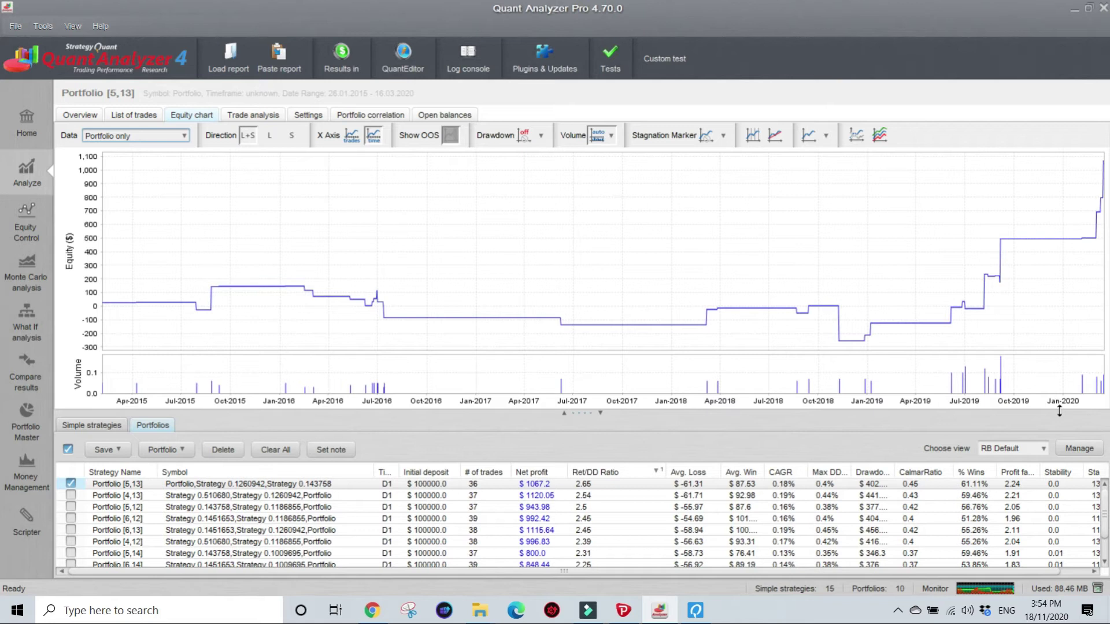
{"action": "left_click", "coordinate": [184, 136]}
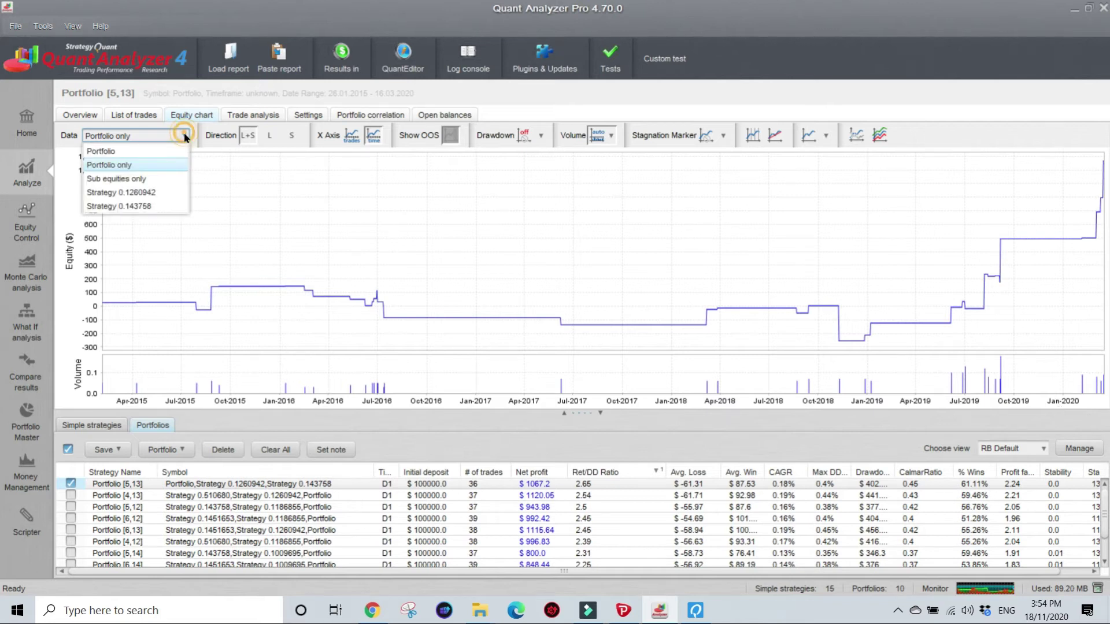
{"action": "left_click", "coordinate": [139, 180]}
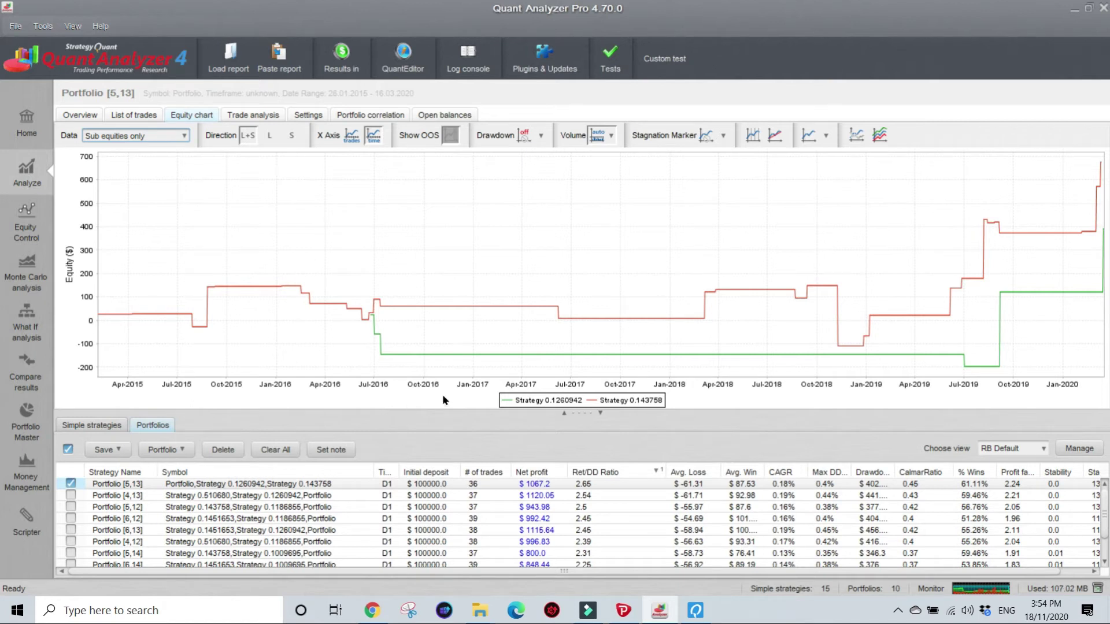
Switch to File Explorer and check the two strategy .mq4 files in the AUDJPY D1 folder of Trend Following Portfolio
{"action": "mouse_move", "coordinate": [479, 618]}
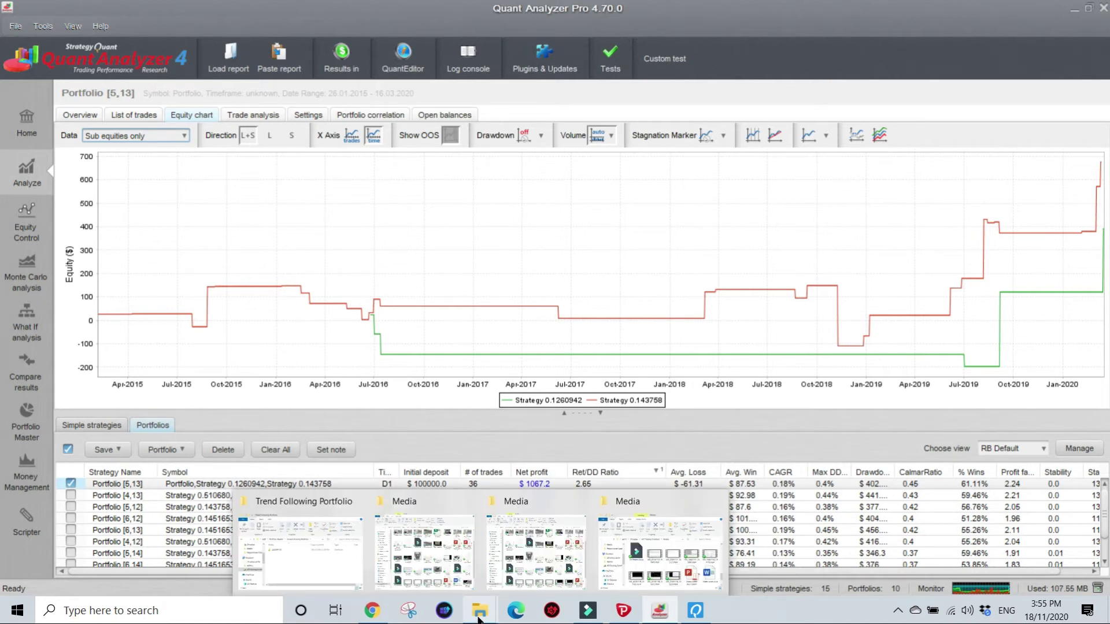
{"action": "left_click", "coordinate": [317, 569]}
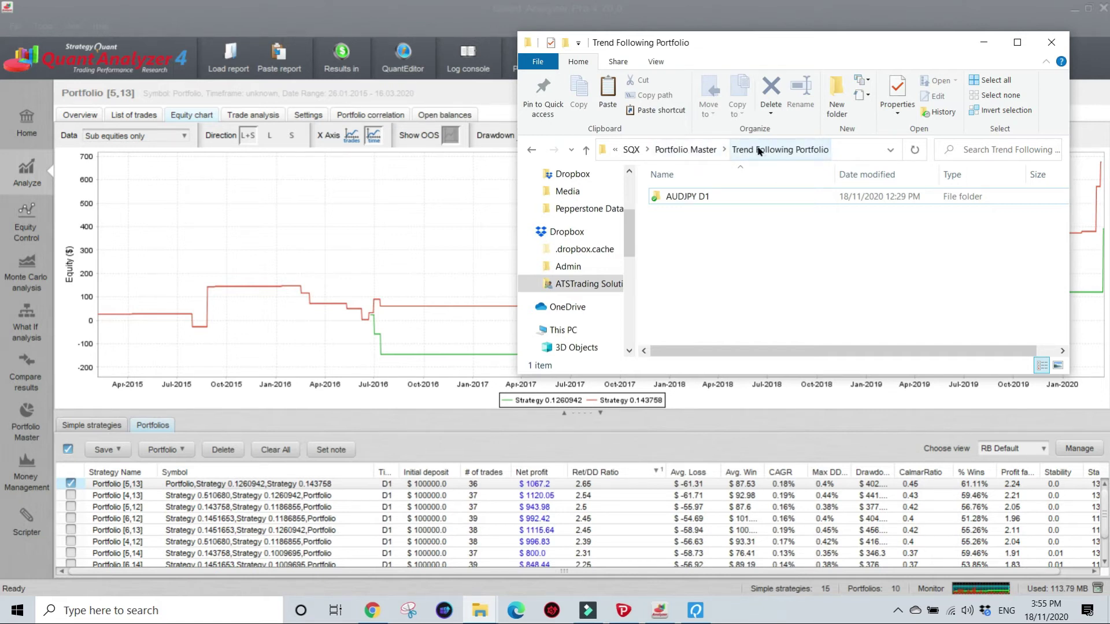
{"action": "double_click", "coordinate": [684, 197]}
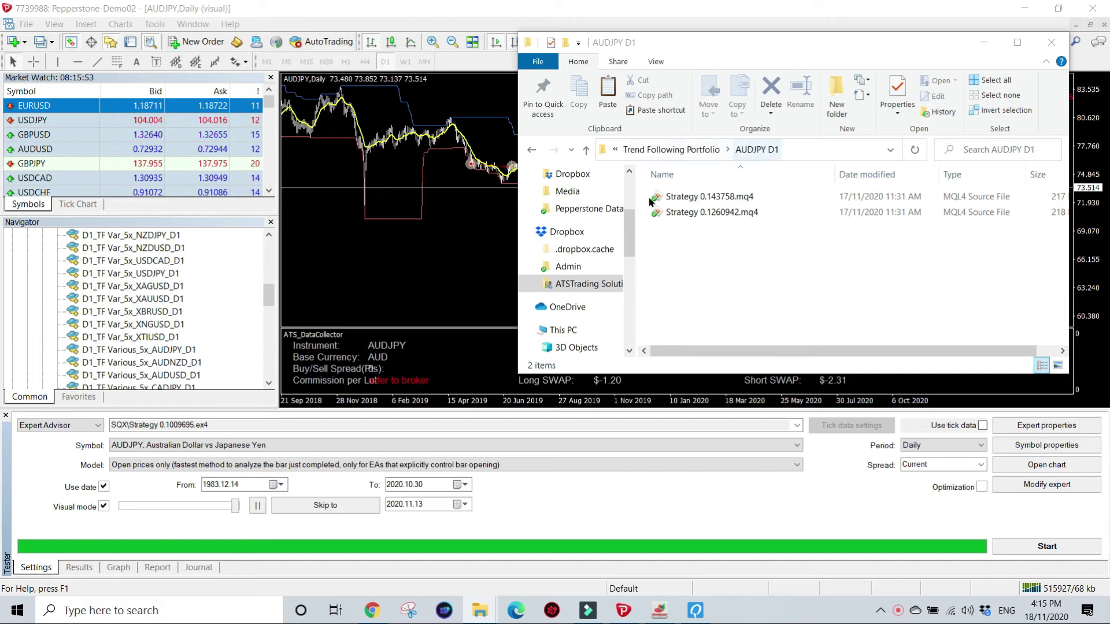
{"action": "left_click", "coordinate": [693, 197]}
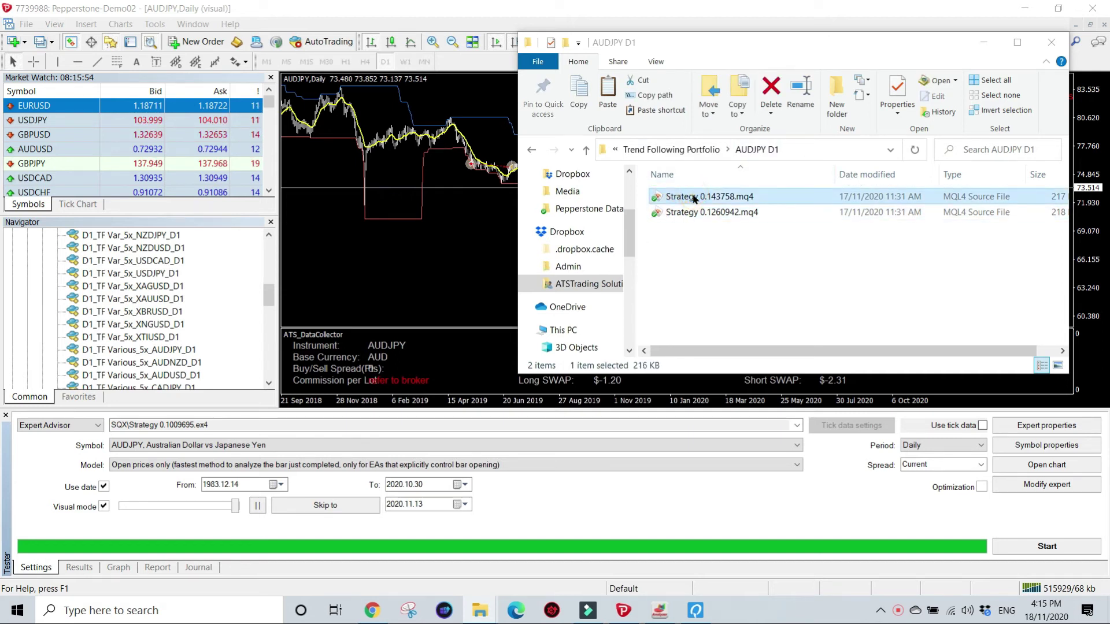
{"action": "left_click", "coordinate": [717, 213]}
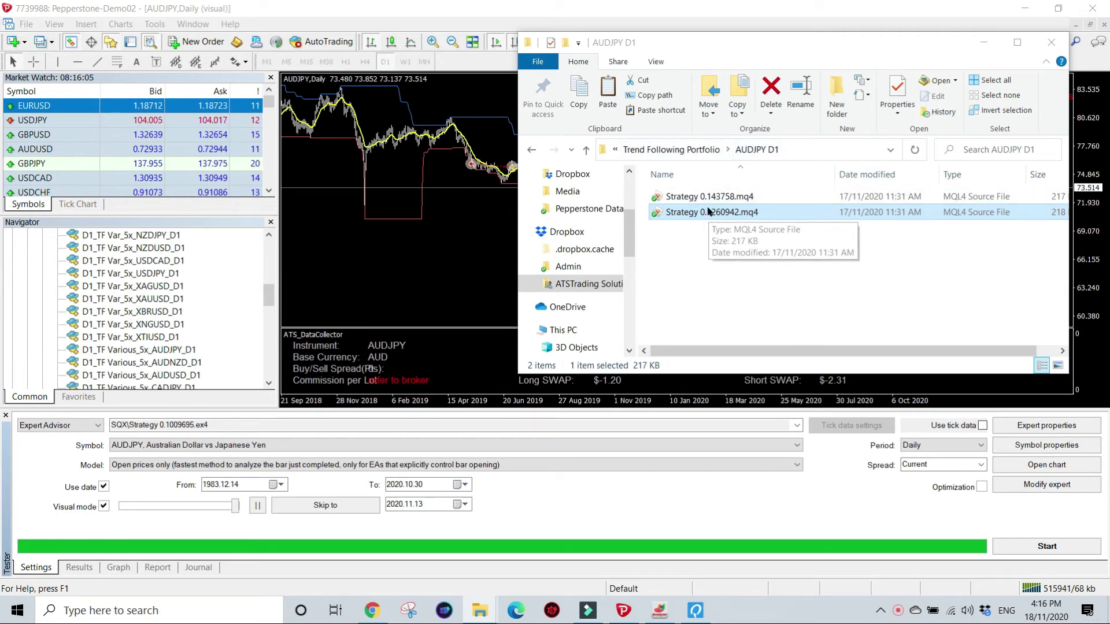
Go back up to the Trend Following Portfolio folder, reopen AUDJPY D1 and select Strategy 0.143758.mq4
{"action": "left_click", "coordinate": [649, 150]}
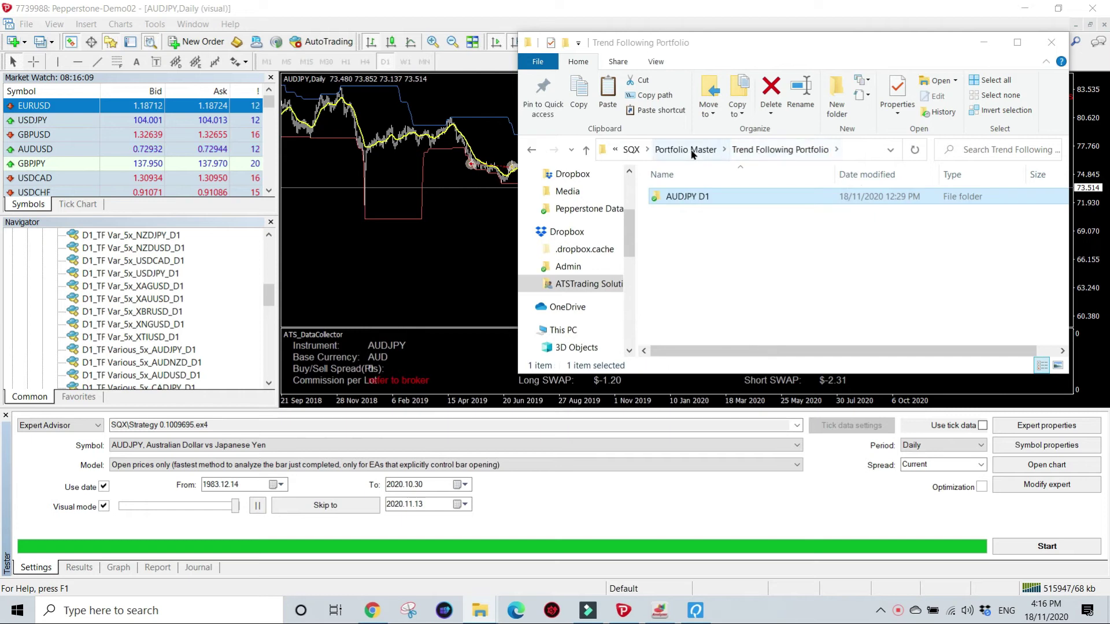
{"action": "left_click", "coordinate": [790, 151]}
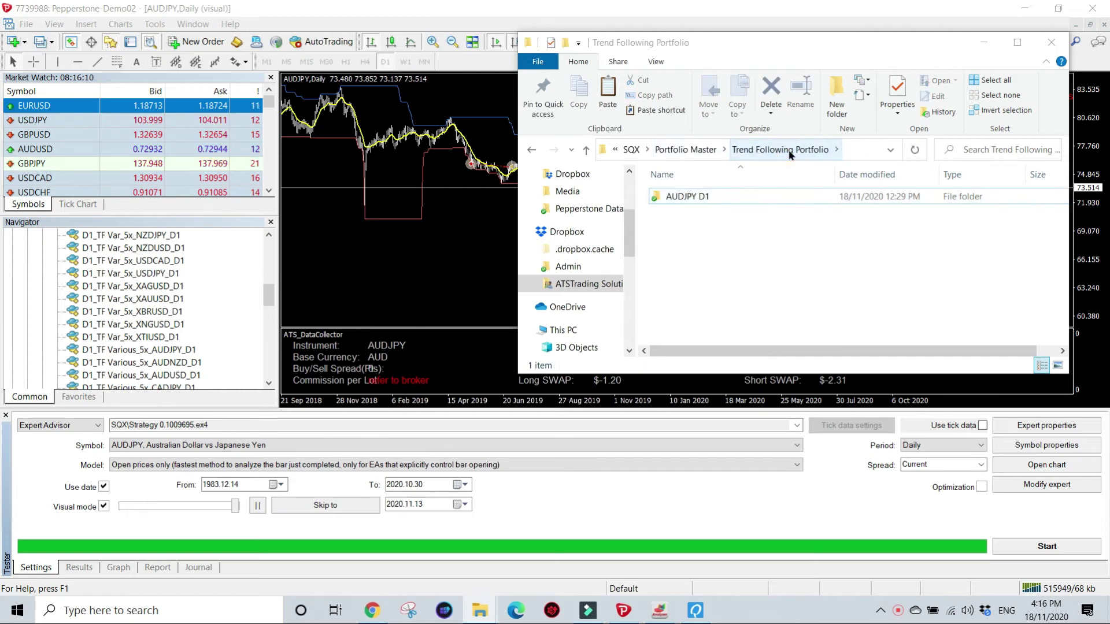
{"action": "double_click", "coordinate": [698, 197]}
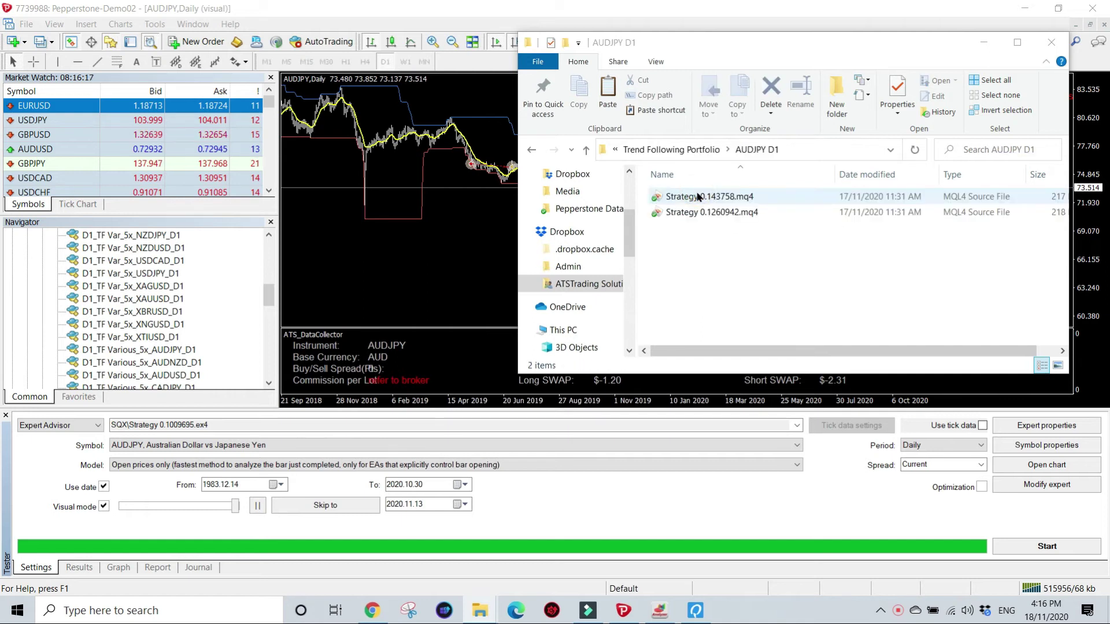
{"action": "left_click", "coordinate": [699, 197]}
{"action": "left_click", "coordinate": [686, 200]}
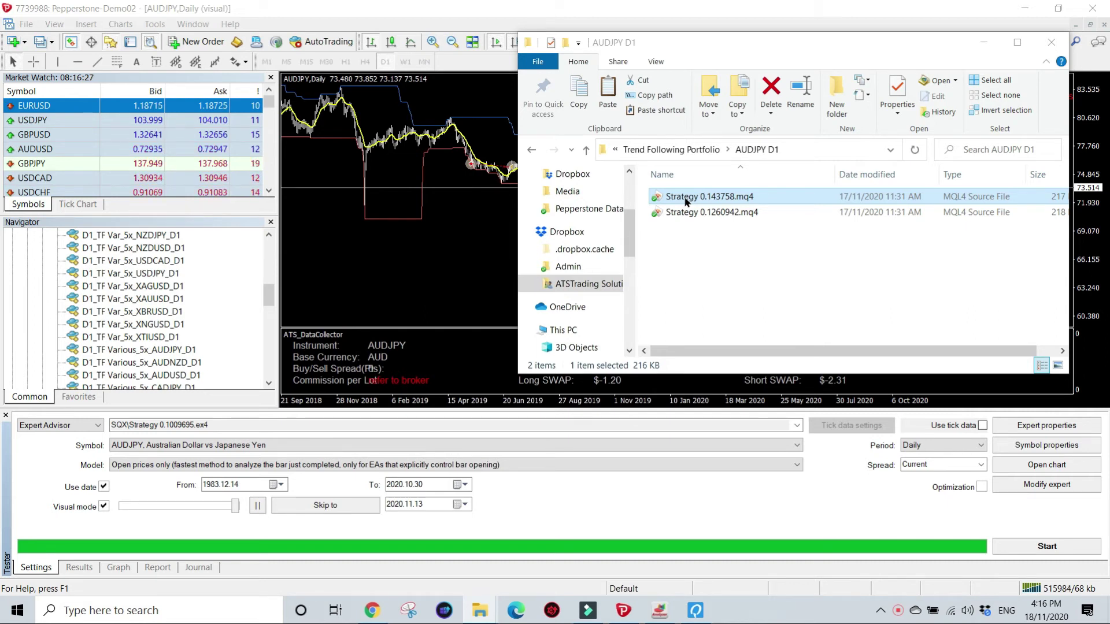
Switch to StrategyQuant X and show the Final databank of the D1 DON_ADX Breakout project
{"action": "left_click", "coordinate": [697, 619]}
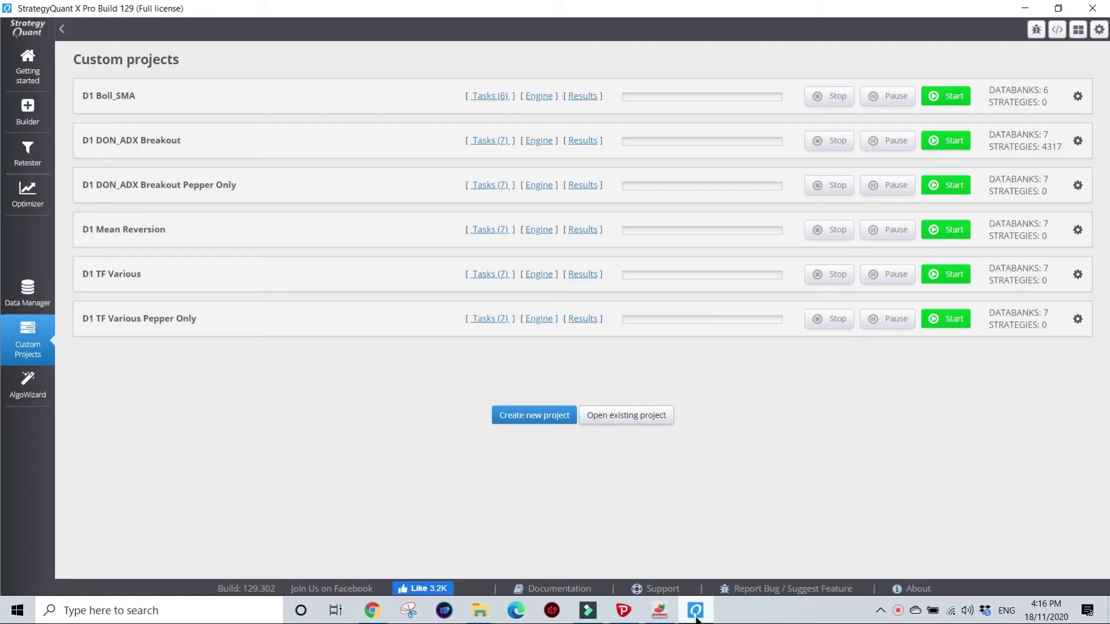
{"action": "left_click", "coordinate": [168, 139]}
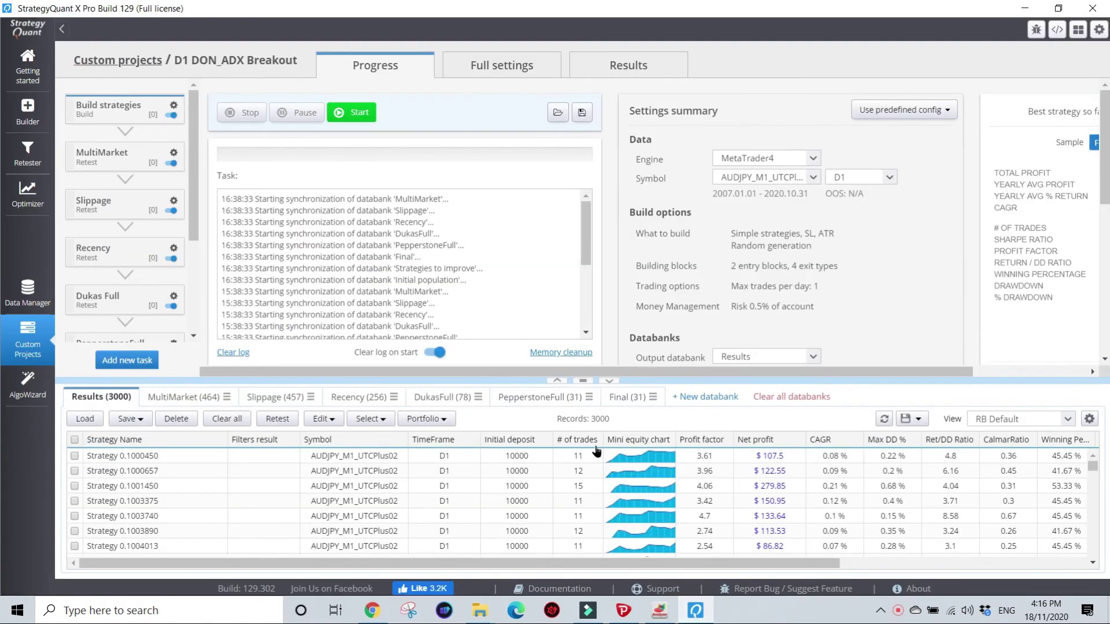
{"action": "left_click", "coordinate": [629, 403]}
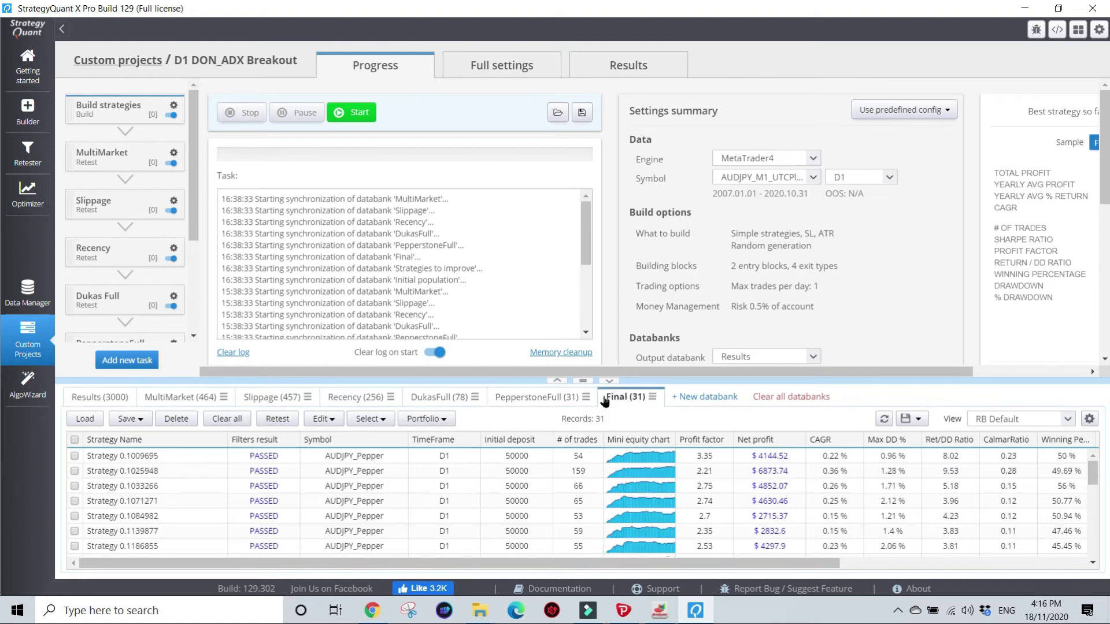
Delete every strategy from the Final databank except Strategy 0.1260942 and Strategy 0.143758
{"action": "left_click", "coordinate": [75, 440]}
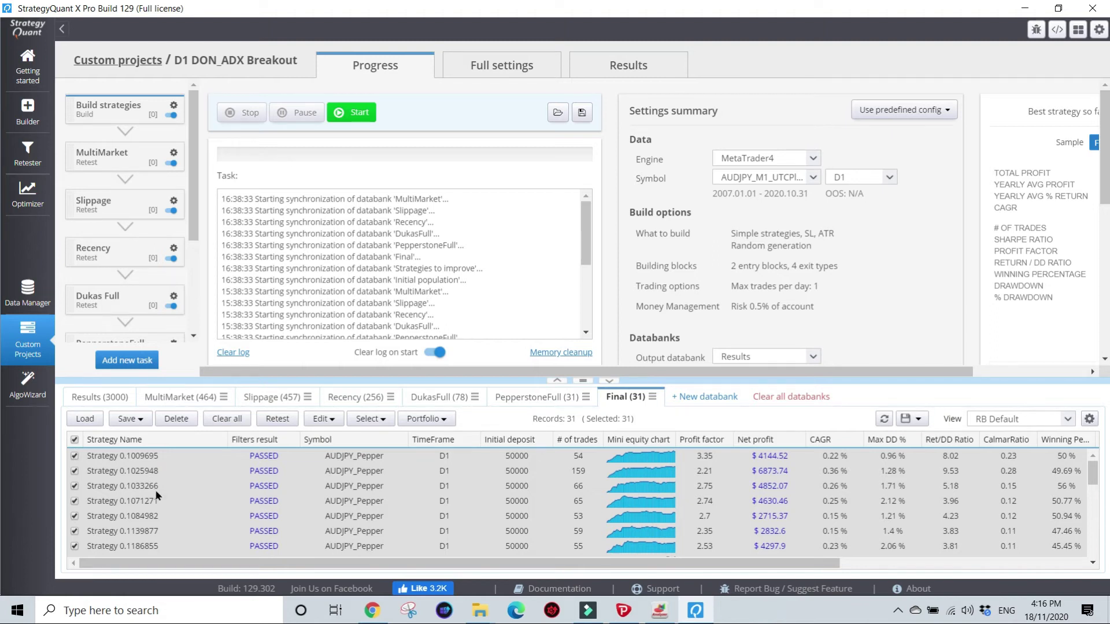
{"action": "scroll", "coordinate": [155, 490], "scroll_direction": "down", "scroll_amount": 3}
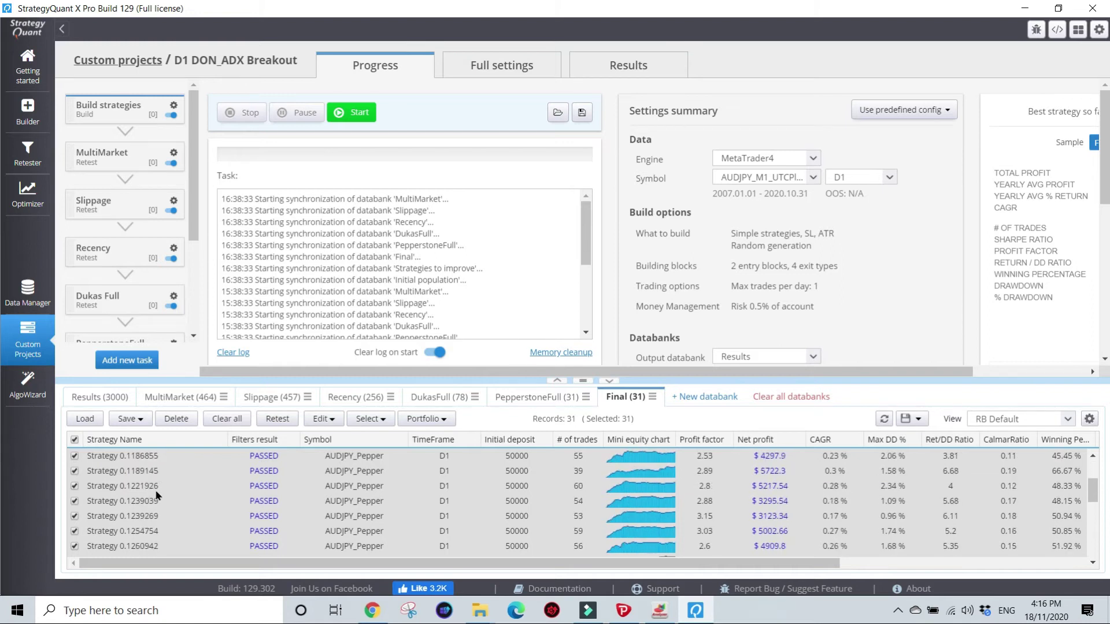
{"action": "left_click", "coordinate": [74, 546]}
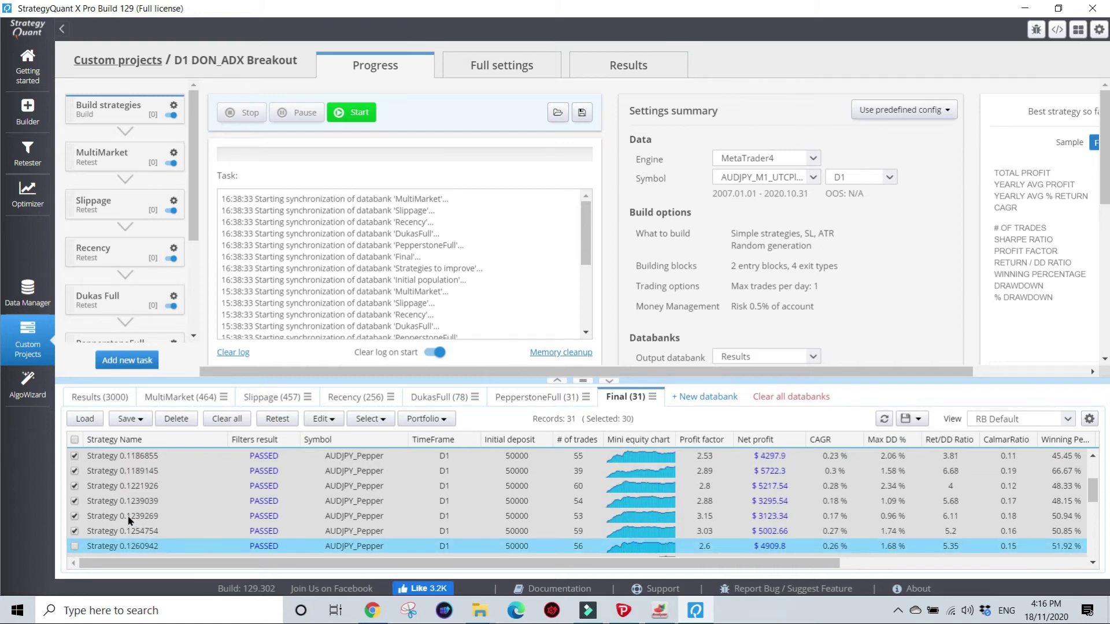
{"action": "scroll", "coordinate": [129, 521], "scroll_direction": "up", "scroll_amount": 1}
{"action": "scroll", "coordinate": [128, 520], "scroll_direction": "up", "scroll_amount": 2}
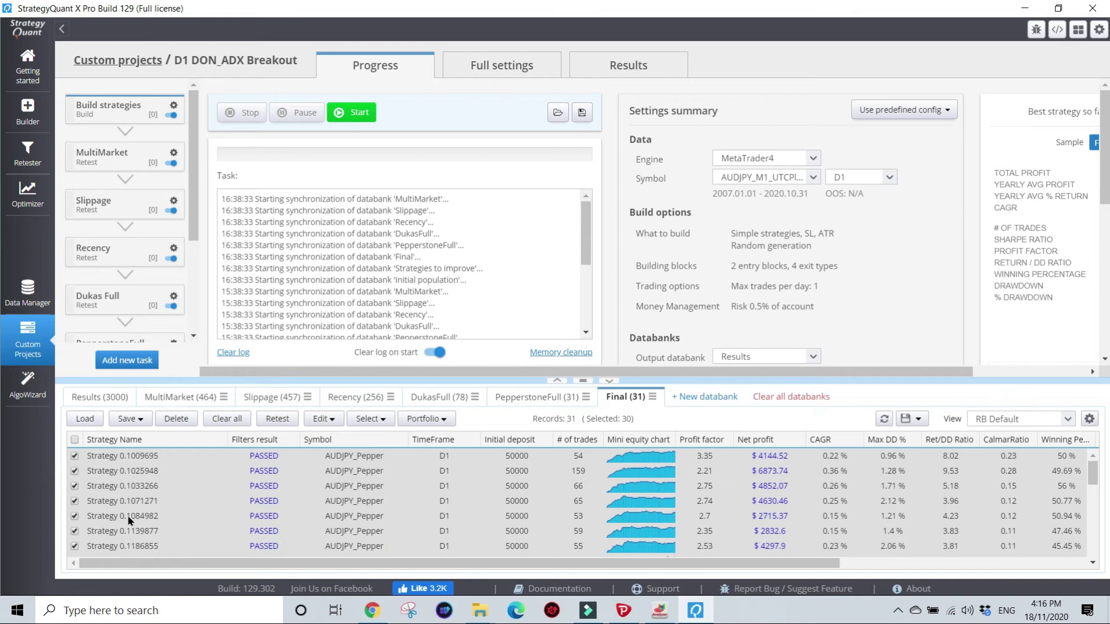
{"action": "scroll", "coordinate": [150, 489], "scroll_direction": "down", "scroll_amount": 1}
{"action": "scroll", "coordinate": [150, 489], "scroll_direction": "down", "scroll_amount": 4}
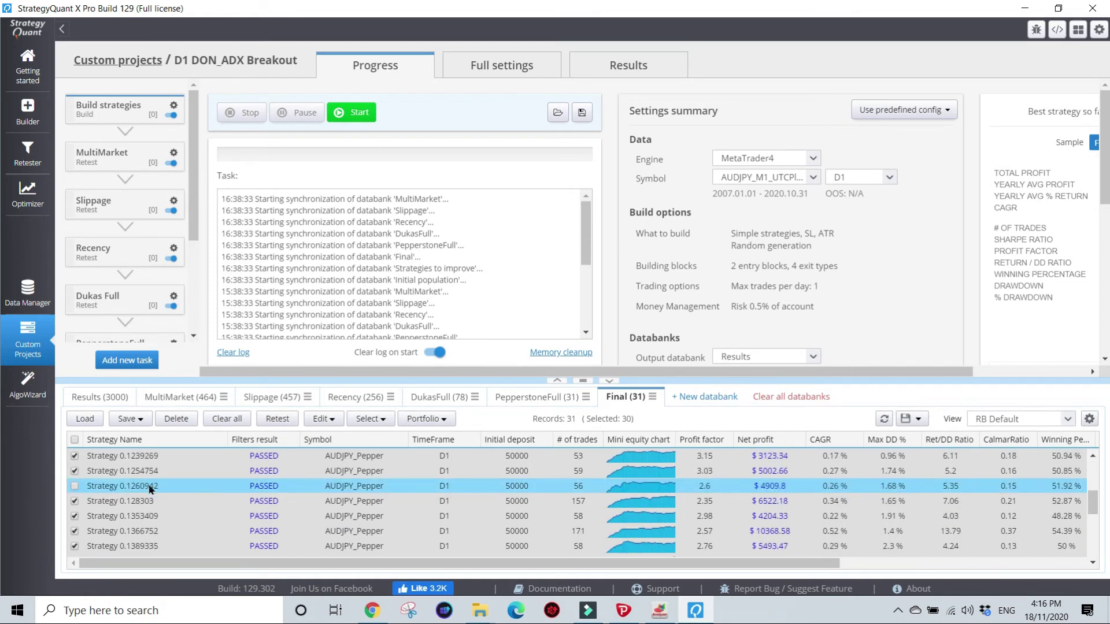
{"action": "scroll", "coordinate": [156, 502], "scroll_direction": "down", "scroll_amount": 1}
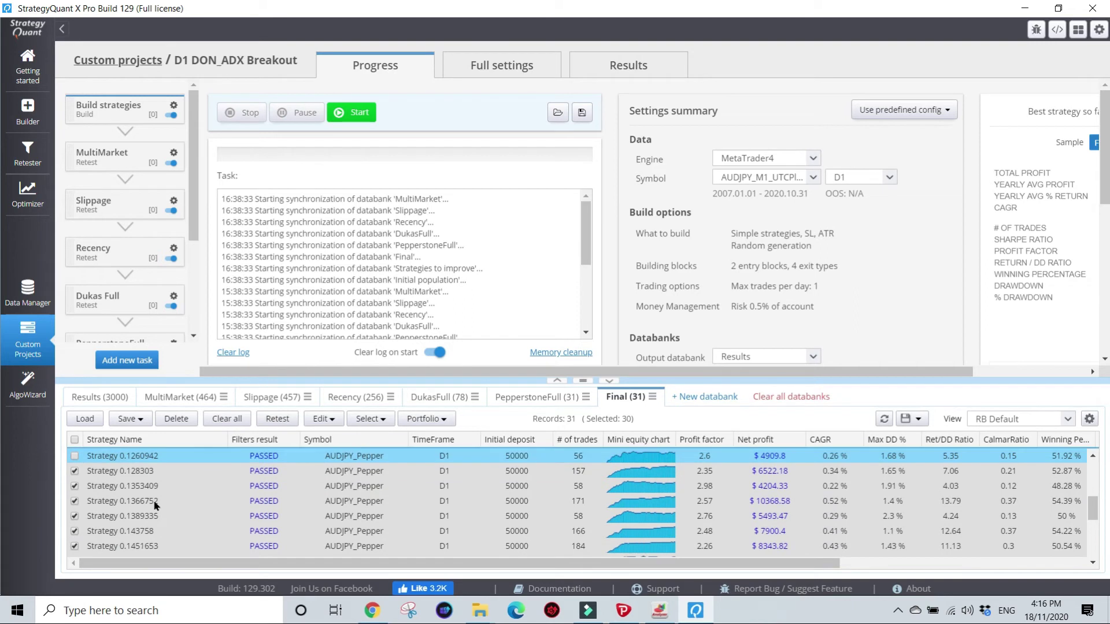
{"action": "left_click", "coordinate": [74, 532]}
{"action": "left_click", "coordinate": [179, 425]}
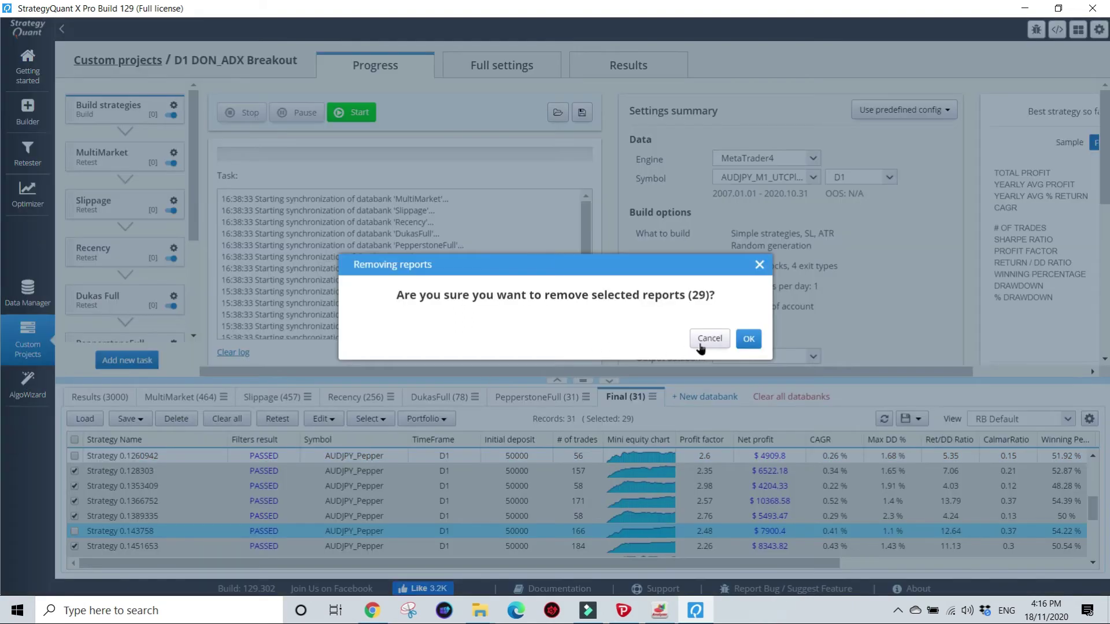
{"action": "left_click", "coordinate": [746, 339]}
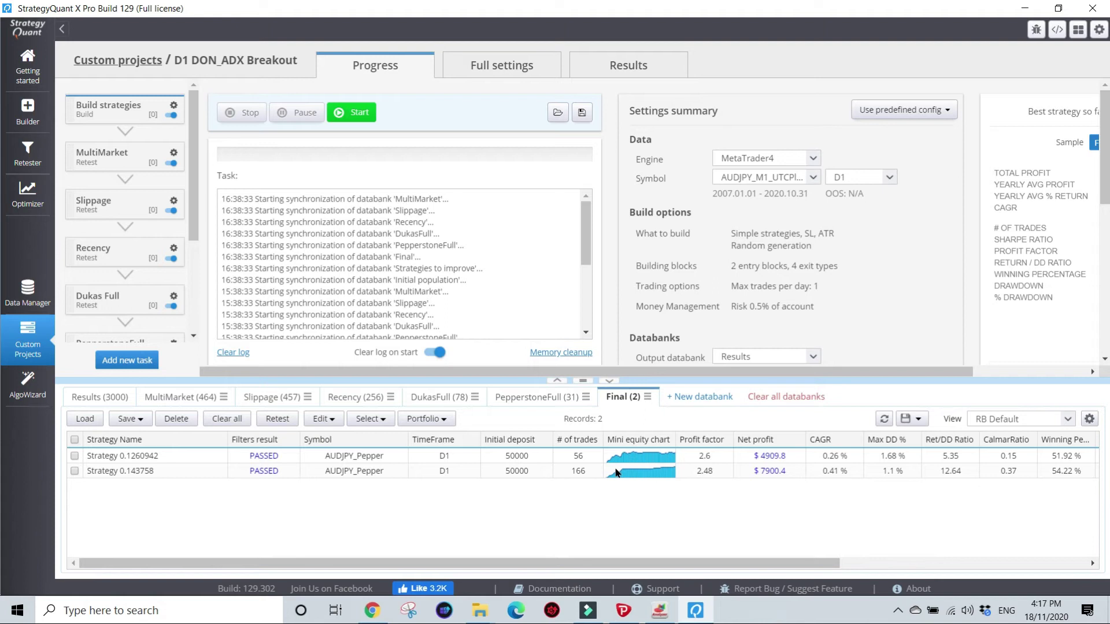
Open Strategy 0.143758's source code as Pseudo Code(*.TXT) and enlarge the code area
{"action": "double_click", "coordinate": [154, 470]}
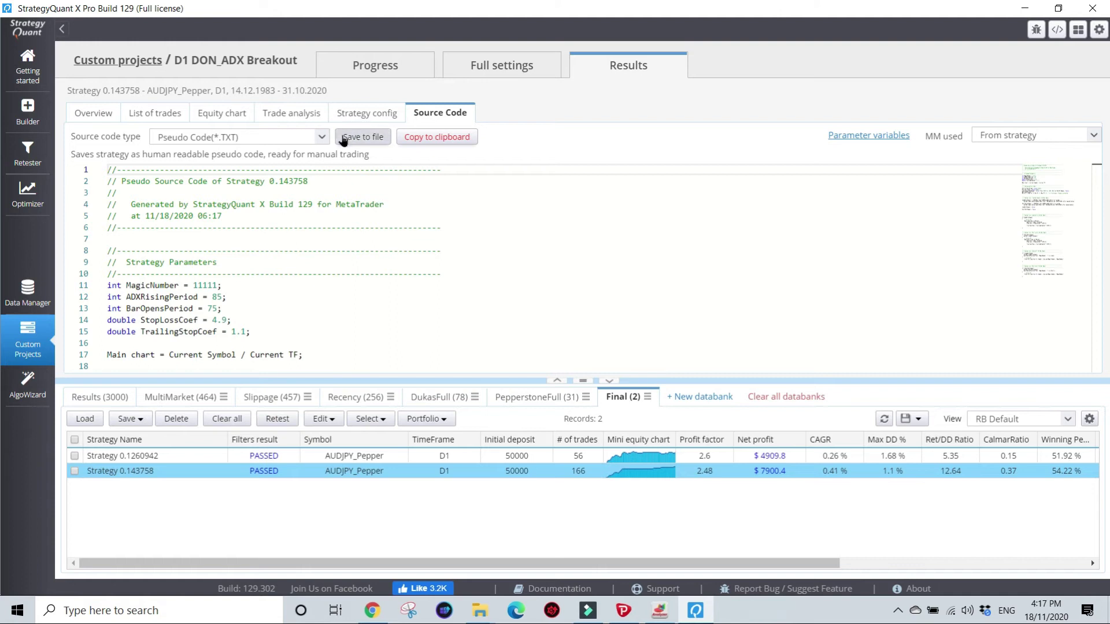
{"action": "left_click", "coordinate": [321, 137]}
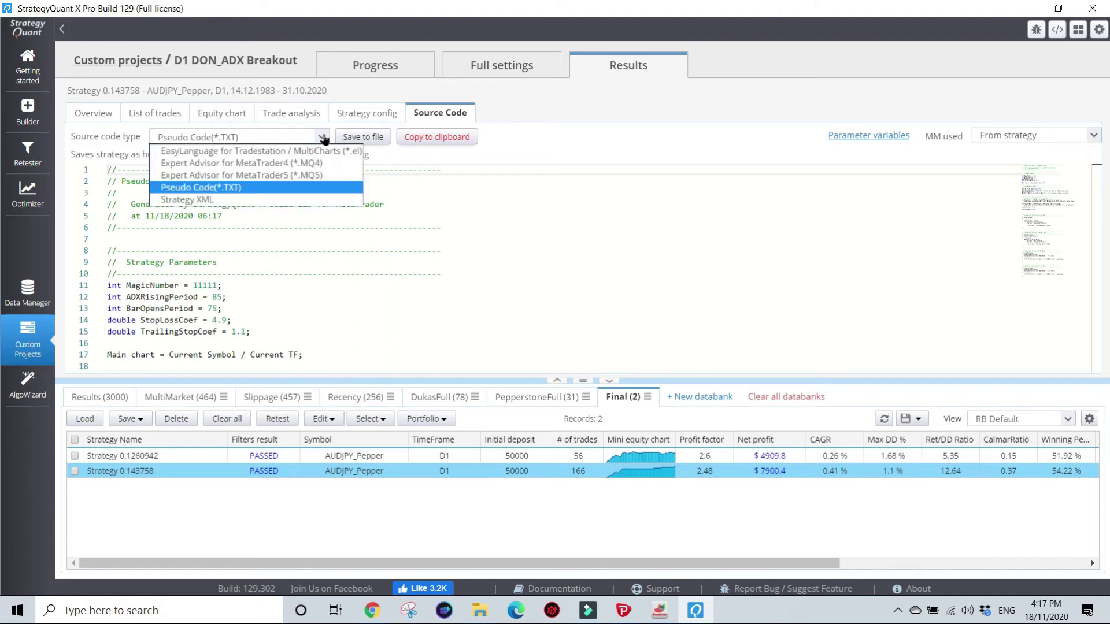
{"action": "left_click", "coordinate": [270, 188]}
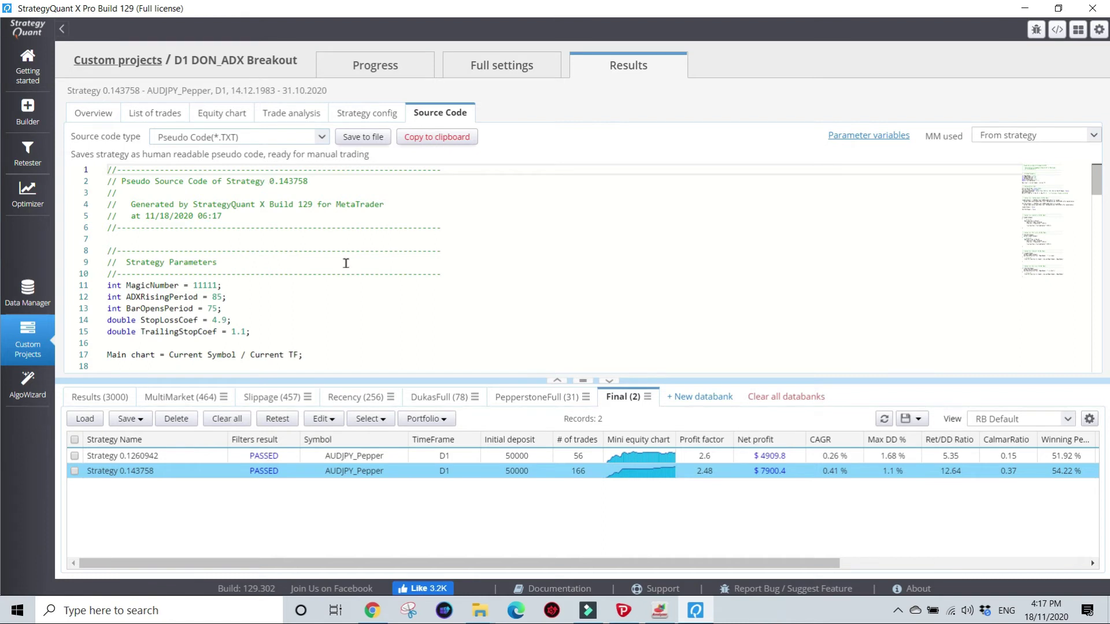
{"action": "left_click_drag", "start_coordinate": [580, 381], "coordinate": [562, 518]}
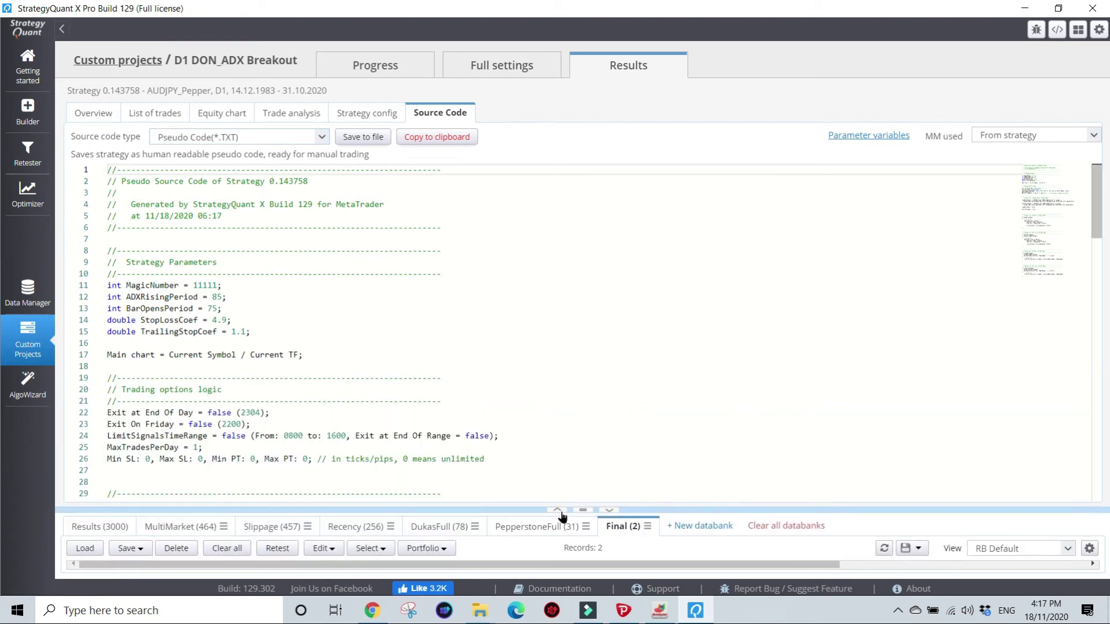
Examine the ADXRisingPeriod, BarOpensPeriod, StopLossCoef and TrailingStopCoef parameters in Strategy 0.143758's pseudo code
{"action": "scroll", "coordinate": [540, 389], "scroll_direction": "down", "scroll_amount": 3}
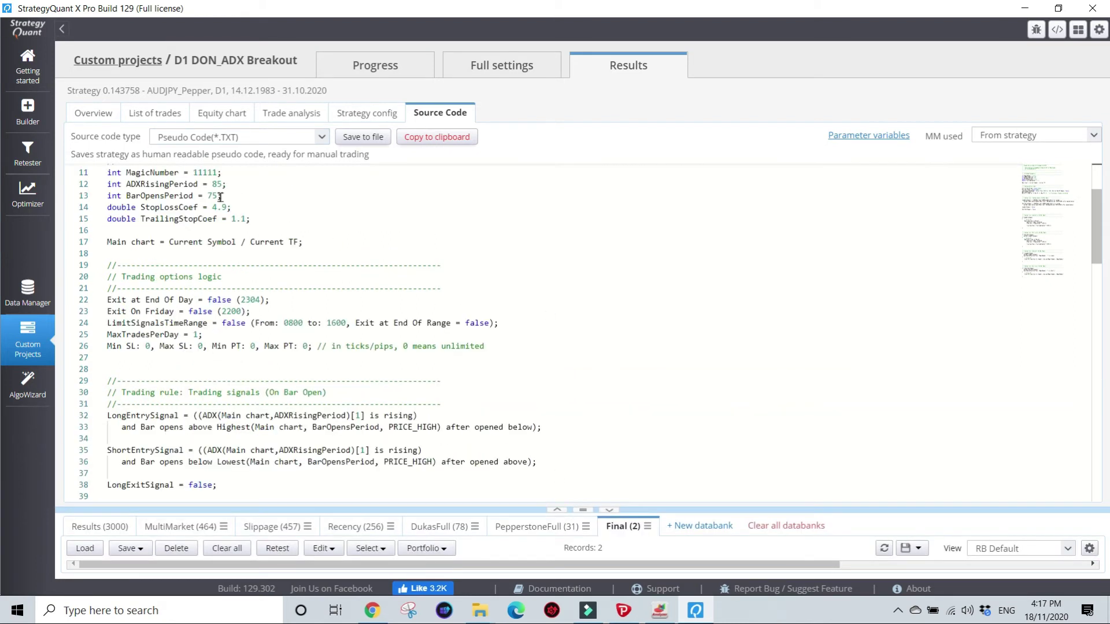
{"action": "double_click", "coordinate": [127, 184]}
{"action": "left_click_drag", "start_coordinate": [214, 182], "coordinate": [241, 181]}
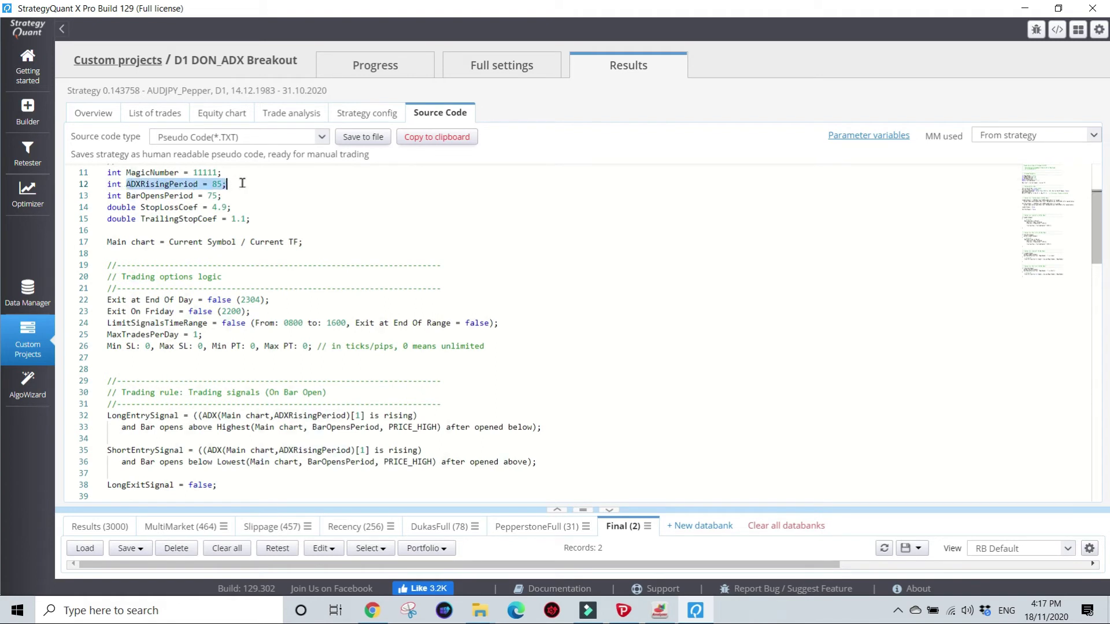
{"action": "left_click_drag", "start_coordinate": [130, 195], "coordinate": [247, 196]}
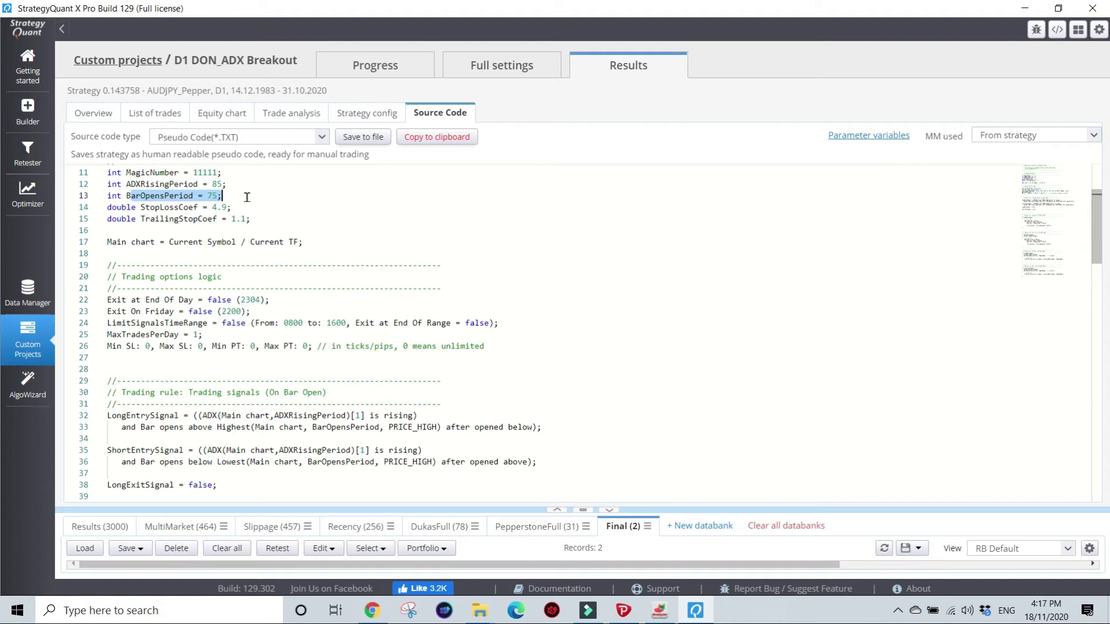
{"action": "left_click", "coordinate": [176, 207]}
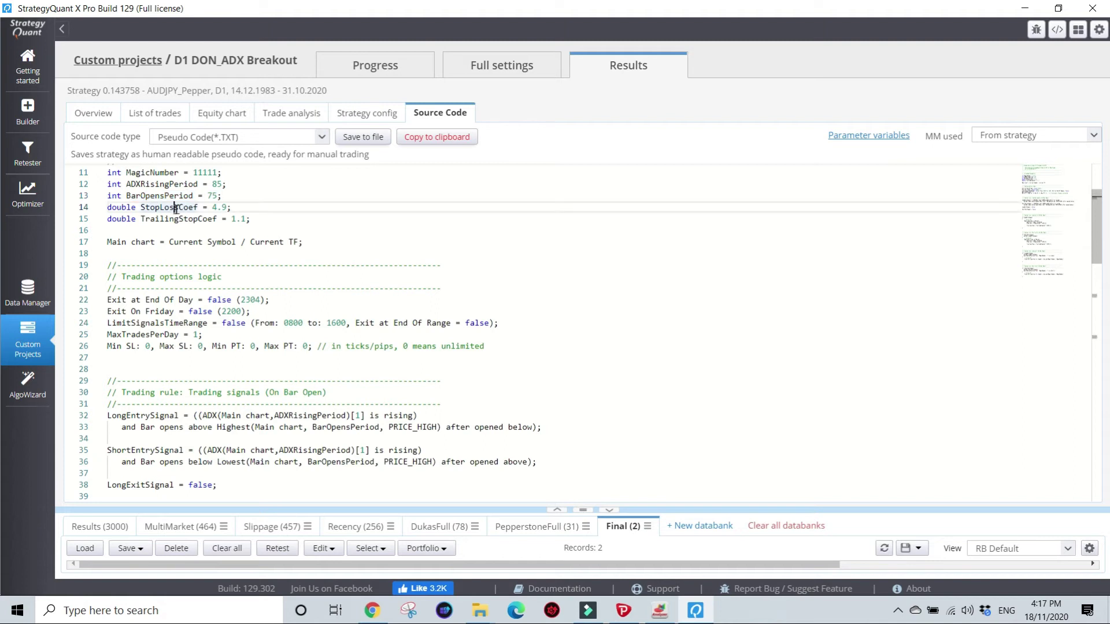
{"action": "left_click", "coordinate": [161, 218]}
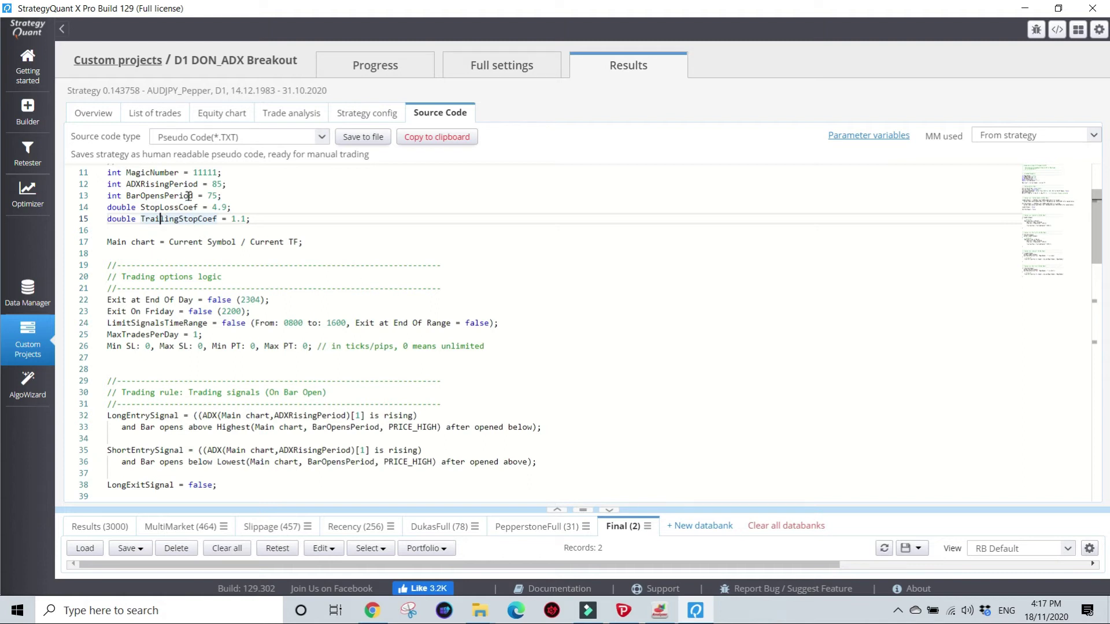
{"action": "left_click", "coordinate": [210, 196]}
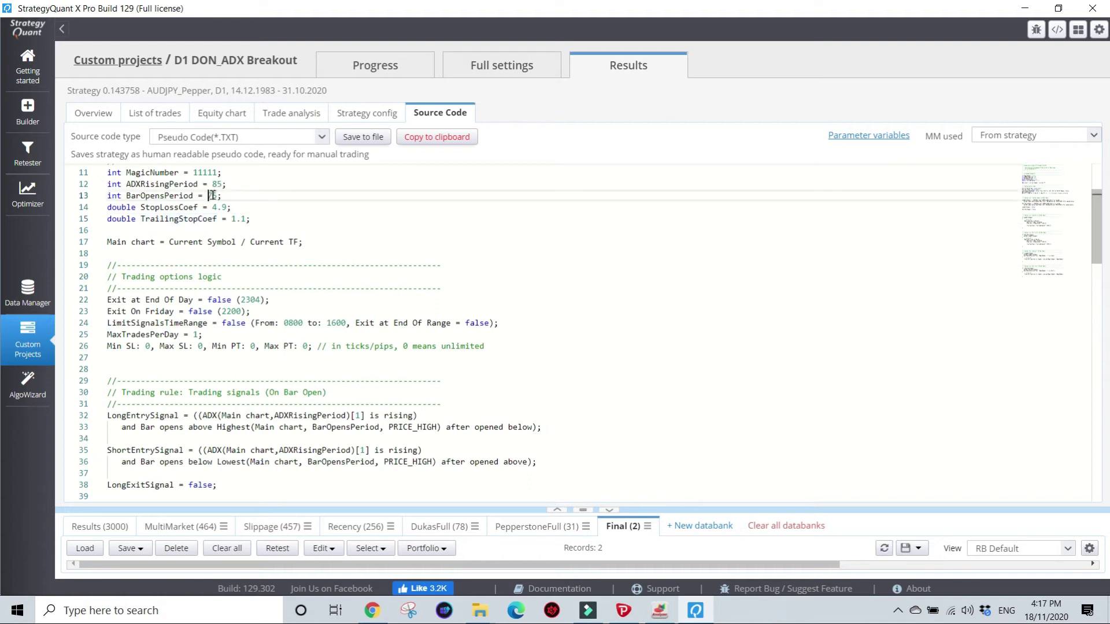
{"action": "left_click", "coordinate": [213, 184]}
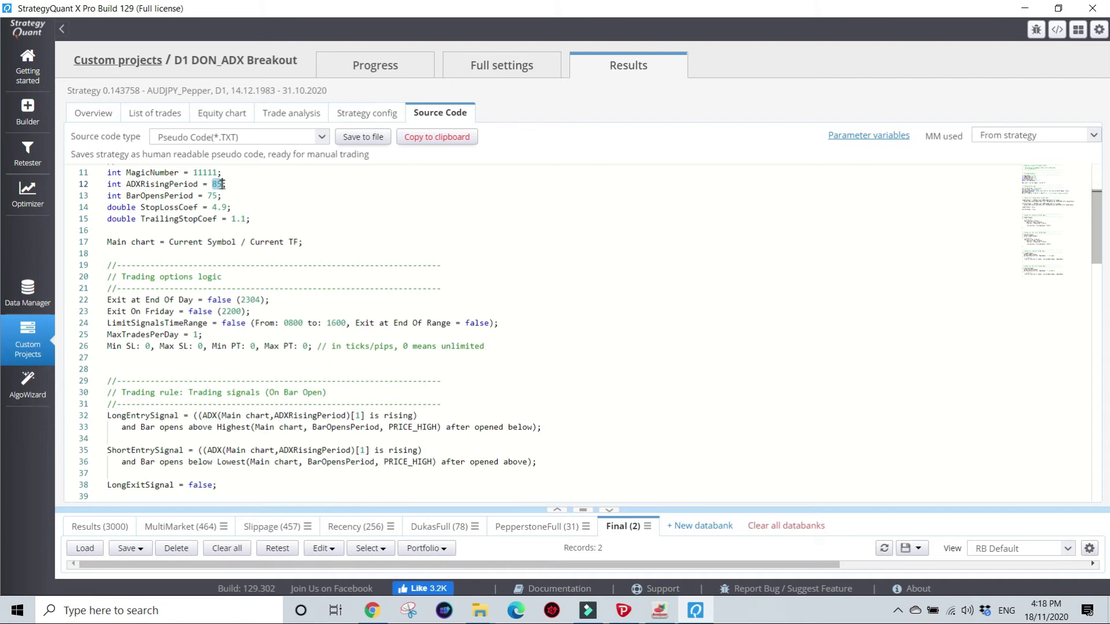
{"action": "left_click", "coordinate": [269, 208]}
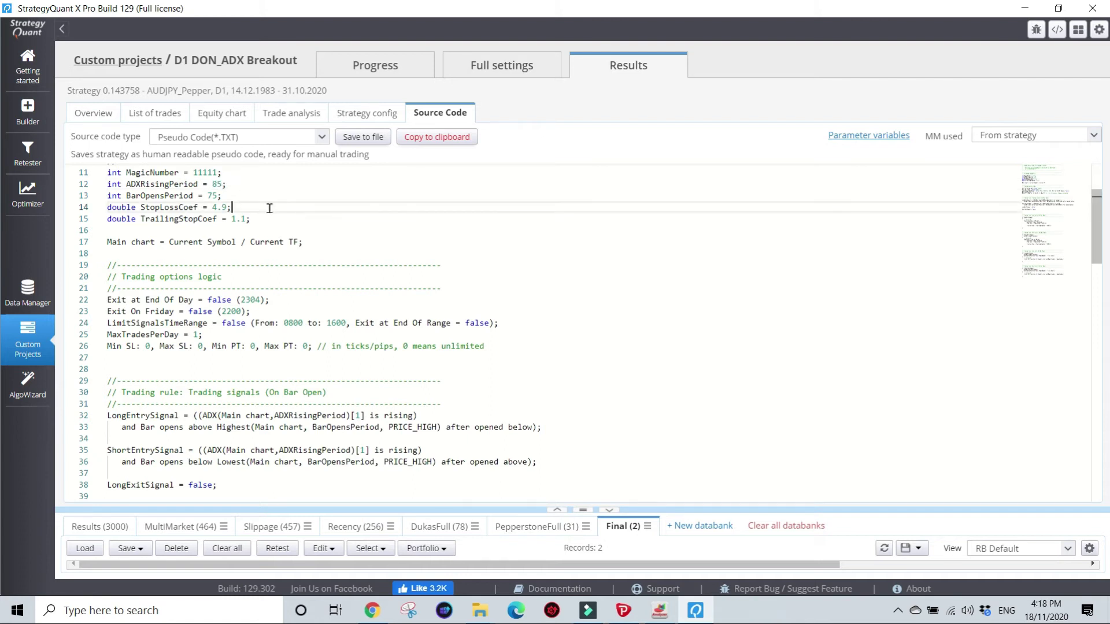
{"action": "left_click_drag", "start_coordinate": [141, 209], "coordinate": [216, 222]}
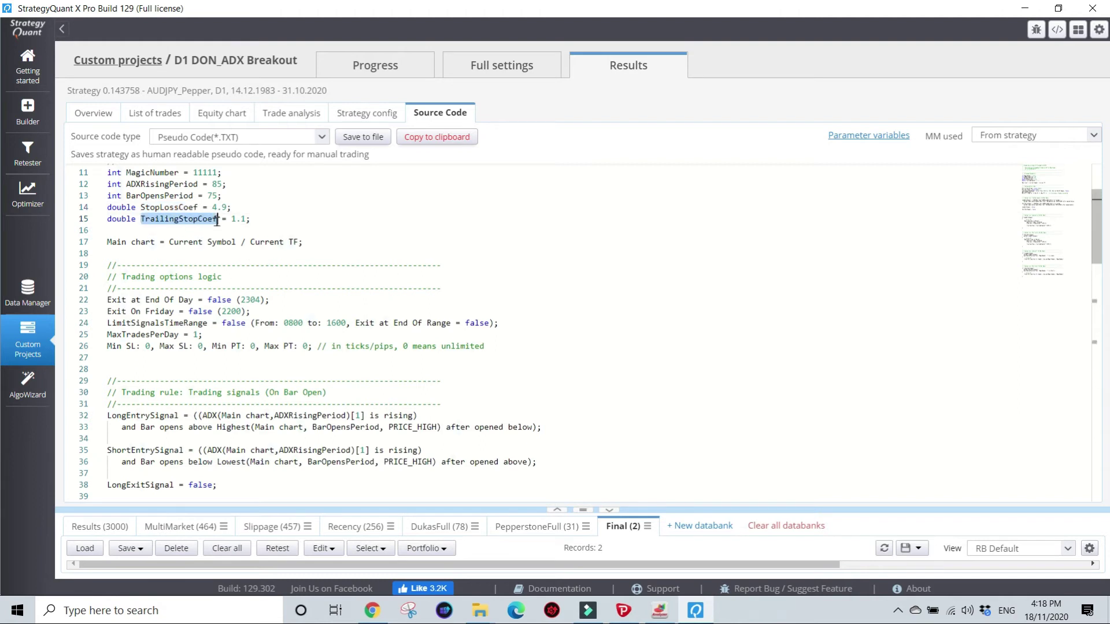
{"action": "left_click", "coordinate": [373, 231]}
Review Strategy 0.143758's entry signals and its long and short entry rules, including the ATR-based stop loss and trailing stop
{"action": "scroll", "coordinate": [373, 231], "scroll_direction": "down", "scroll_amount": 3}
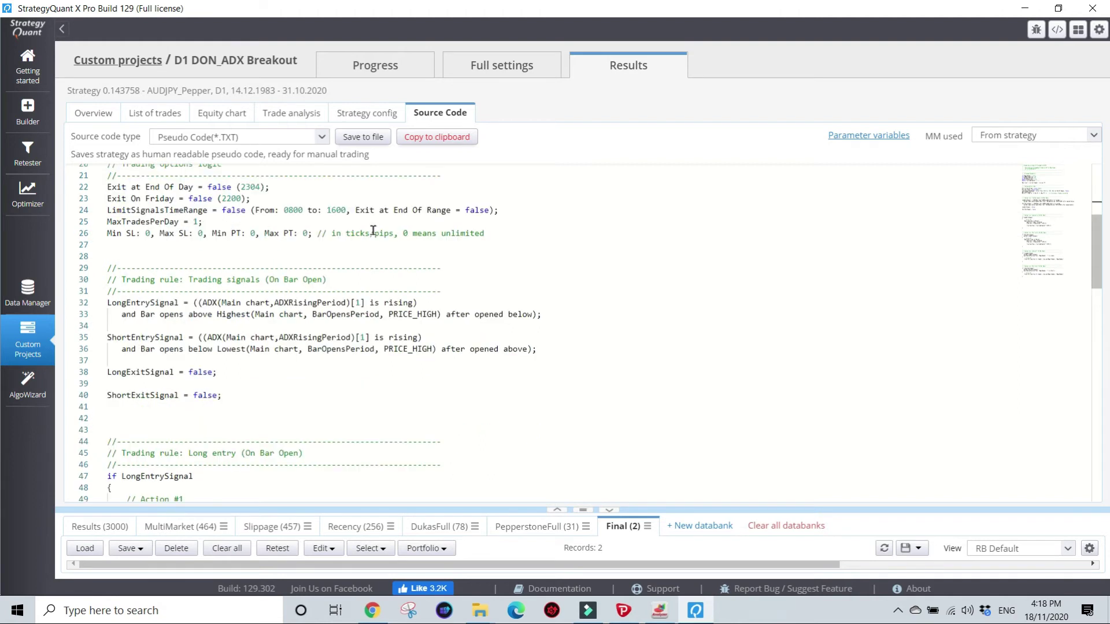
{"action": "left_click", "coordinate": [100, 303]}
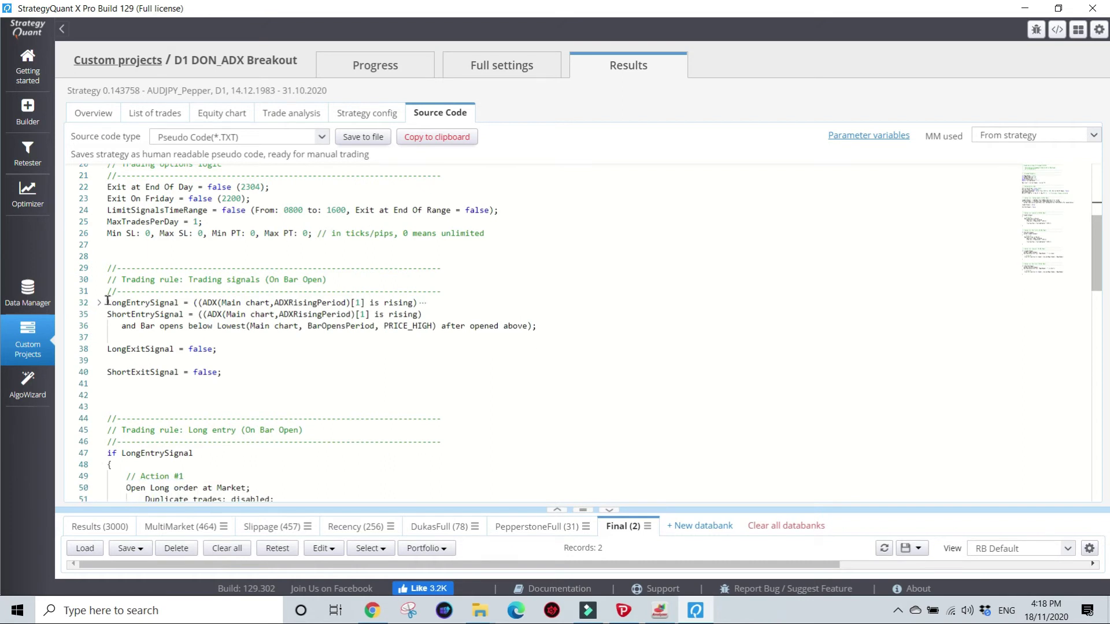
{"action": "scroll", "coordinate": [172, 285], "scroll_direction": "up", "scroll_amount": 6}
{"action": "scroll", "coordinate": [172, 284], "scroll_direction": "down", "scroll_amount": 6}
{"action": "scroll", "coordinate": [172, 285], "scroll_direction": "down", "scroll_amount": 7}
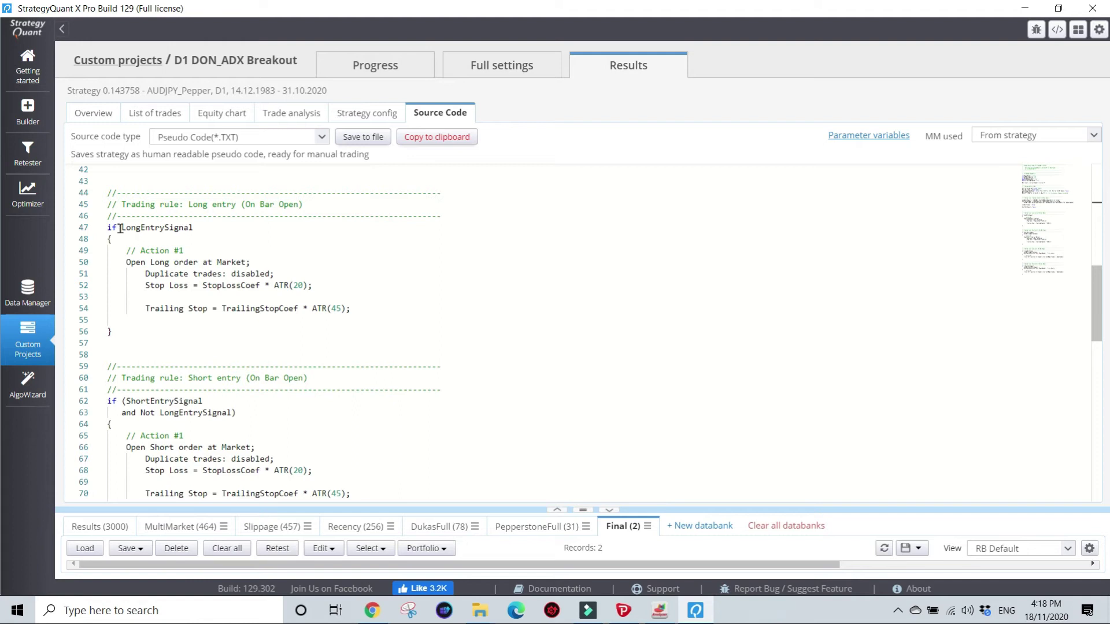
{"action": "scroll", "coordinate": [161, 231], "scroll_direction": "up", "scroll_amount": 7}
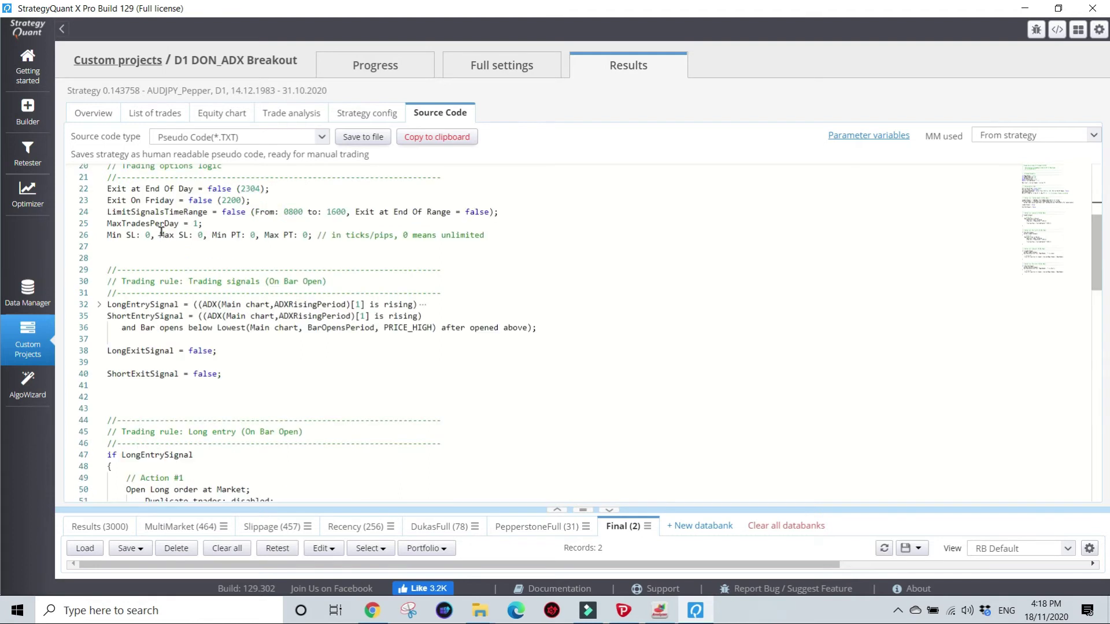
{"action": "scroll", "coordinate": [399, 400], "scroll_direction": "down", "scroll_amount": 10}
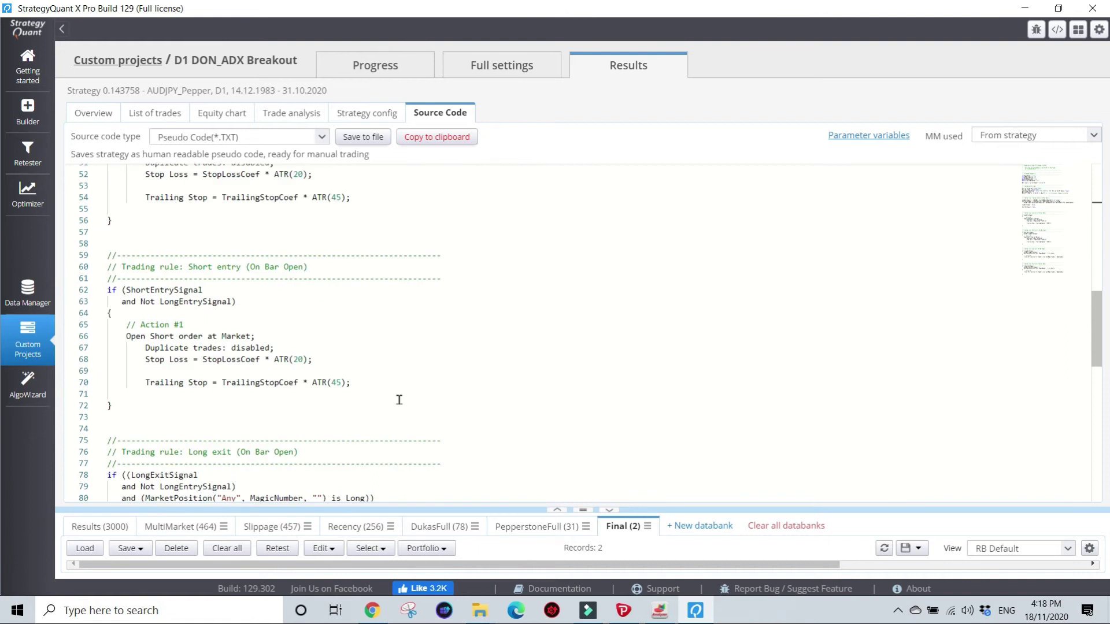
Open Strategy 0.1260942's pseudo code from the Final databank and show its Strategy Parameters section
{"action": "left_click_drag", "start_coordinate": [582, 509], "coordinate": [555, 321]}
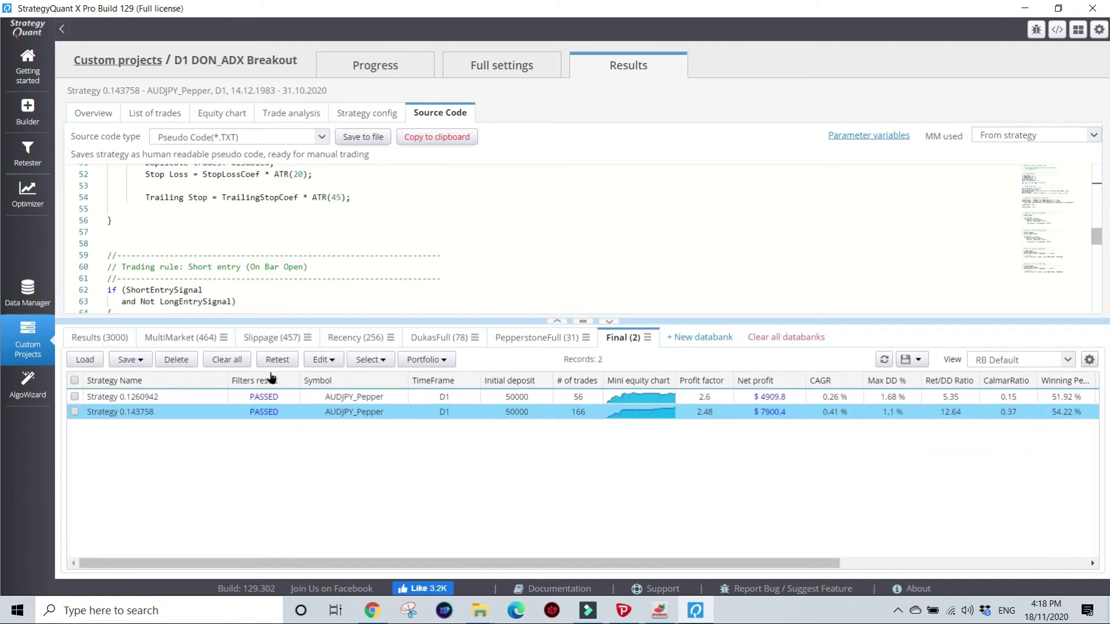
{"action": "left_click", "coordinate": [137, 400]}
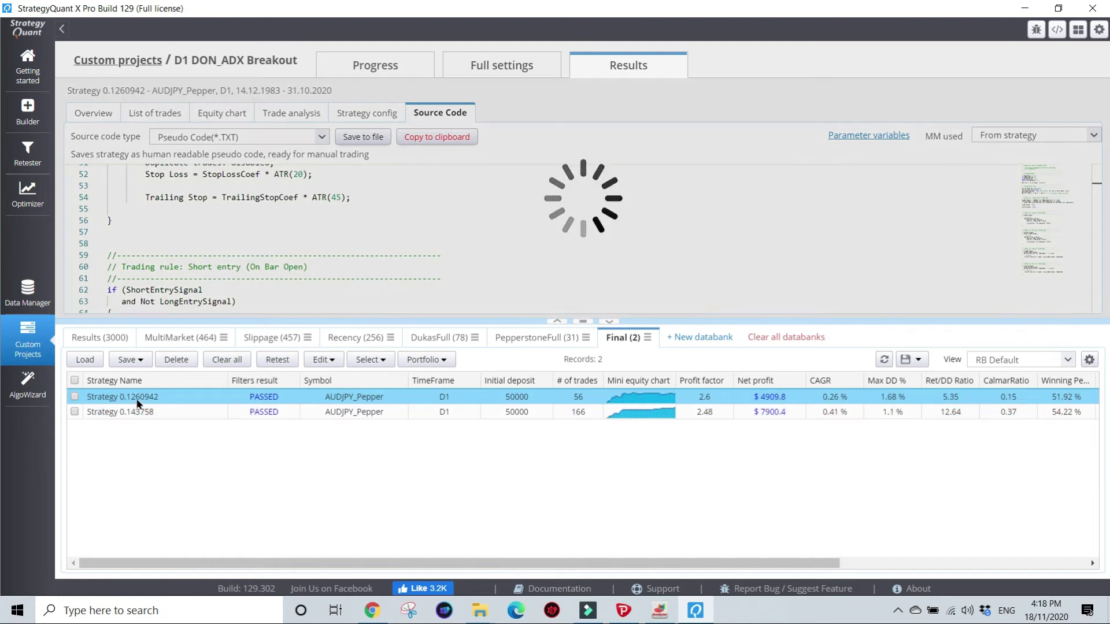
{"action": "left_click_drag", "start_coordinate": [582, 322], "coordinate": [577, 431]}
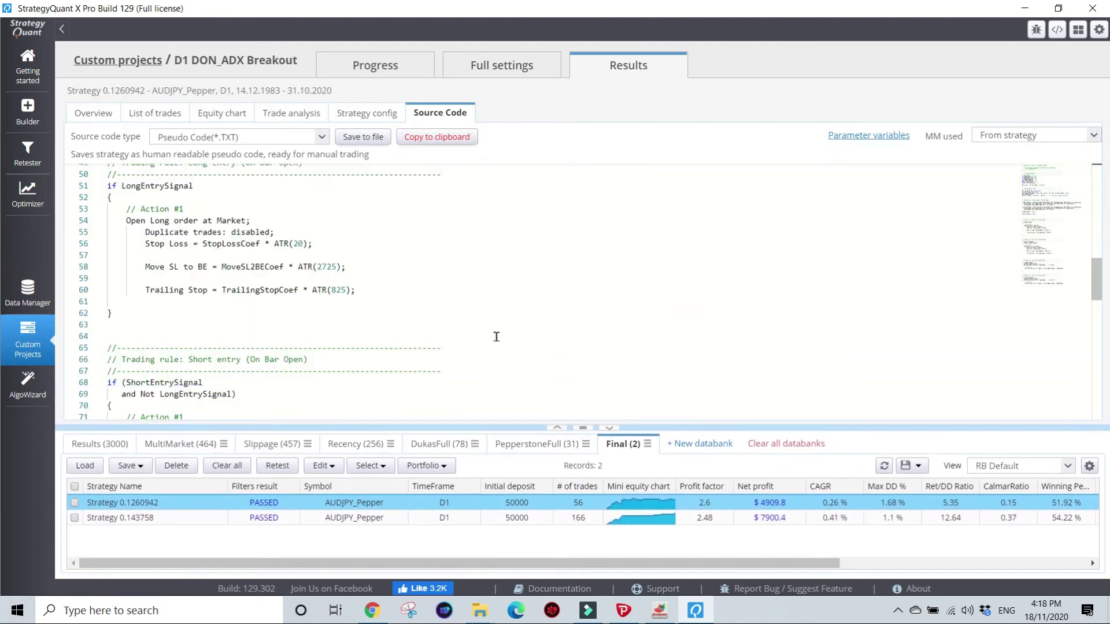
{"action": "scroll", "coordinate": [496, 336], "scroll_direction": "up", "scroll_amount": 13}
{"action": "scroll", "coordinate": [496, 336], "scroll_direction": "up", "scroll_amount": 4}
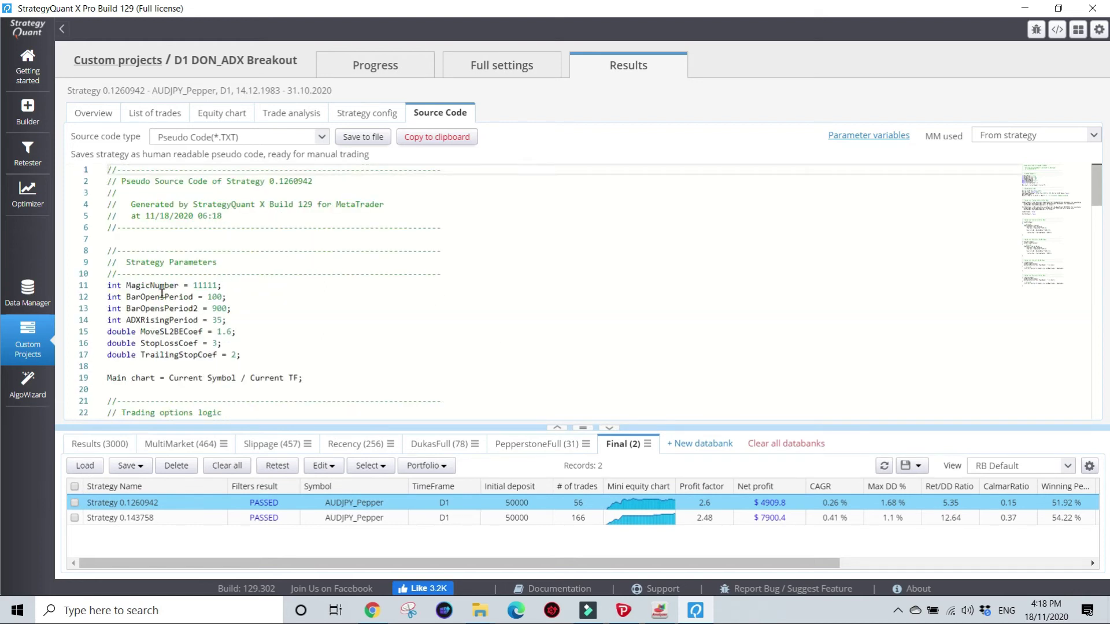
Examine the BarOpensPeriod, BarOpensPeriod2 and ADXRisingPeriod parameters of Strategy 0.1260942, ending with all three lines highlighted
{"action": "left_click_drag", "start_coordinate": [123, 298], "coordinate": [227, 297]}
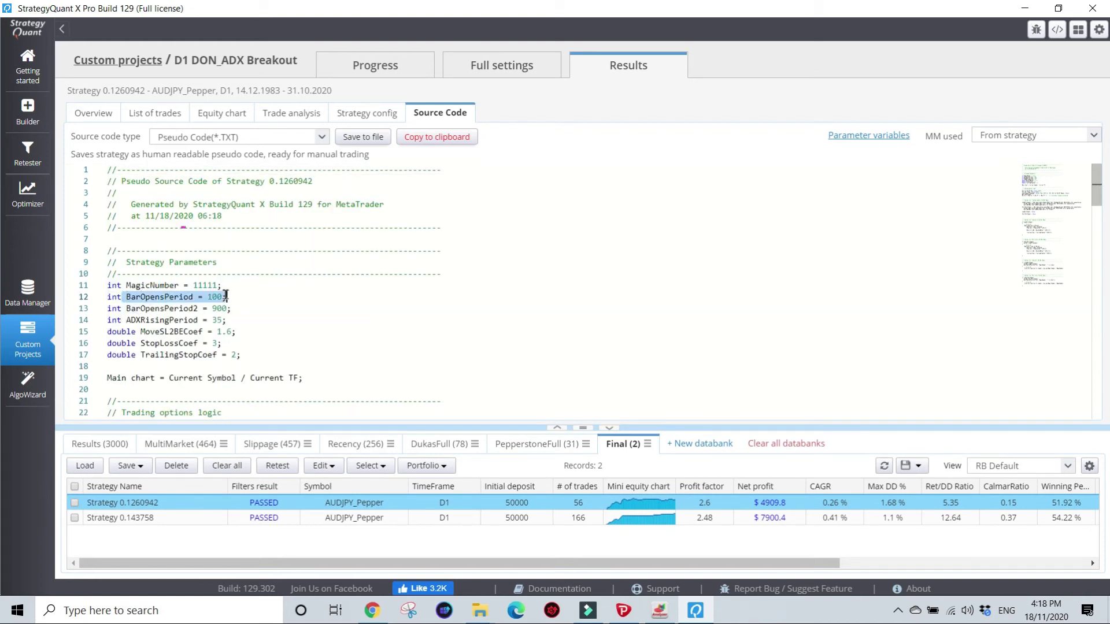
{"action": "left_click_drag", "start_coordinate": [127, 309], "coordinate": [227, 309]}
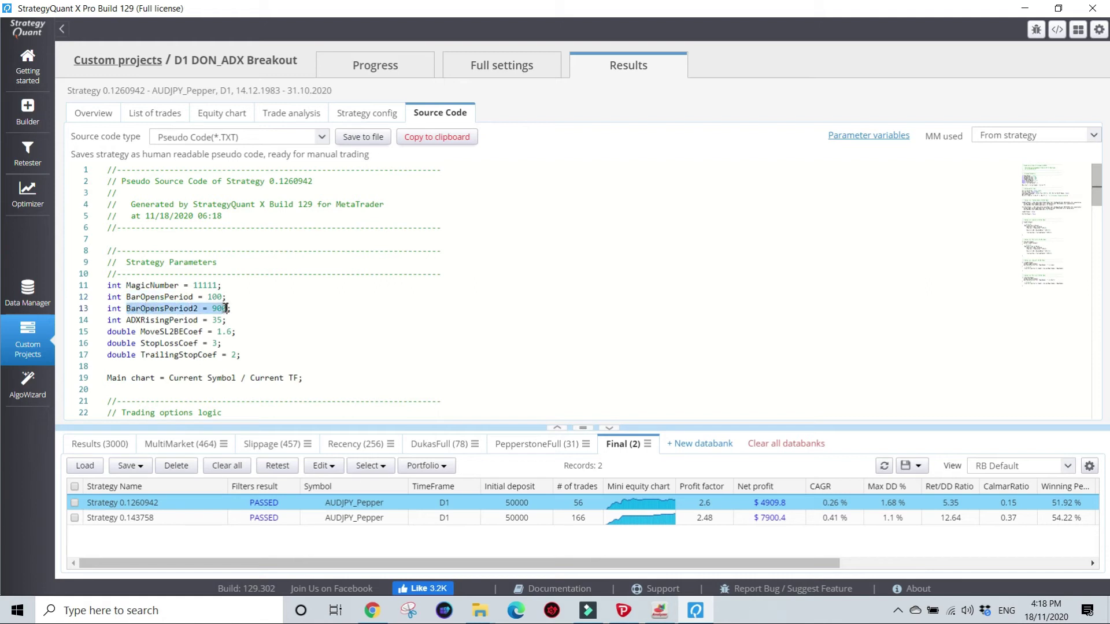
{"action": "left_click_drag", "start_coordinate": [129, 322], "coordinate": [228, 321]}
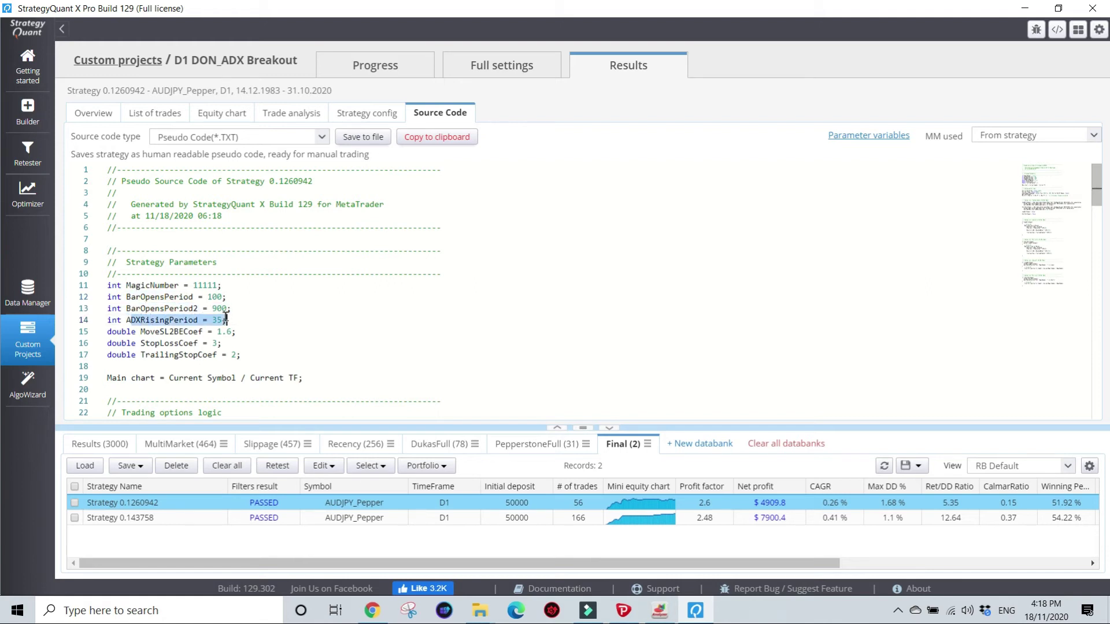
{"action": "left_click", "coordinate": [352, 328]}
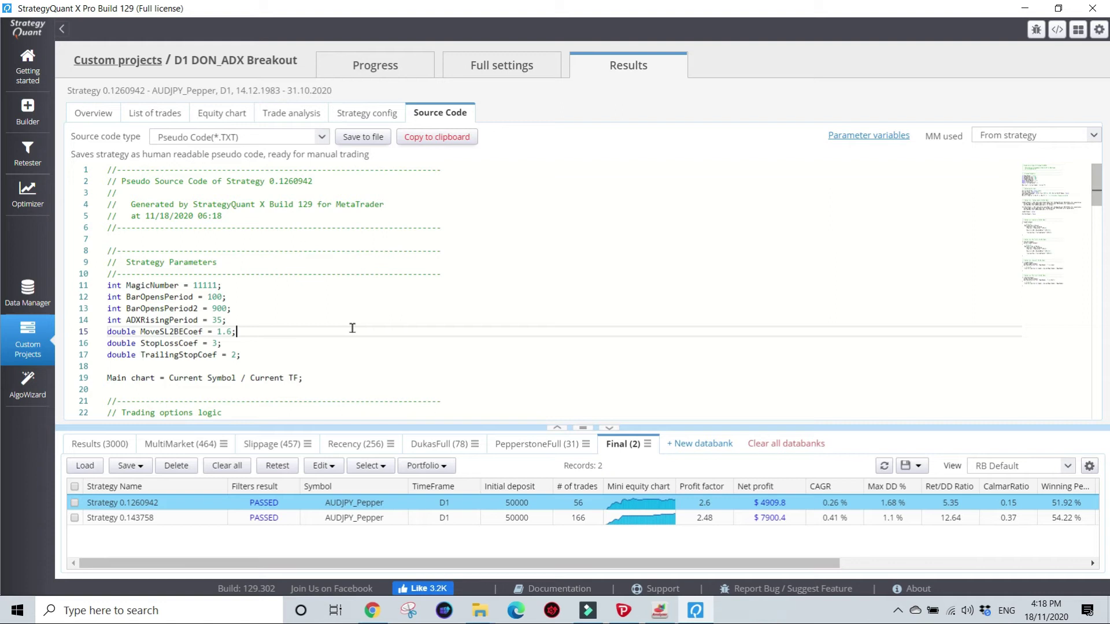
{"action": "left_click_drag", "start_coordinate": [126, 298], "coordinate": [236, 326]}
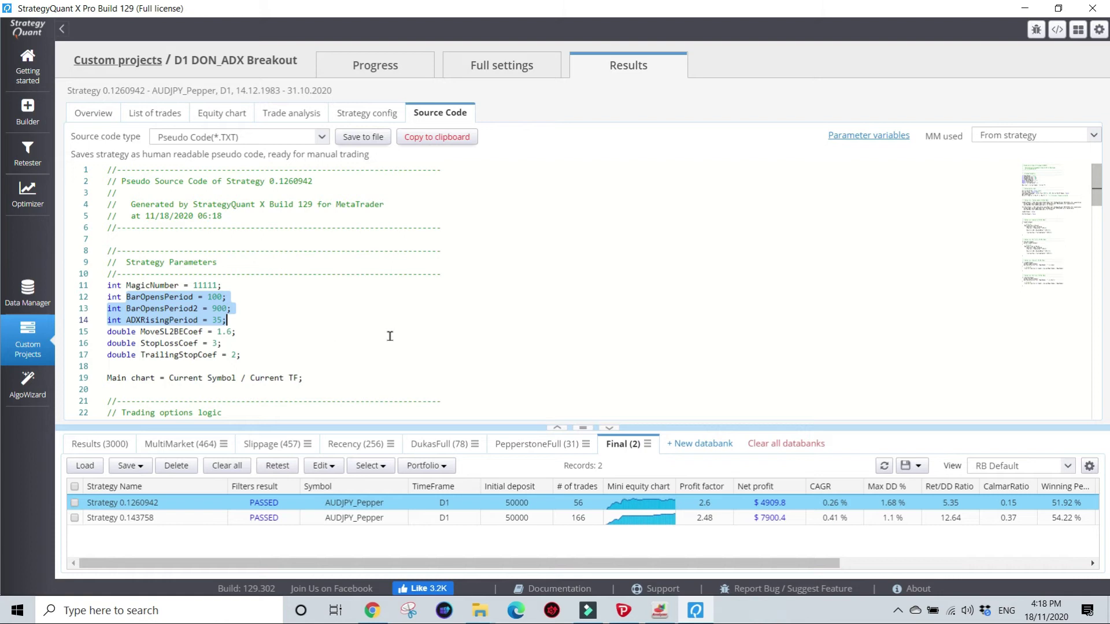
Review Strategy 0.1260942's remaining pseudo code: stop coefficients, trading options, entry signals, and the long and short entry and exit rules
{"action": "scroll", "coordinate": [389, 336], "scroll_direction": "down", "scroll_amount": 3}
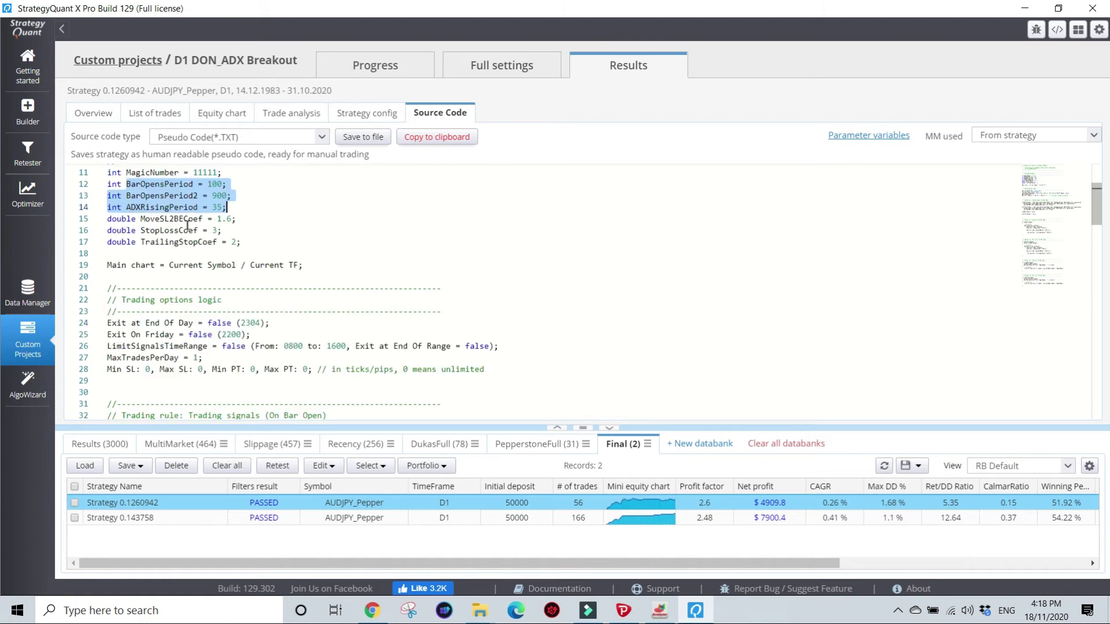
{"action": "scroll", "coordinate": [318, 254], "scroll_direction": "down", "scroll_amount": 3}
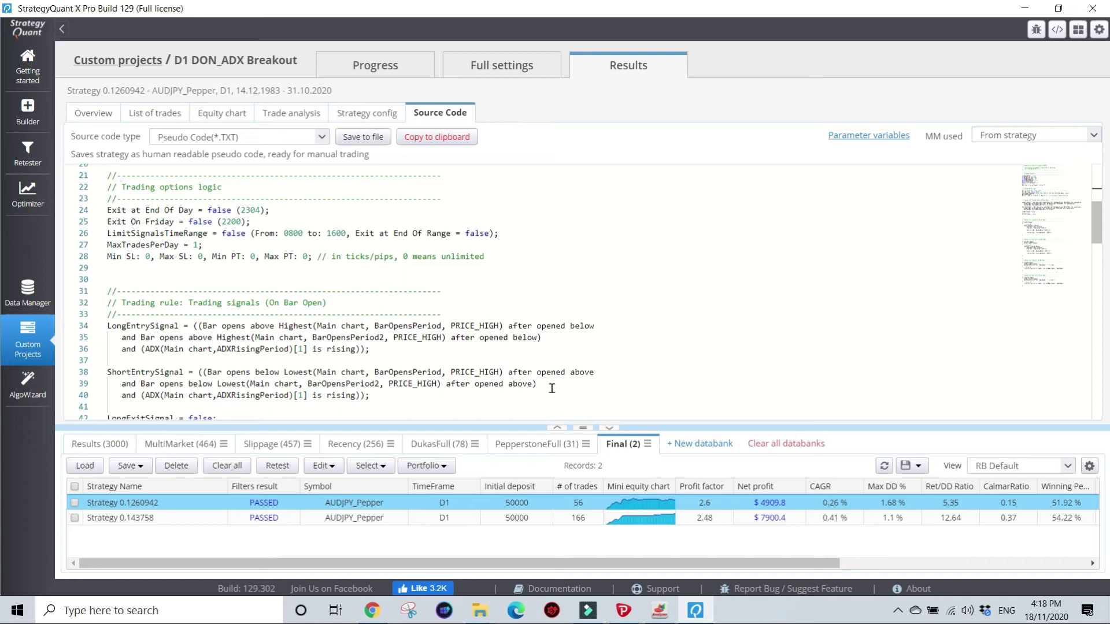
{"action": "scroll", "coordinate": [552, 388], "scroll_direction": "down", "scroll_amount": 3}
{"action": "scroll", "coordinate": [552, 384], "scroll_direction": "down", "scroll_amount": 3}
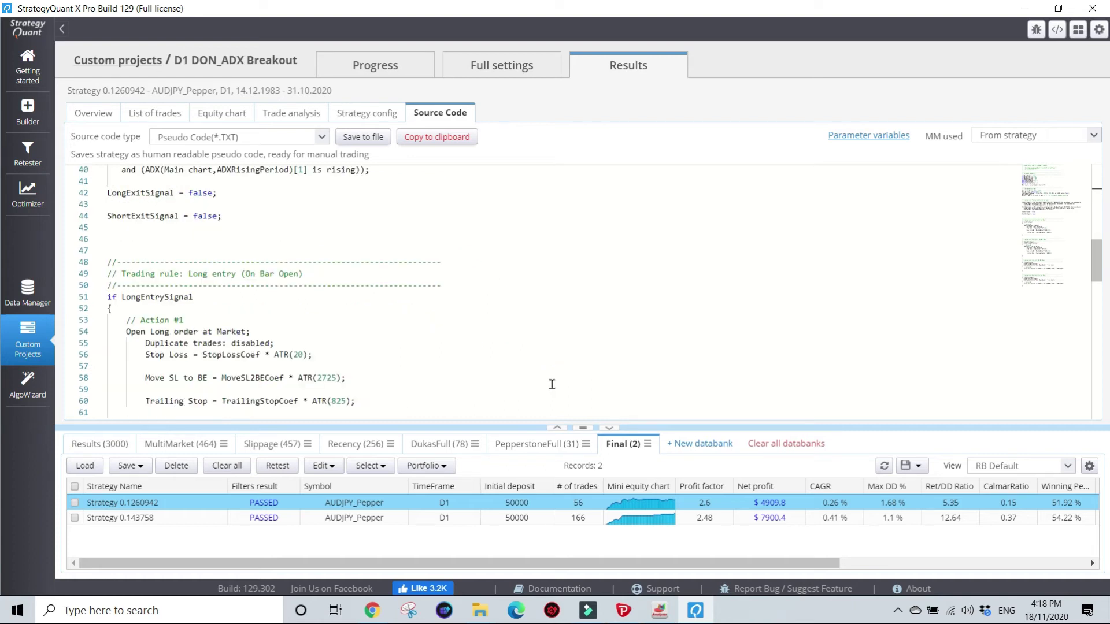
{"action": "scroll", "coordinate": [552, 384], "scroll_direction": "down", "scroll_amount": 3}
{"action": "scroll", "coordinate": [552, 385], "scroll_direction": "down", "scroll_amount": 3}
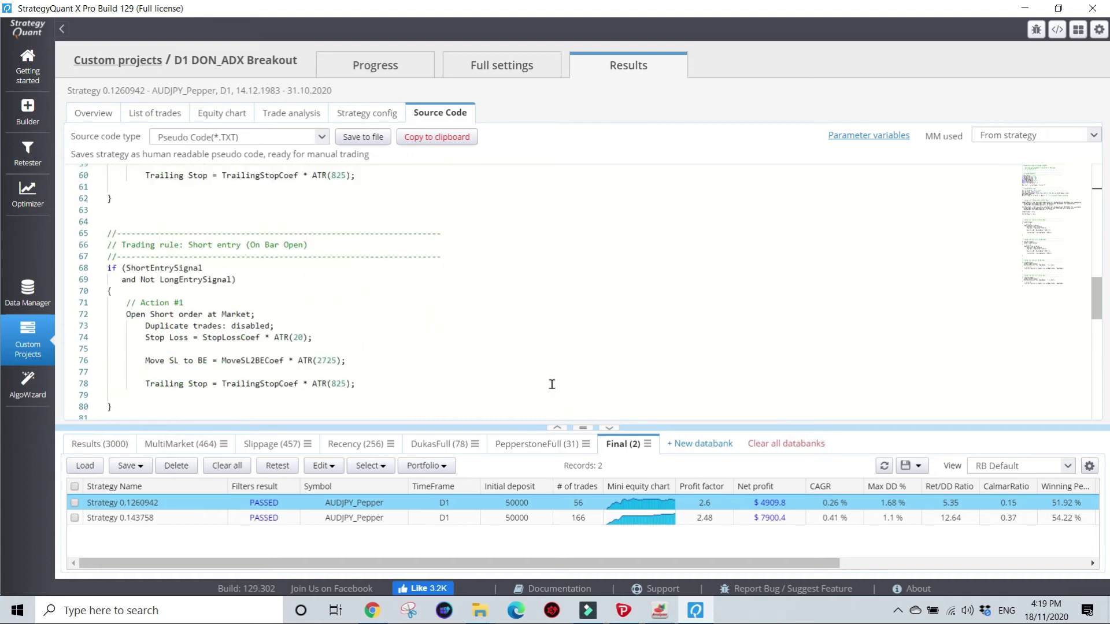
{"action": "scroll", "coordinate": [552, 385], "scroll_direction": "down", "scroll_amount": 3}
{"action": "scroll", "coordinate": [552, 384], "scroll_direction": "down", "scroll_amount": 3}
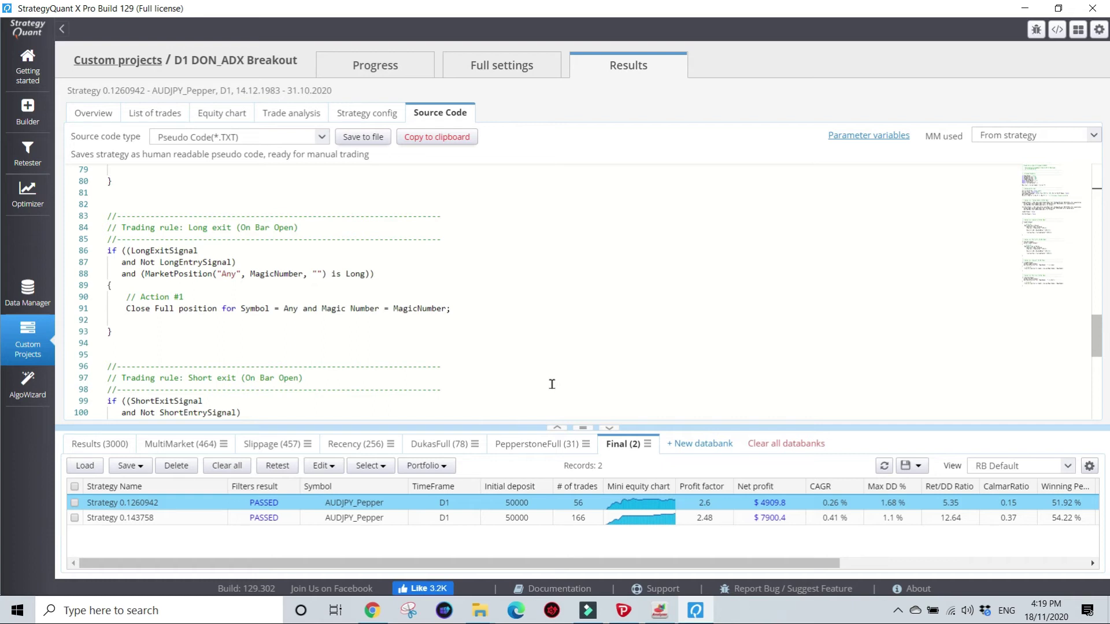
Return to the custom projects list and rename the D1 DON_ADX Breakout project to D1 DON_ADX Breakout AUDJPY
{"action": "left_click", "coordinate": [104, 62]}
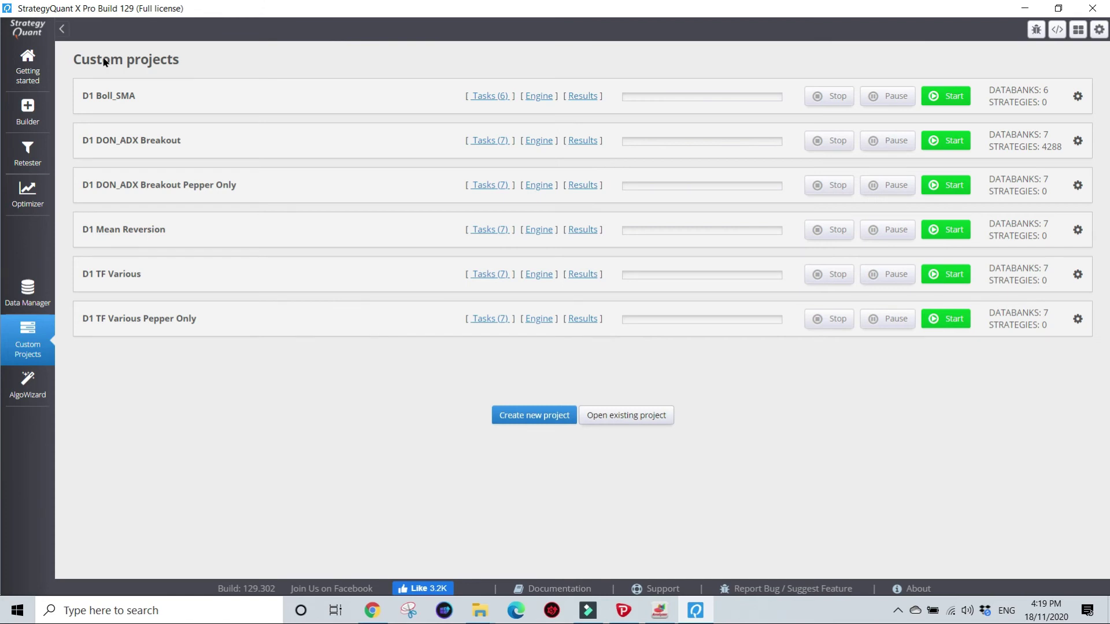
{"action": "left_click", "coordinate": [255, 141]}
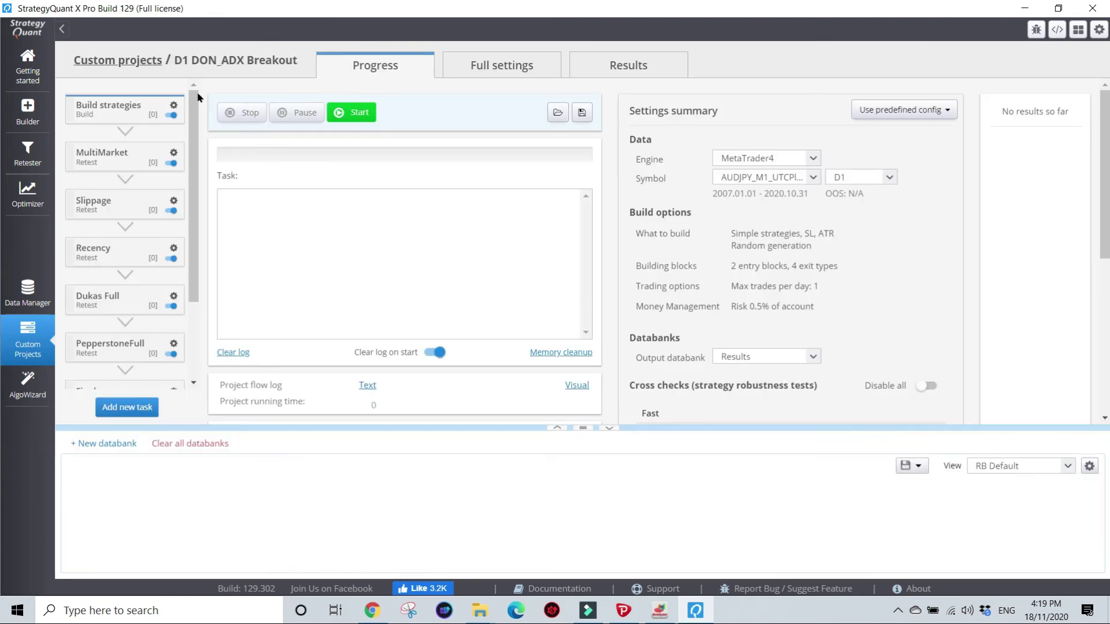
{"action": "left_click", "coordinate": [146, 62]}
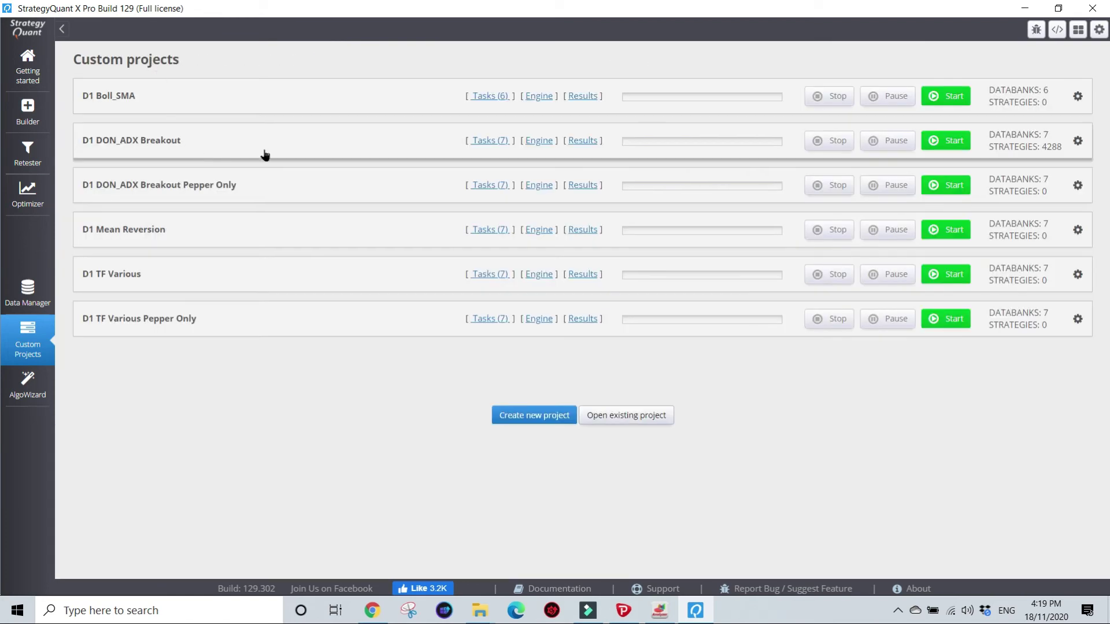
{"action": "left_click", "coordinate": [1078, 141]}
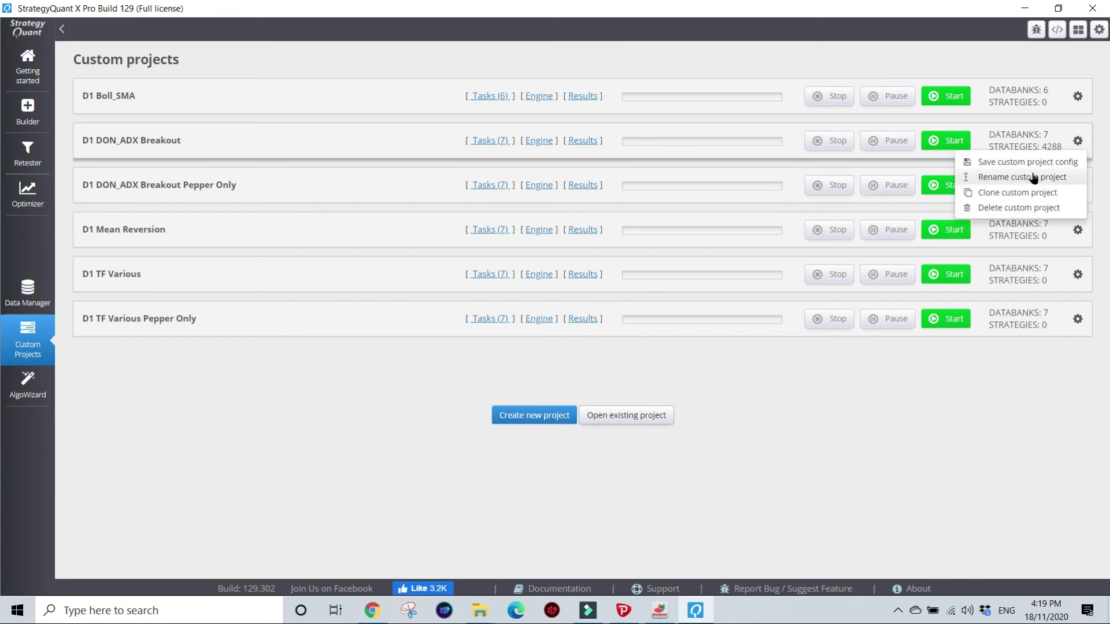
{"action": "left_click", "coordinate": [999, 179]}
{"action": "type", "text": "n"}
{"action": "key", "text": "BackSpace"}
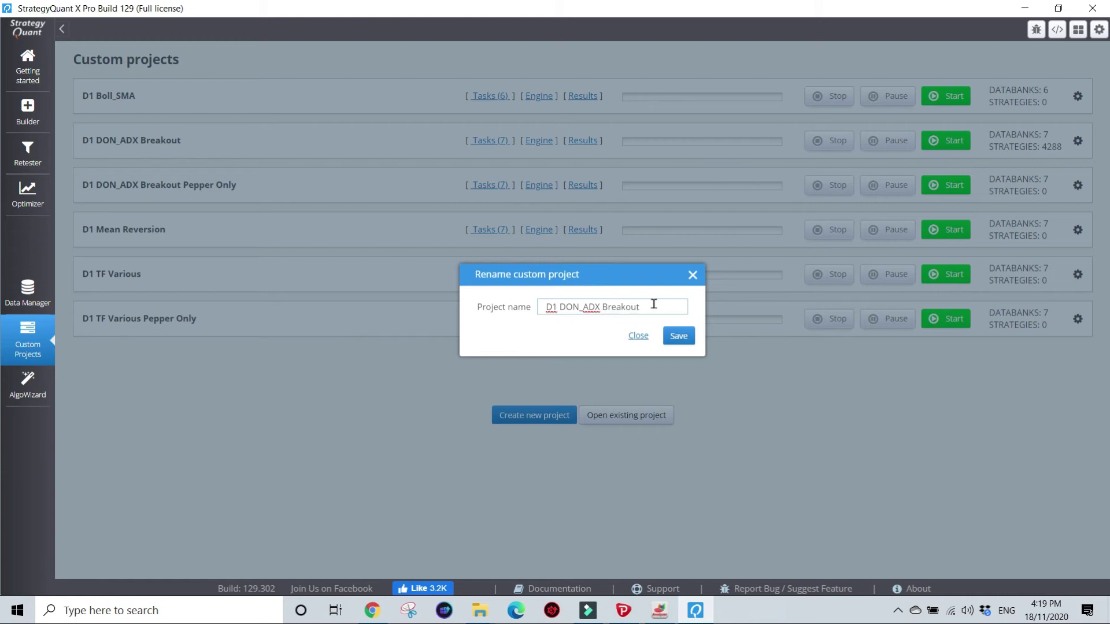
{"action": "type", "text": "AUDJPOY"}
{"action": "key", "text": "shift+Left"}
{"action": "key", "text": "BackSpace"}
{"action": "key", "text": "BackSpace"}
{"action": "type", "text": "Y"}
{"action": "left_click", "coordinate": [687, 339]}
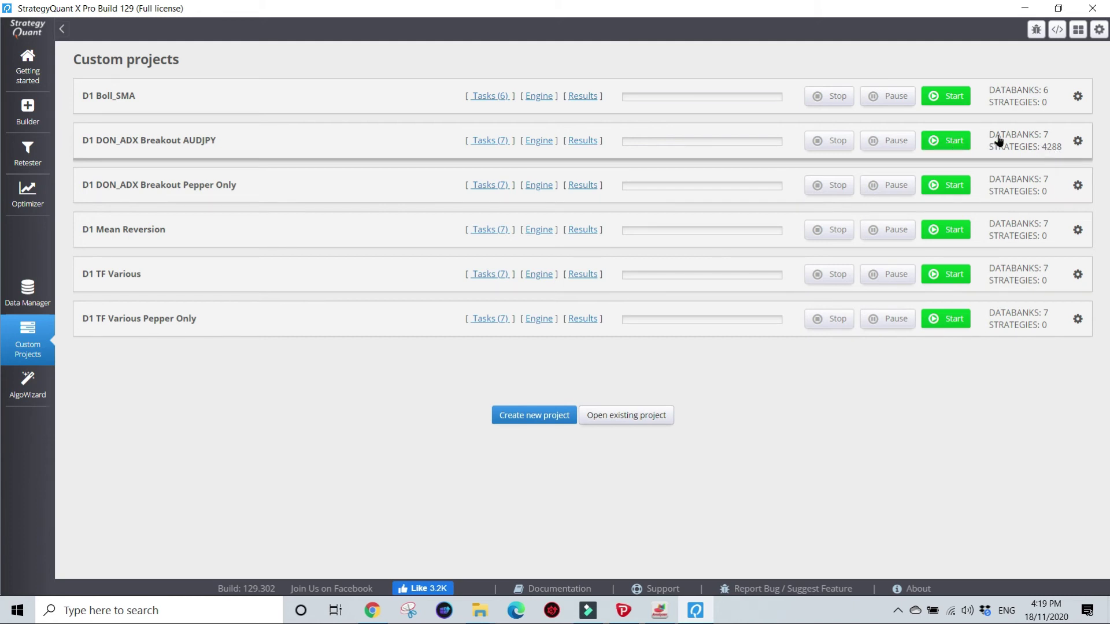
Open the D1 DON_ADX Breakout AUDJPY project and compare its Results databank with its Final databank
{"action": "left_click", "coordinate": [421, 150]}
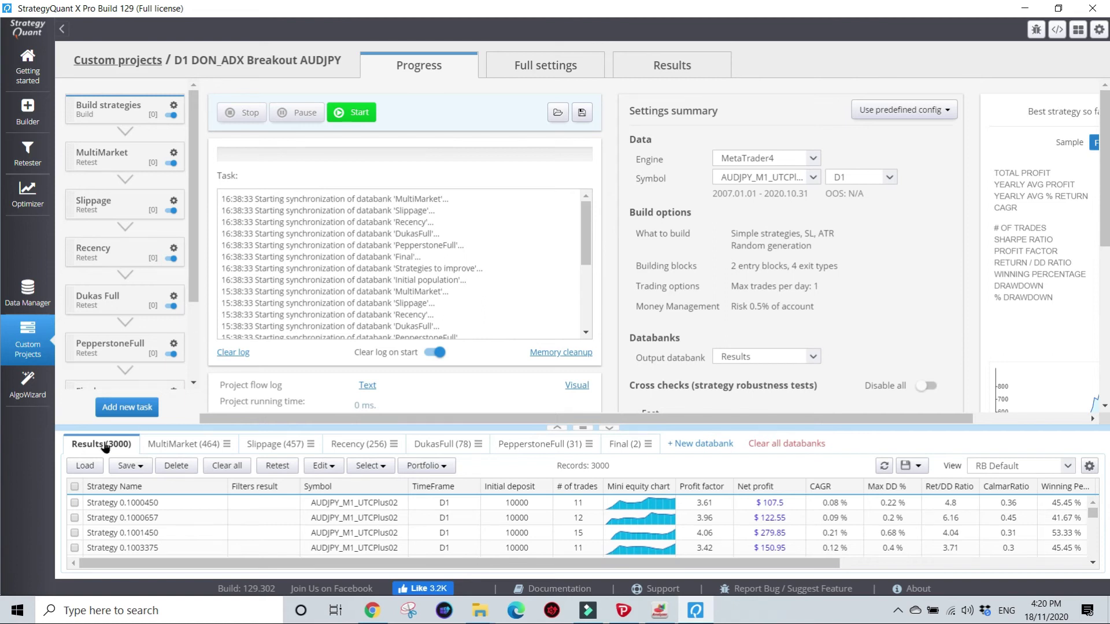
{"action": "left_click", "coordinate": [629, 444]}
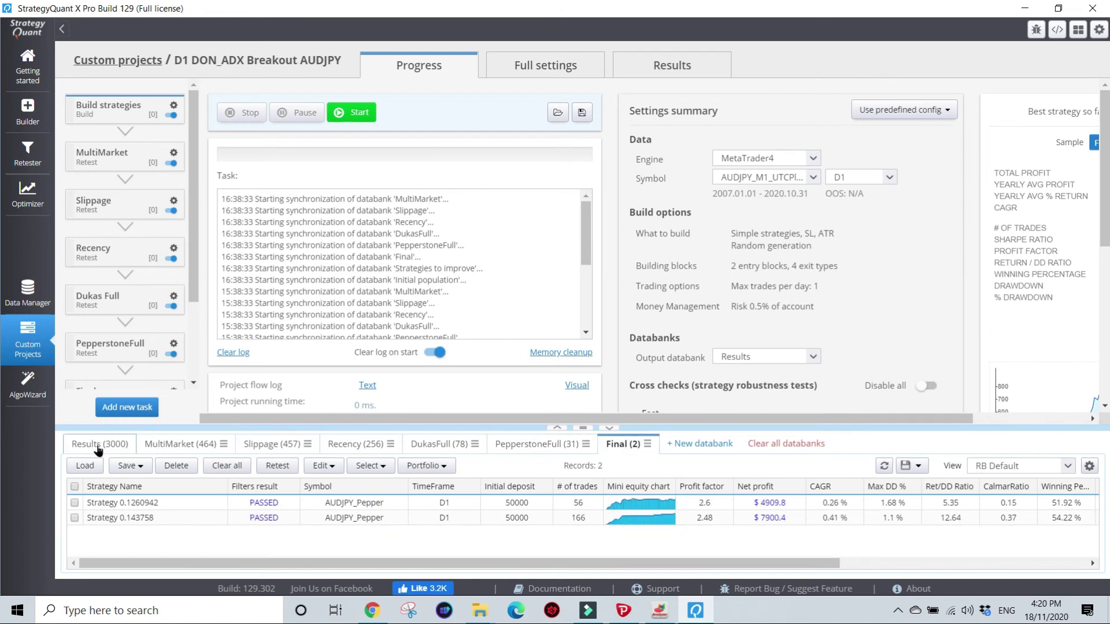
{"action": "left_click", "coordinate": [99, 449]}
{"action": "left_click", "coordinate": [626, 449]}
Clone the D1 DON_ADX Breakout AUDJPY project from the custom projects list
{"action": "left_click", "coordinate": [117, 61]}
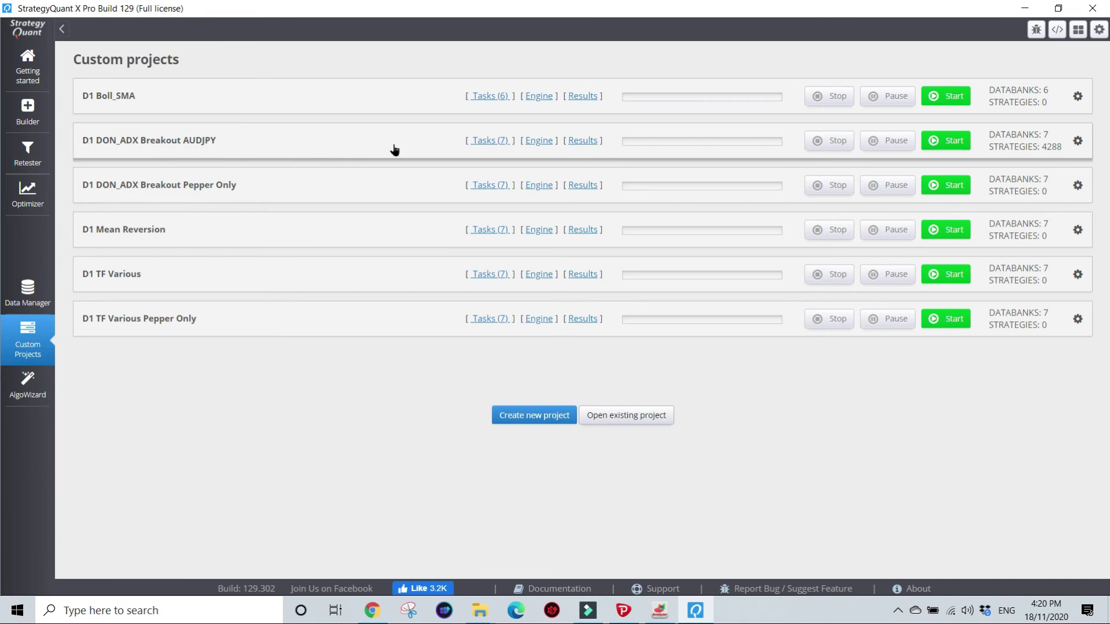
{"action": "left_click", "coordinate": [1078, 141]}
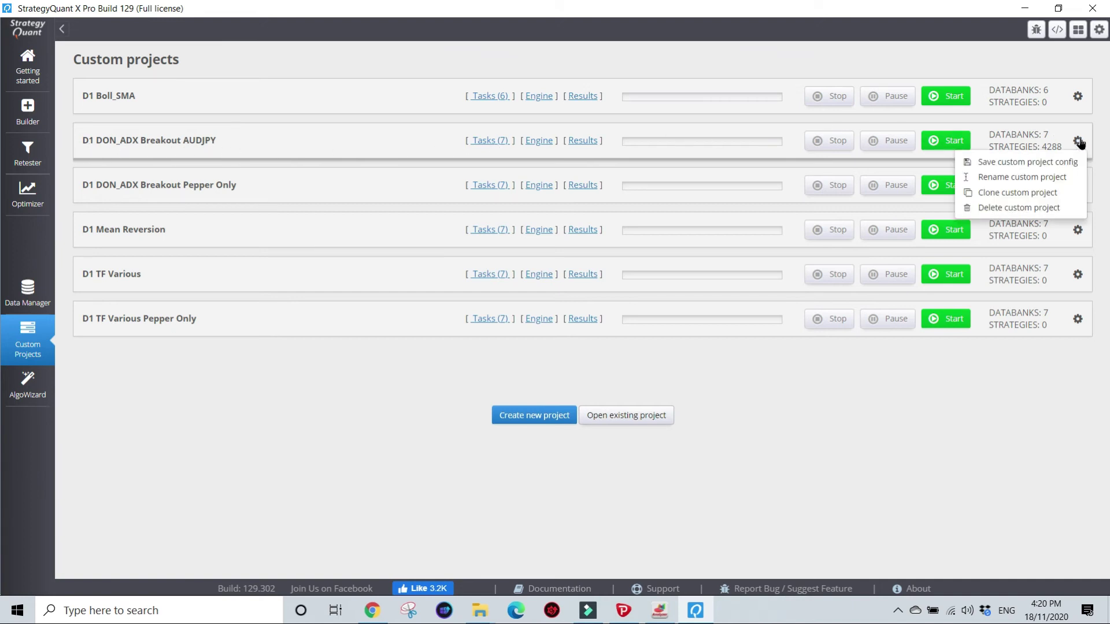
{"action": "left_click", "coordinate": [1043, 193]}
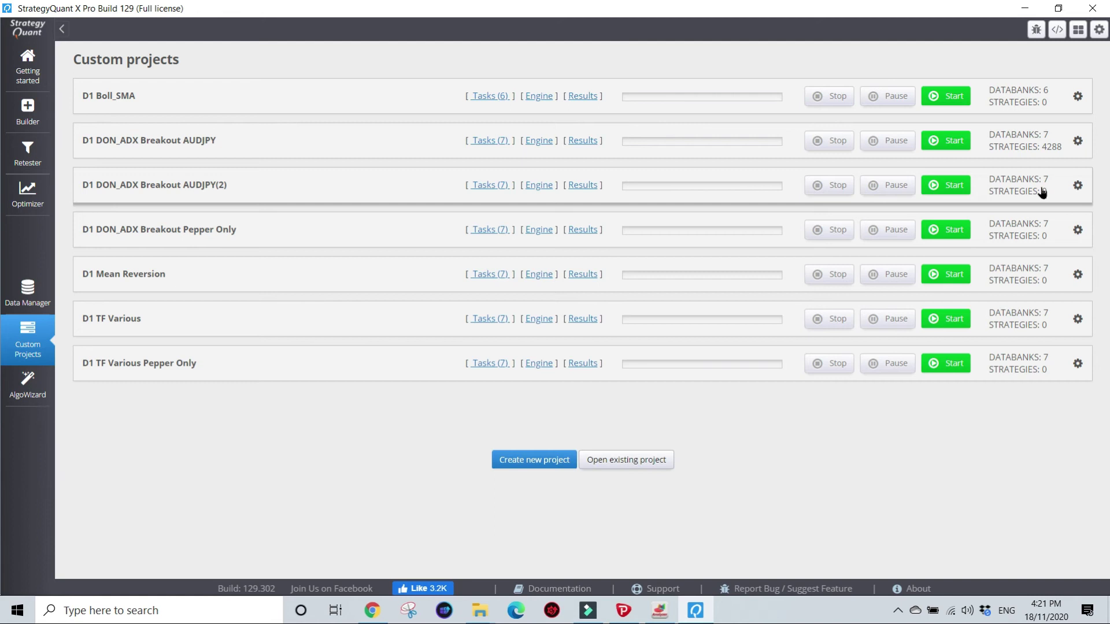
Inspect the cloned D1 DON_ADX Breakout AUDJPY(2) project's task sequence and return to the custom projects list
{"action": "left_click", "coordinate": [1078, 141]}
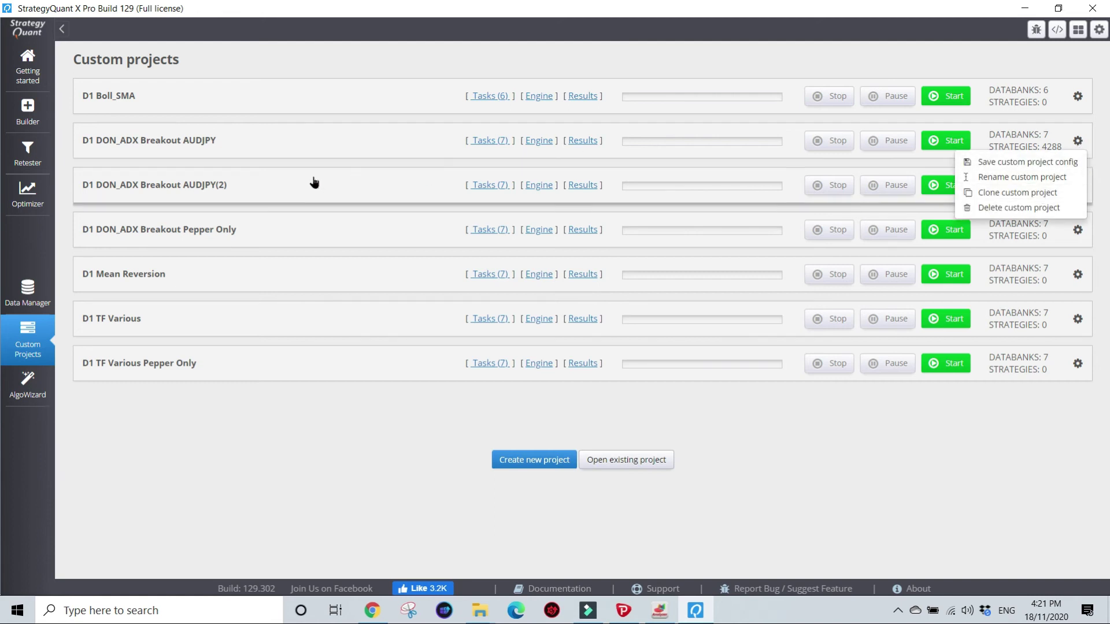
{"action": "left_click", "coordinate": [273, 185]}
{"action": "left_click", "coordinate": [273, 185]}
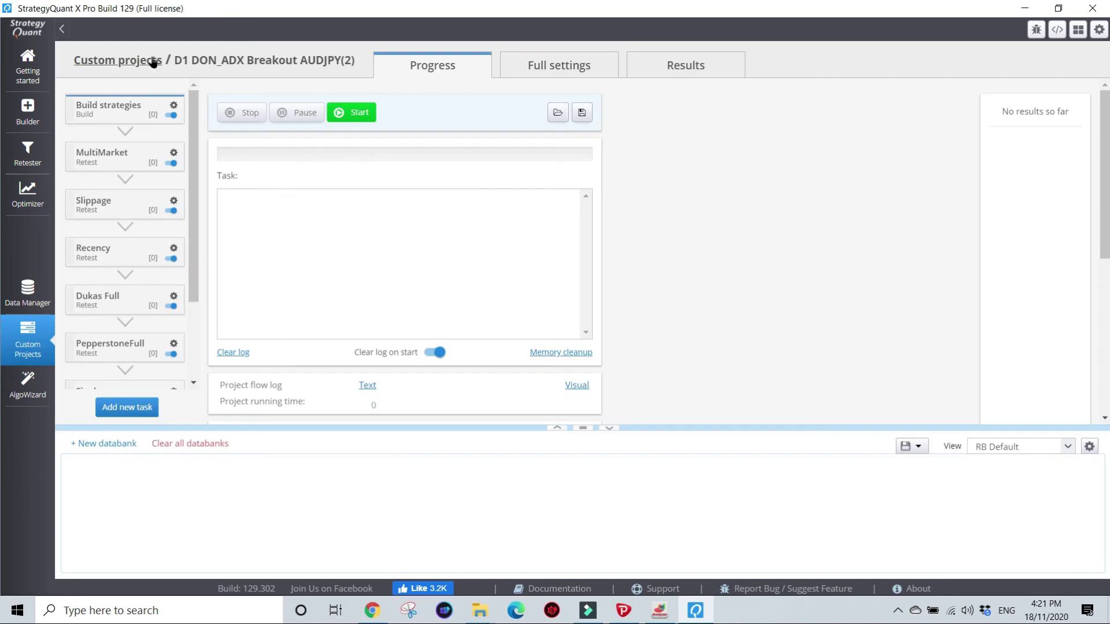
{"action": "left_click", "coordinate": [118, 60]}
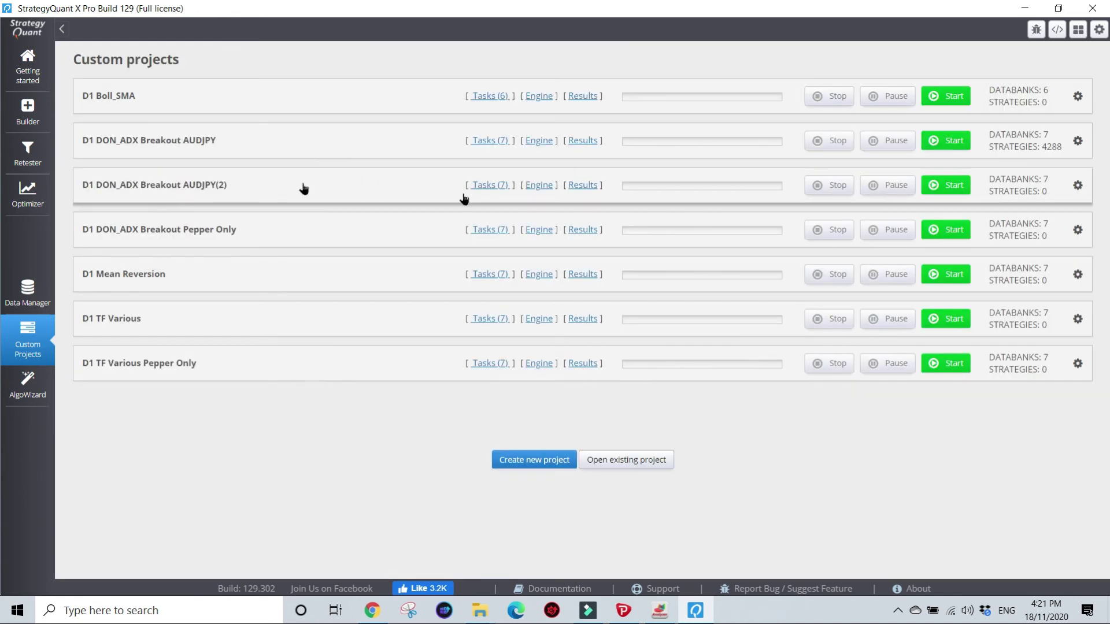
Rename the cloned project D1 DON_ADX Breakout AUDJPY(2) to D1 DON_ADX Breakout AUDNZD
{"action": "left_click", "coordinate": [1079, 187]}
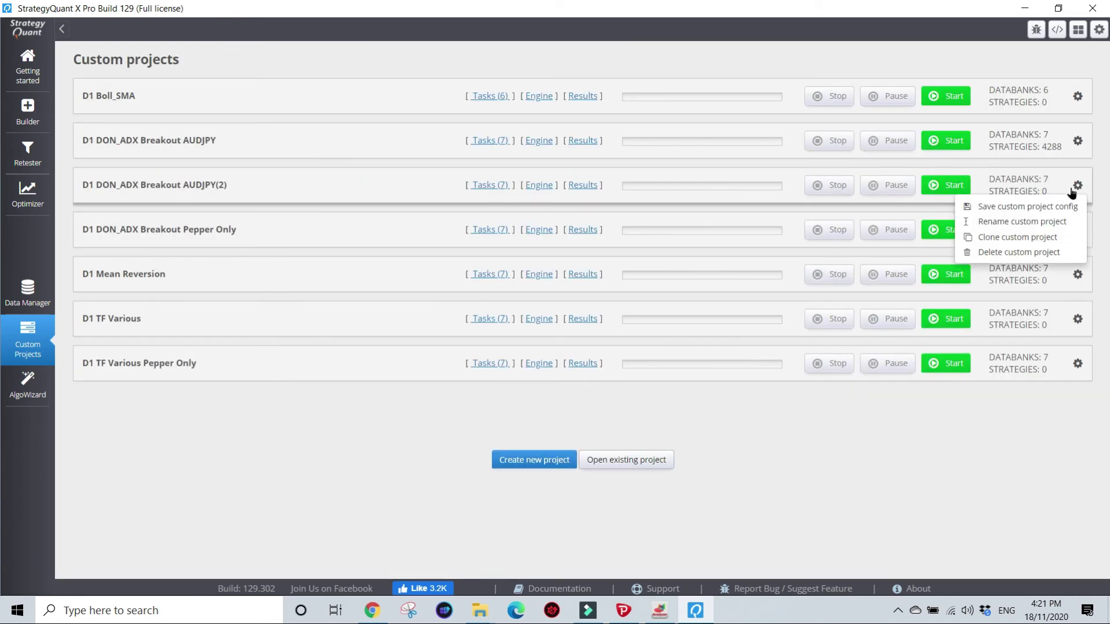
{"action": "left_click", "coordinate": [1048, 221]}
{"action": "left_click_drag", "start_coordinate": [662, 307], "coordinate": [686, 307]}
{"action": "type", "text": "NZD"}
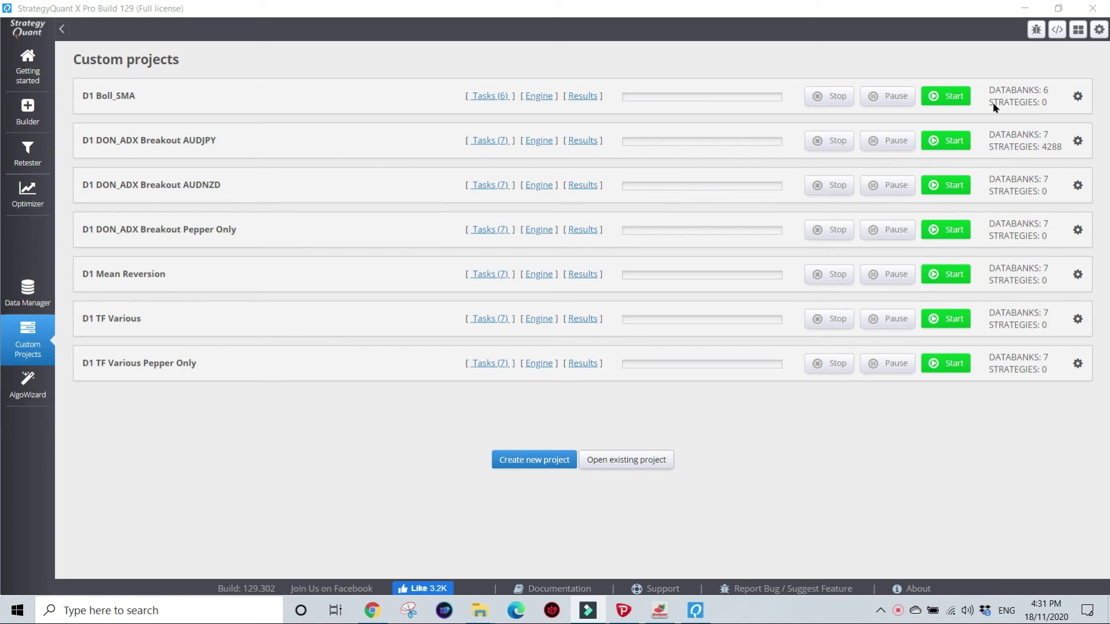
Look over the D1 DON_ADX Breakout AUDNZD project's task sequence and return to the custom projects list
{"action": "left_click", "coordinate": [241, 193]}
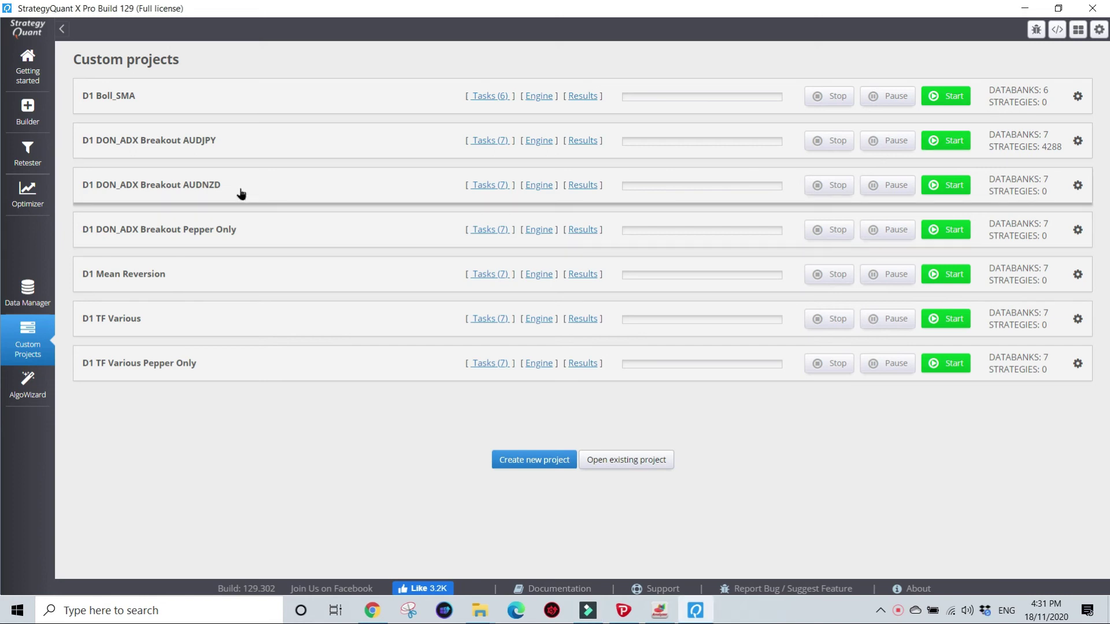
{"action": "left_click", "coordinate": [241, 193]}
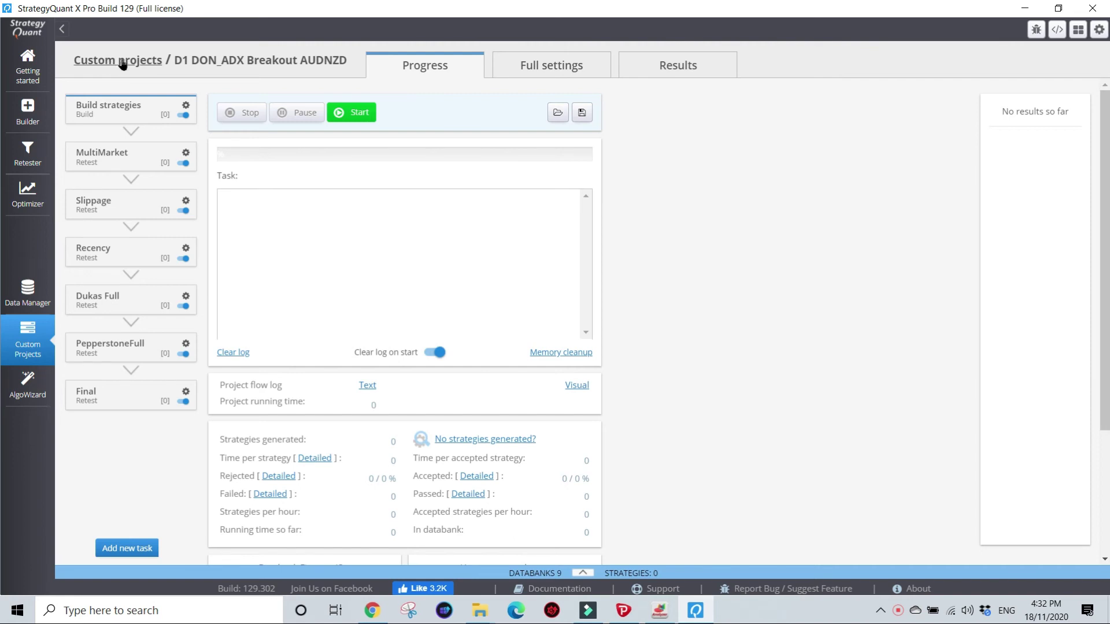
{"action": "left_click", "coordinate": [127, 64]}
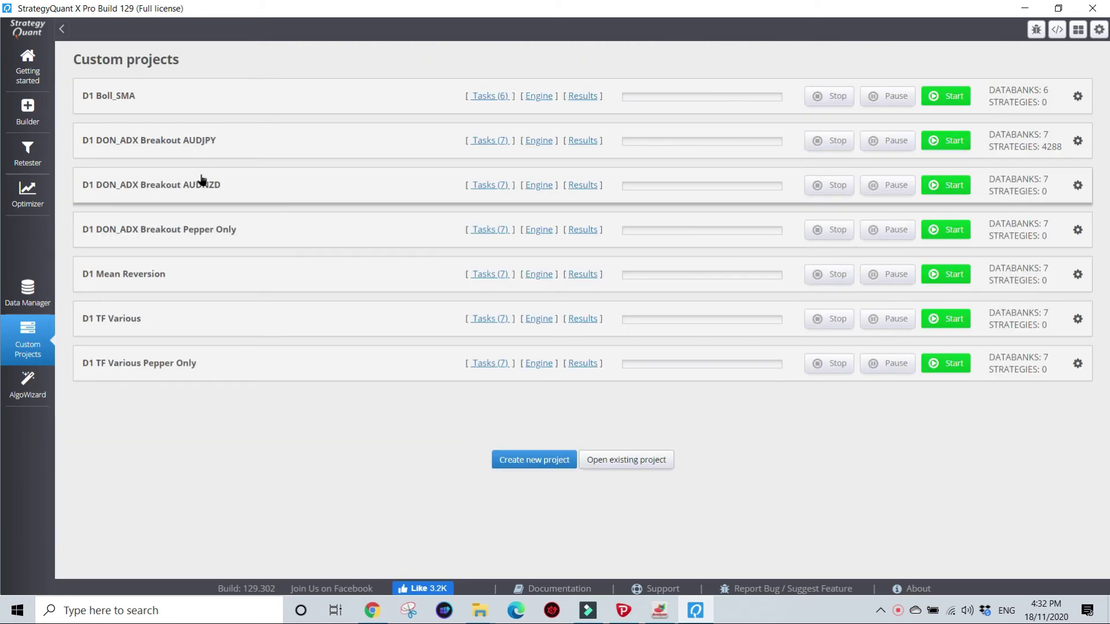
{"action": "left_click", "coordinate": [1077, 141]}
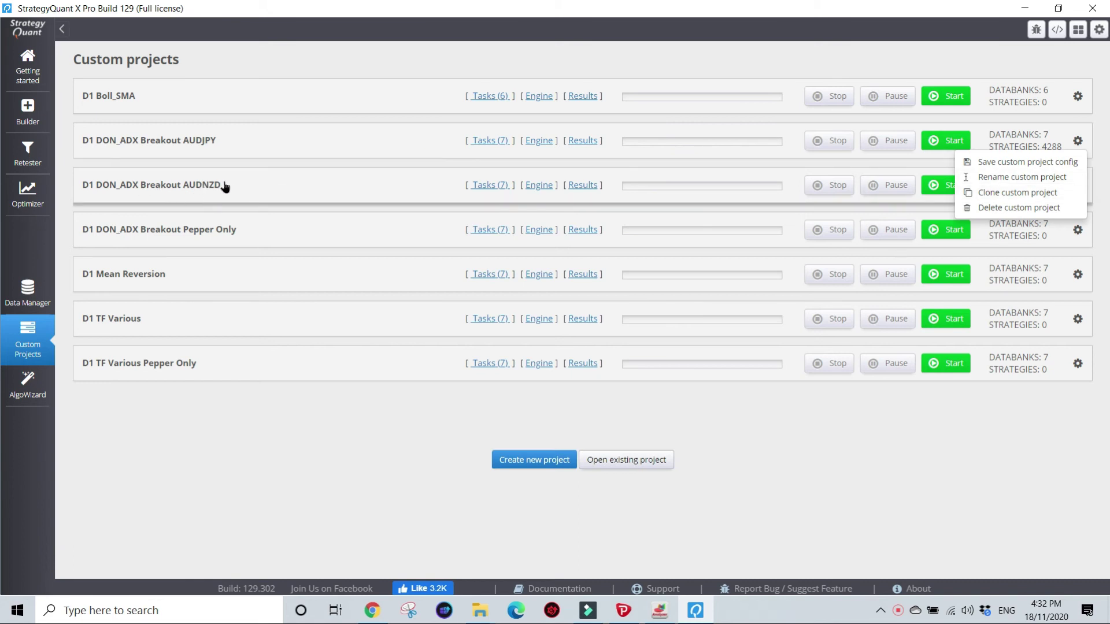
In the AUDNZD project's Build strategies data settings, choose the AUDNZD_M1_UTCPlus02 symbol and Selected timeframe only (fastest) precision
{"action": "double_click", "coordinate": [284, 193]}
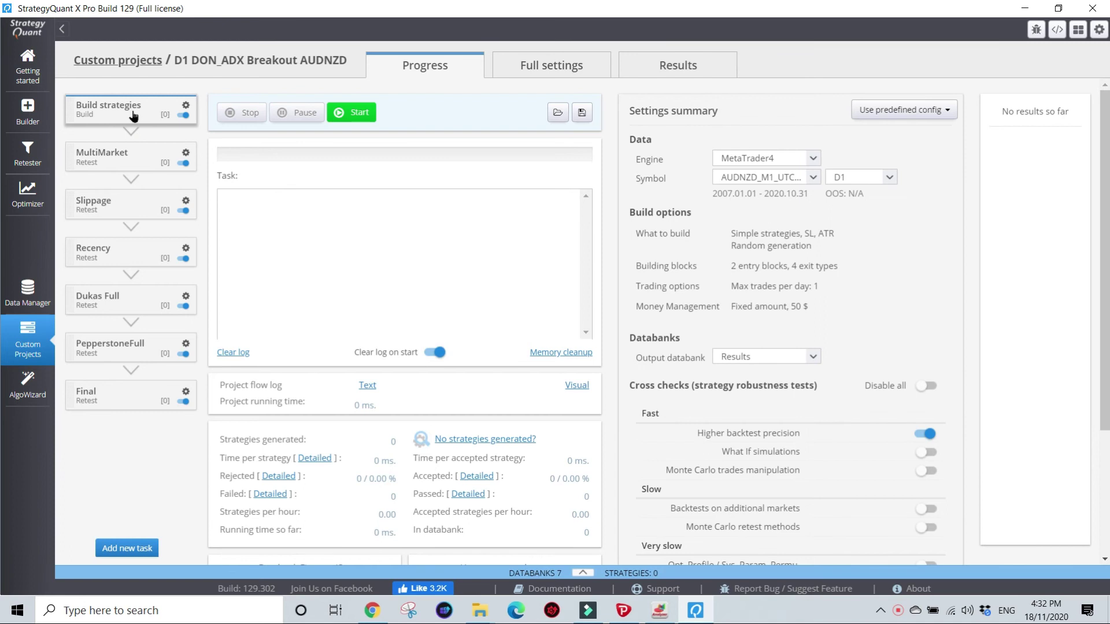
{"action": "left_click", "coordinate": [538, 65]}
{"action": "left_click", "coordinate": [305, 116]}
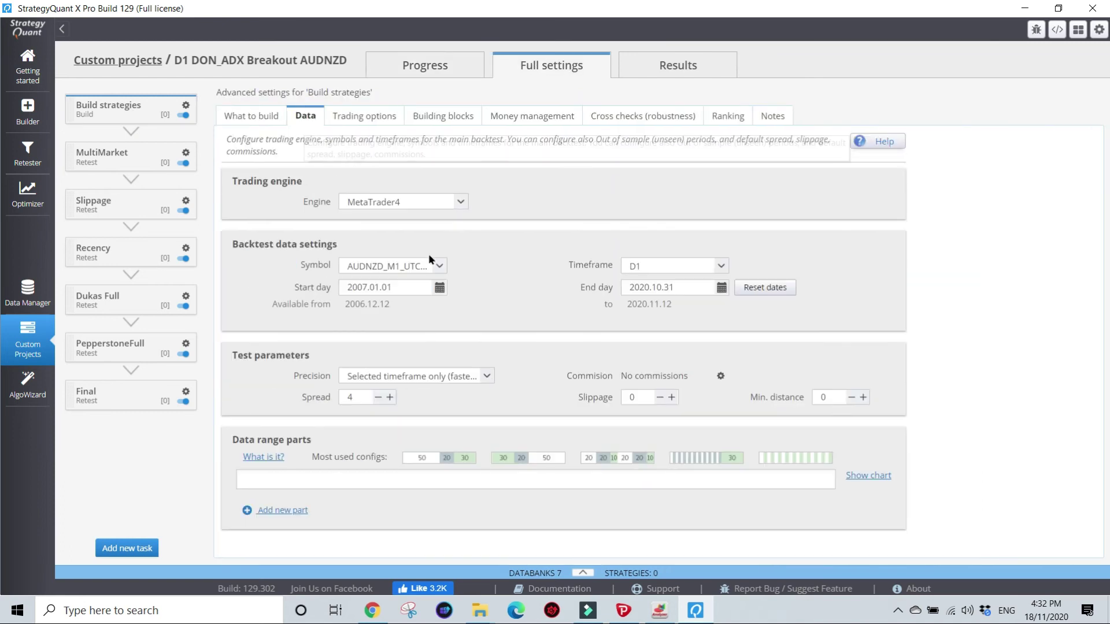
{"action": "left_click", "coordinate": [440, 267]}
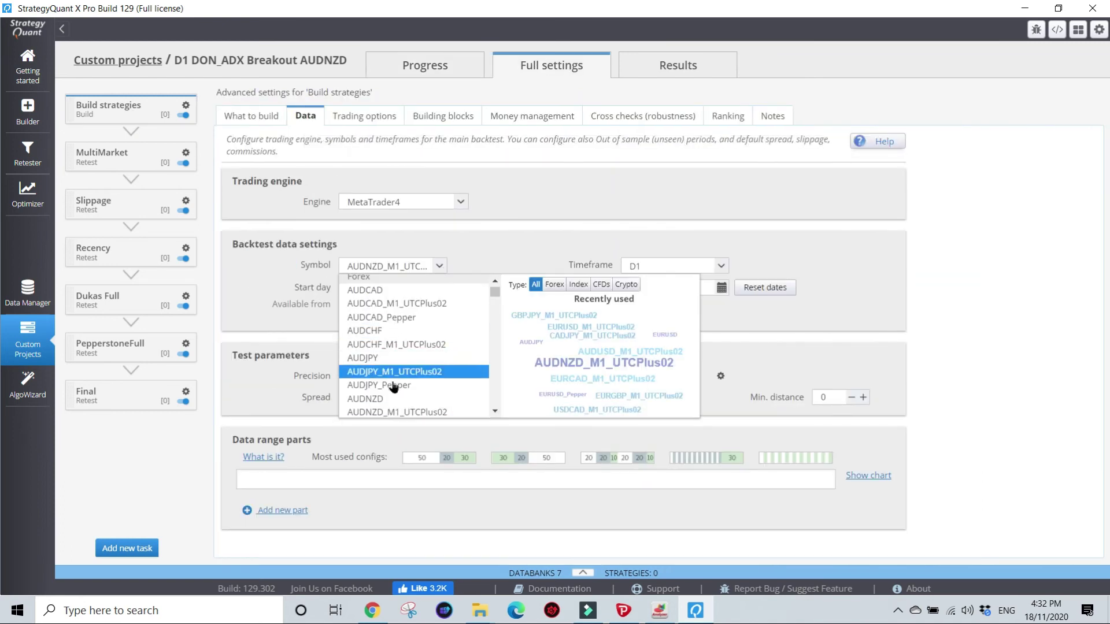
{"action": "left_click", "coordinate": [384, 413]}
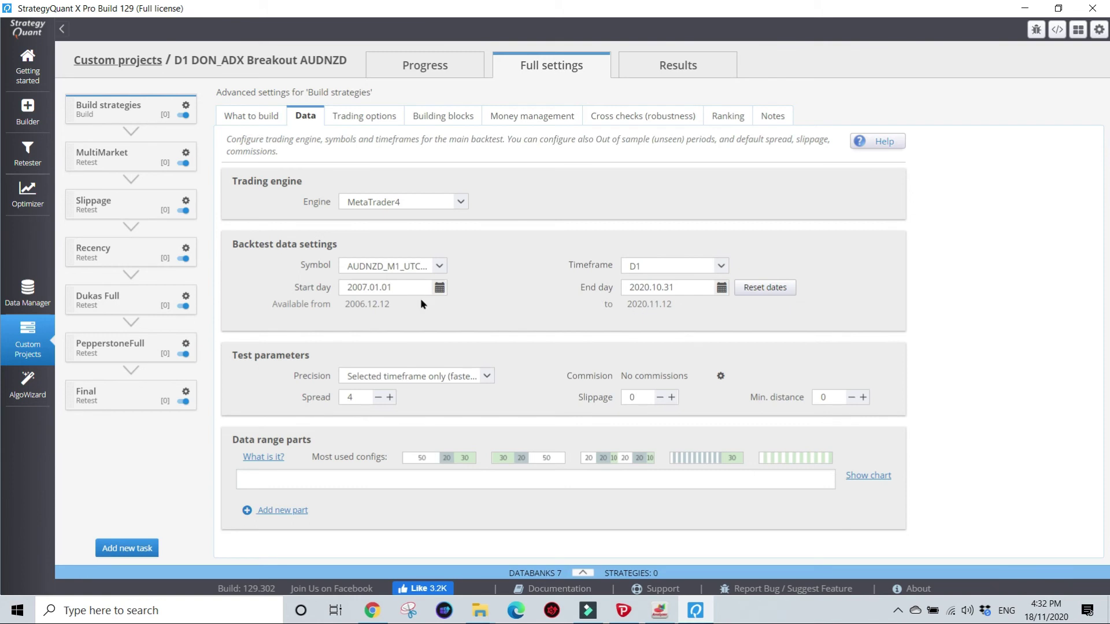
{"action": "left_click", "coordinate": [488, 375]}
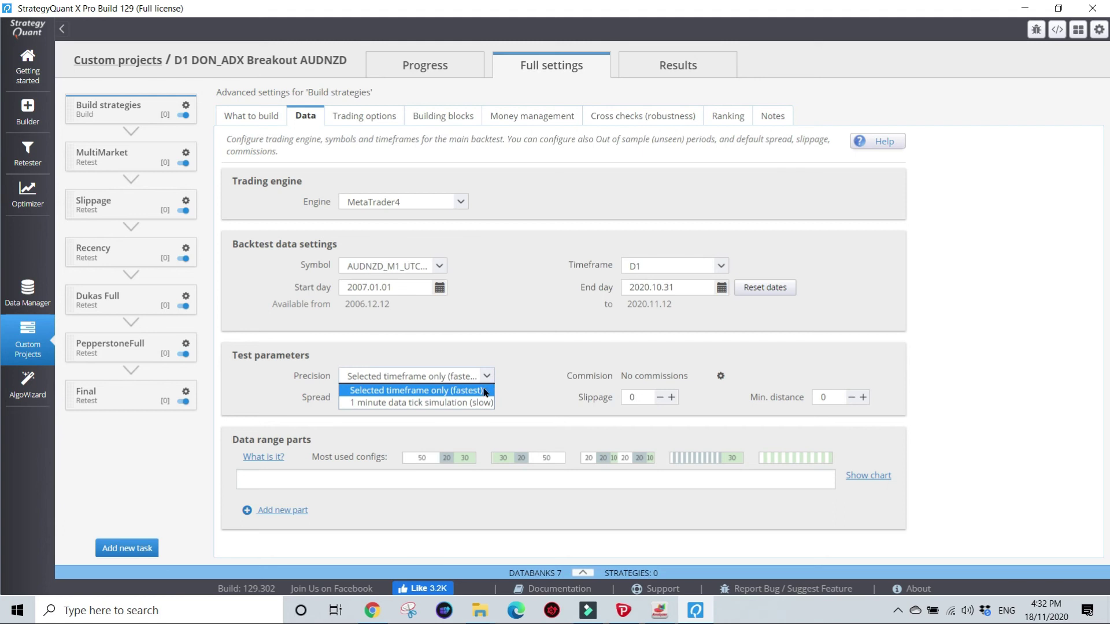
{"action": "left_click", "coordinate": [484, 392]}
Check the default spread of AUDNZD_M1_UTCPlus02 in the Data Manager against the build task's spread setting
{"action": "left_click", "coordinate": [368, 396]}
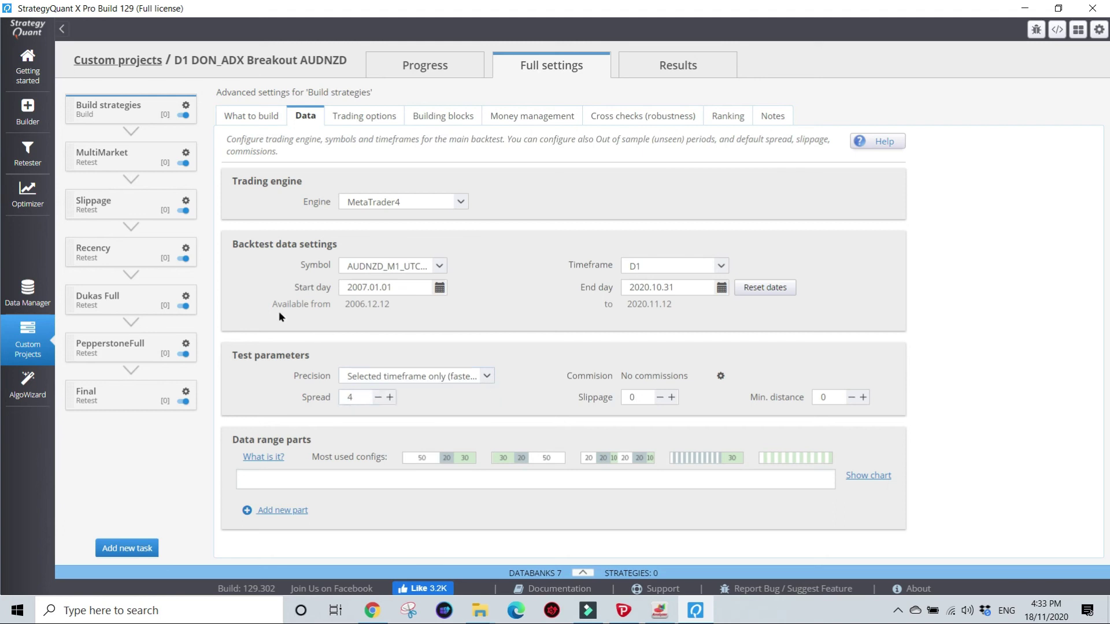
{"action": "left_click", "coordinate": [26, 293]}
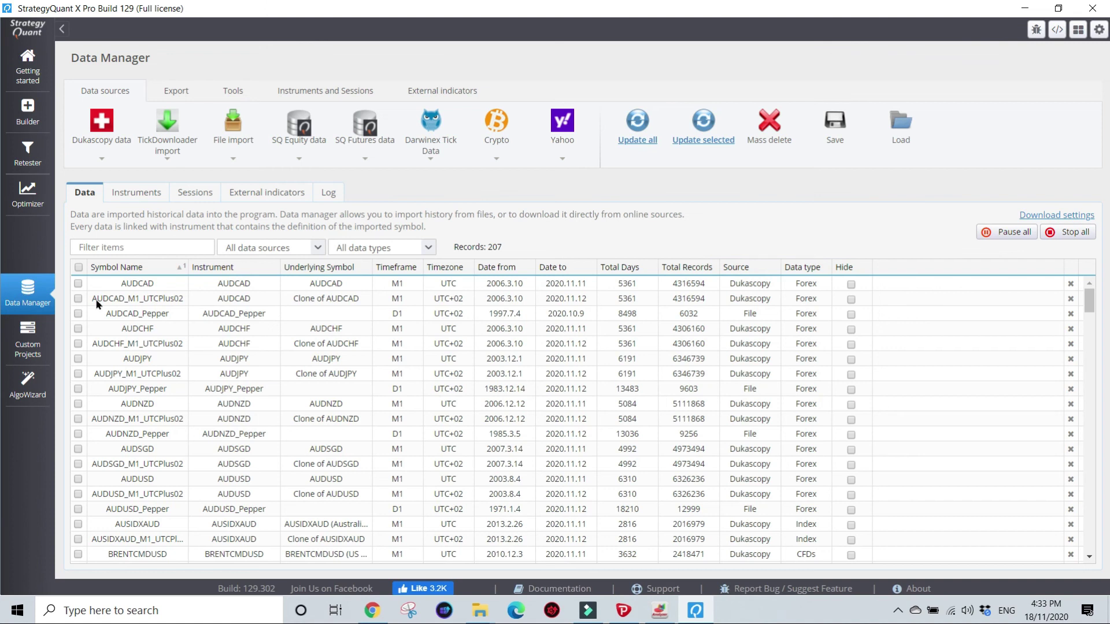
{"action": "double_click", "coordinate": [133, 419]}
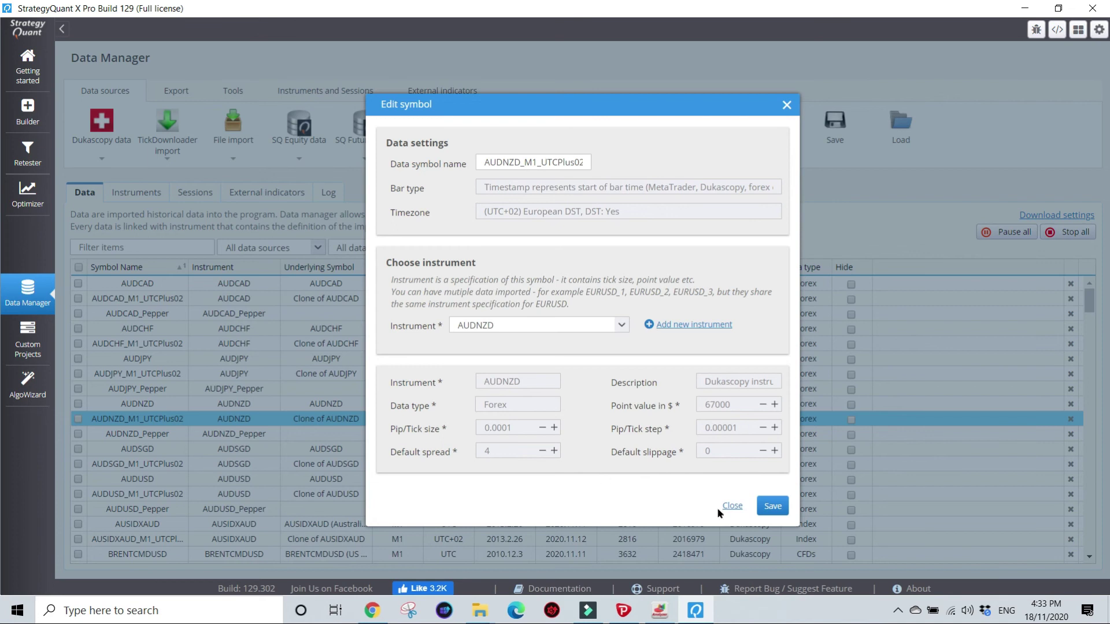
{"action": "left_click", "coordinate": [732, 506]}
{"action": "left_click", "coordinate": [28, 341]}
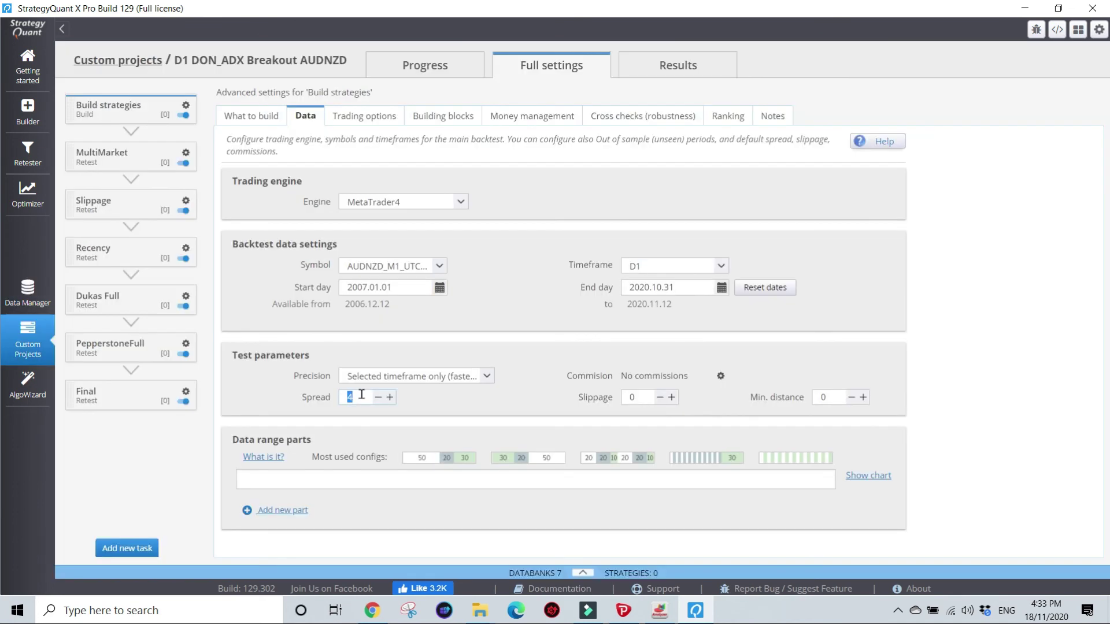
Examine the Maximum Trades Per Day setting in the build task's trading options
{"action": "left_click", "coordinate": [374, 120]}
{"action": "left_click", "coordinate": [373, 119]}
{"action": "double_click", "coordinate": [623, 366]}
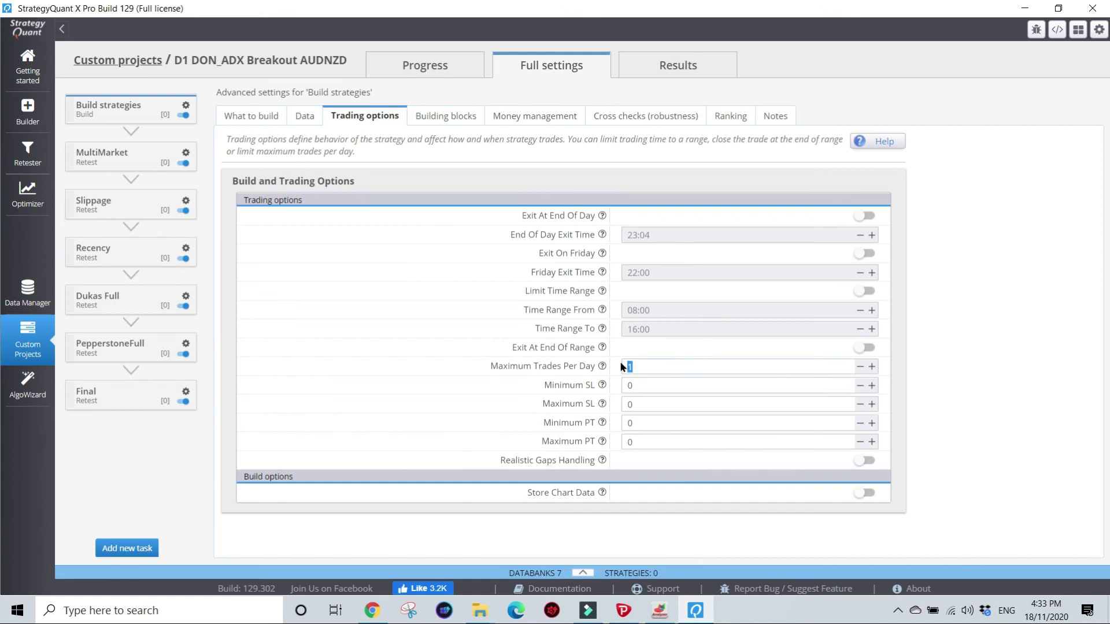
Review the building blocks and money management settings of the Build strategies task
{"action": "left_click", "coordinate": [442, 114]}
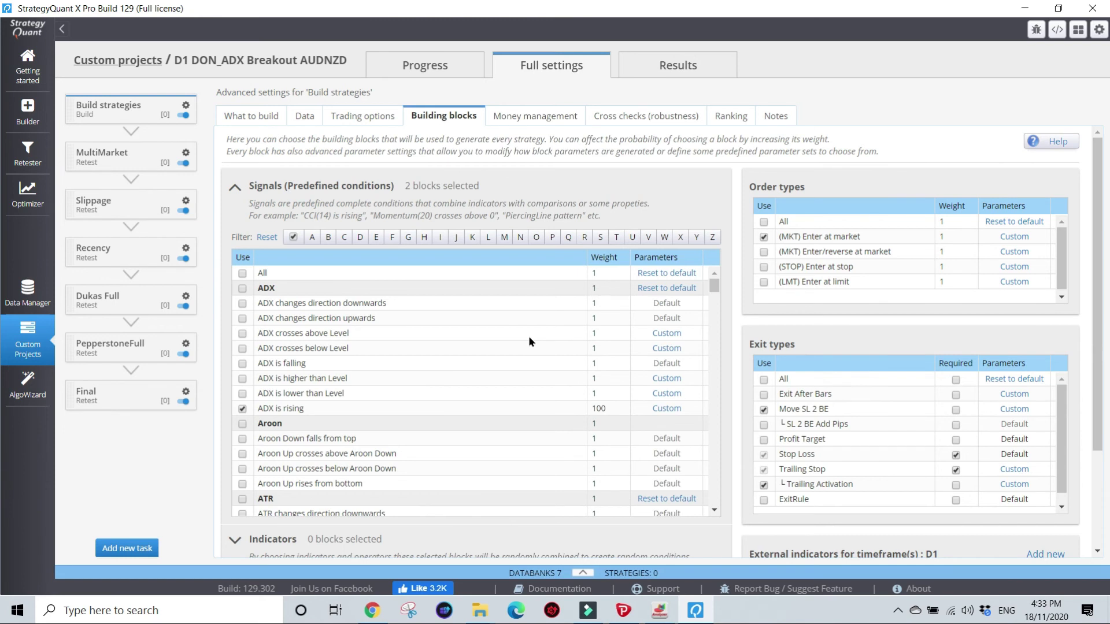
{"action": "scroll", "coordinate": [528, 336], "scroll_direction": "down", "scroll_amount": 3}
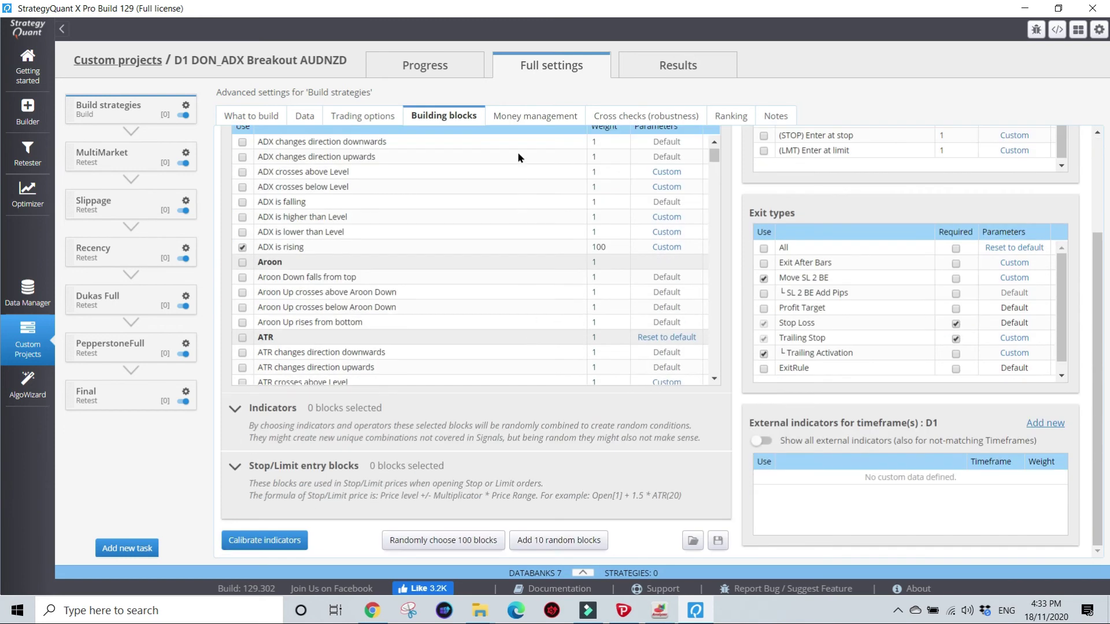
{"action": "left_click", "coordinate": [523, 122]}
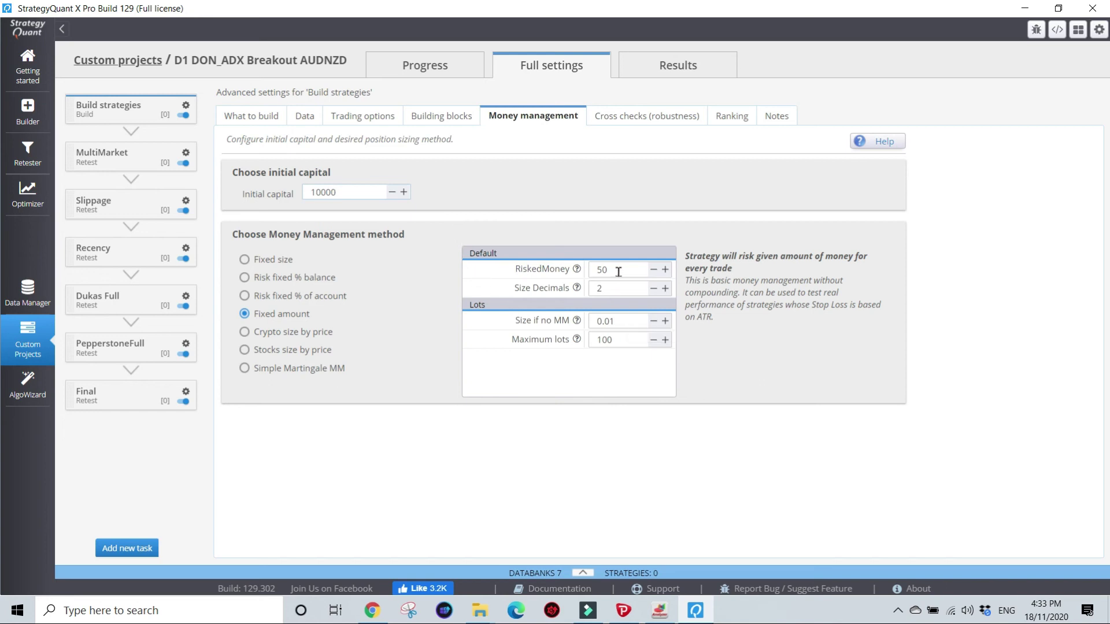
Inspect the build task's Higher backtest precision cross check, including its precision choices and filtering conditions, and close it without saving
{"action": "left_click", "coordinate": [630, 120]}
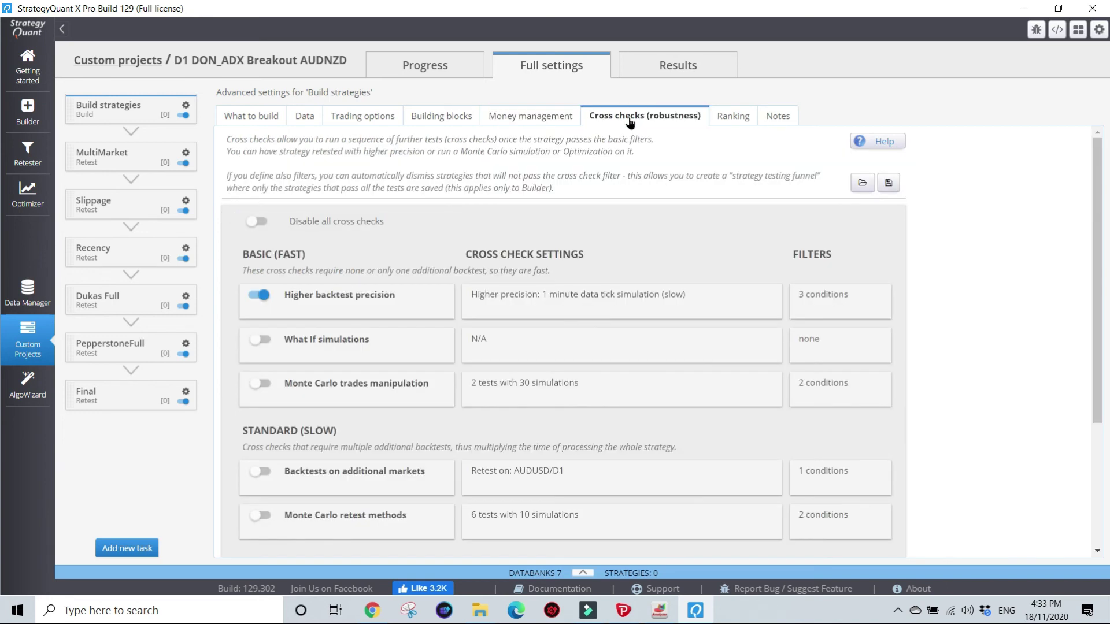
{"action": "left_click", "coordinate": [594, 303]}
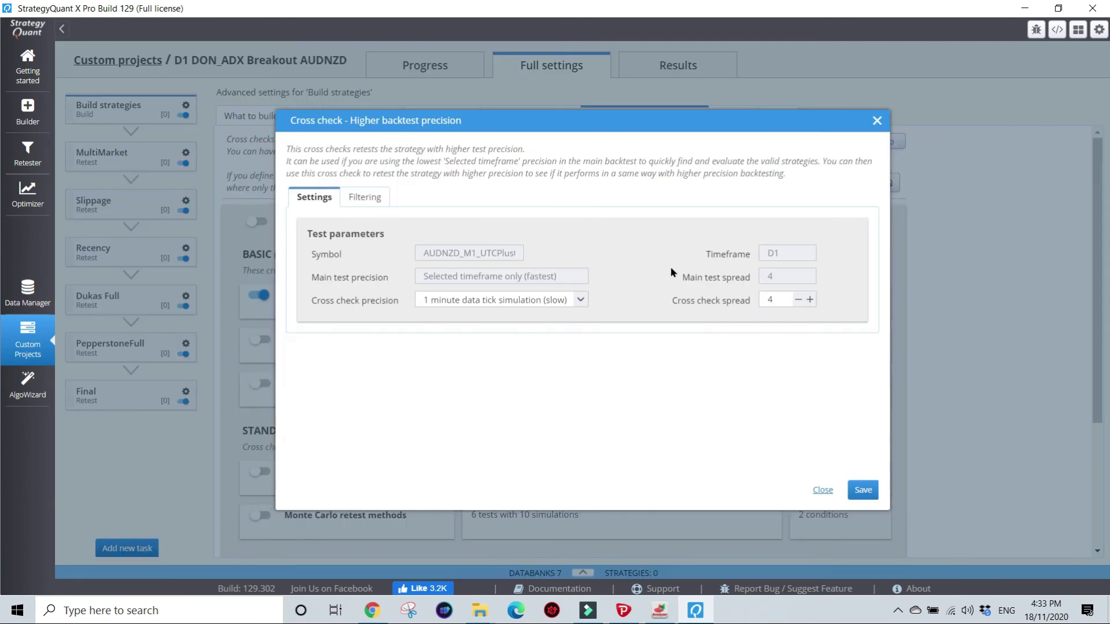
{"action": "left_click", "coordinate": [574, 299]}
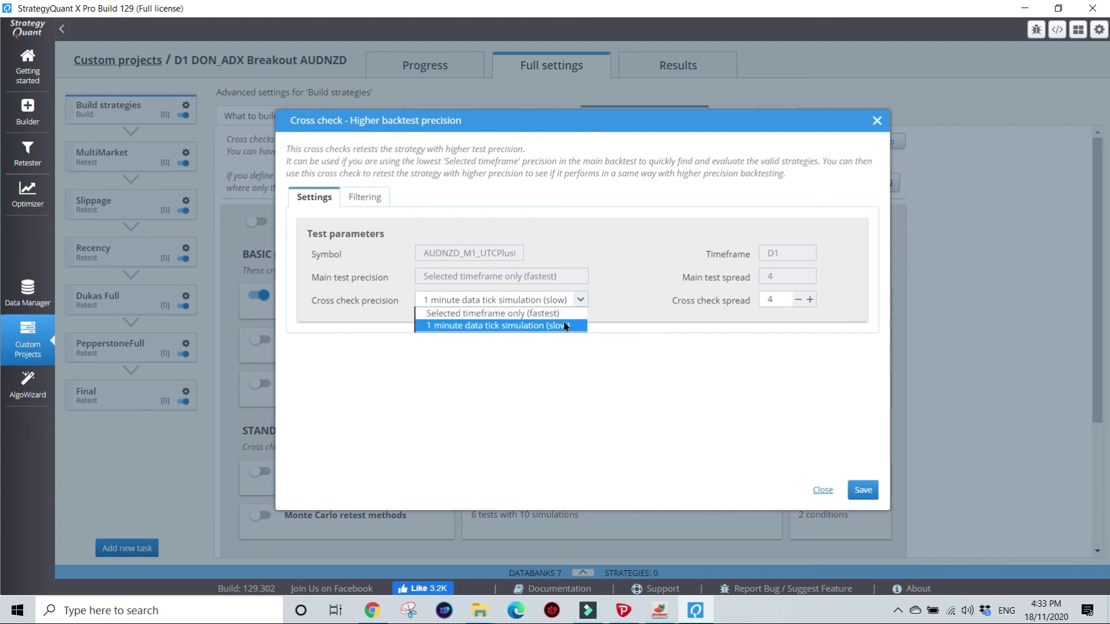
{"action": "left_click", "coordinate": [566, 326]}
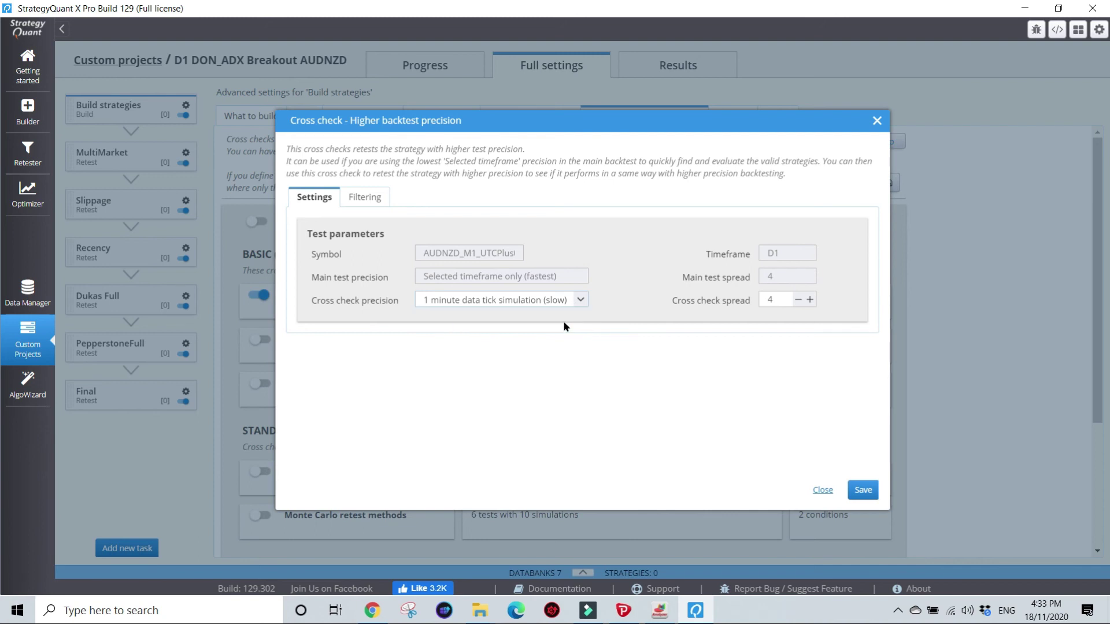
{"action": "left_click", "coordinate": [375, 199]}
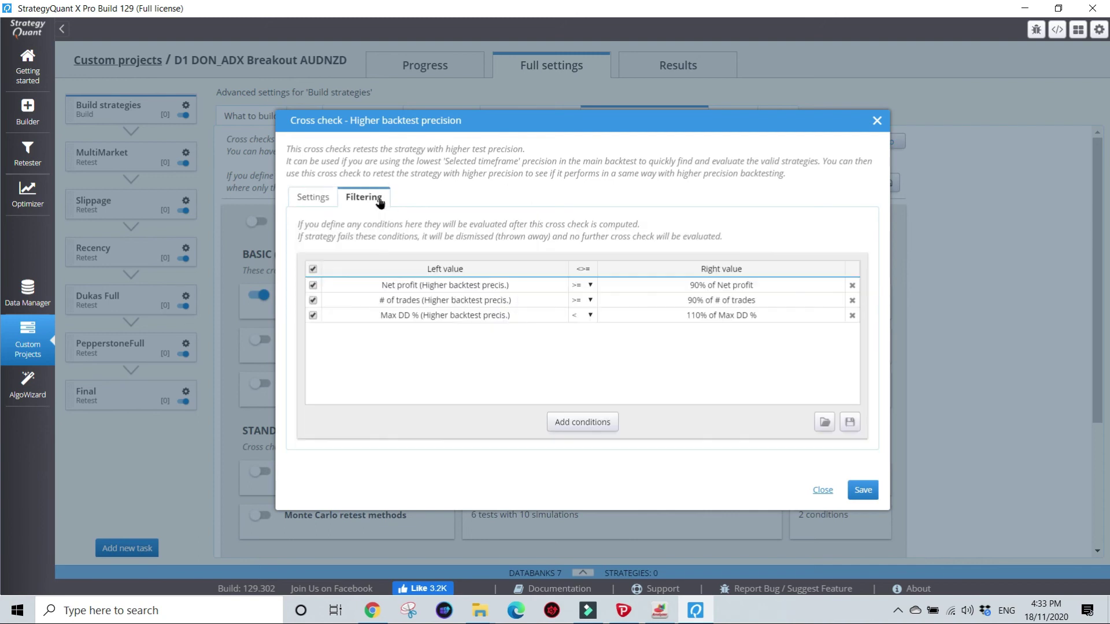
{"action": "left_click", "coordinate": [828, 492]}
Review the build task's ranking filters and its saved notes
{"action": "left_click", "coordinate": [728, 116]}
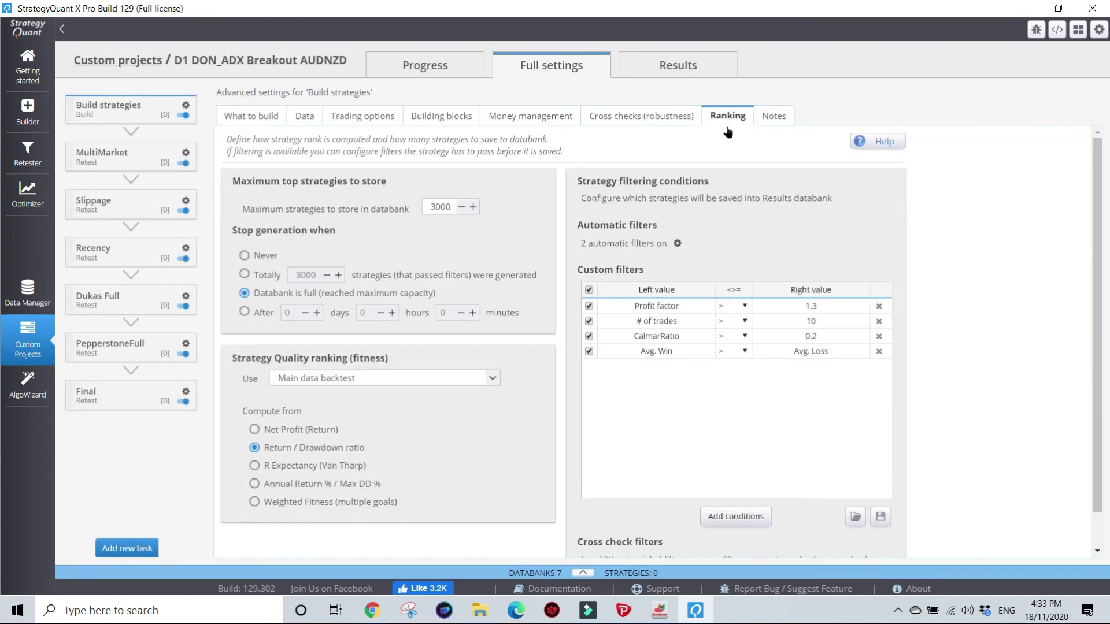
{"action": "left_click", "coordinate": [784, 119]}
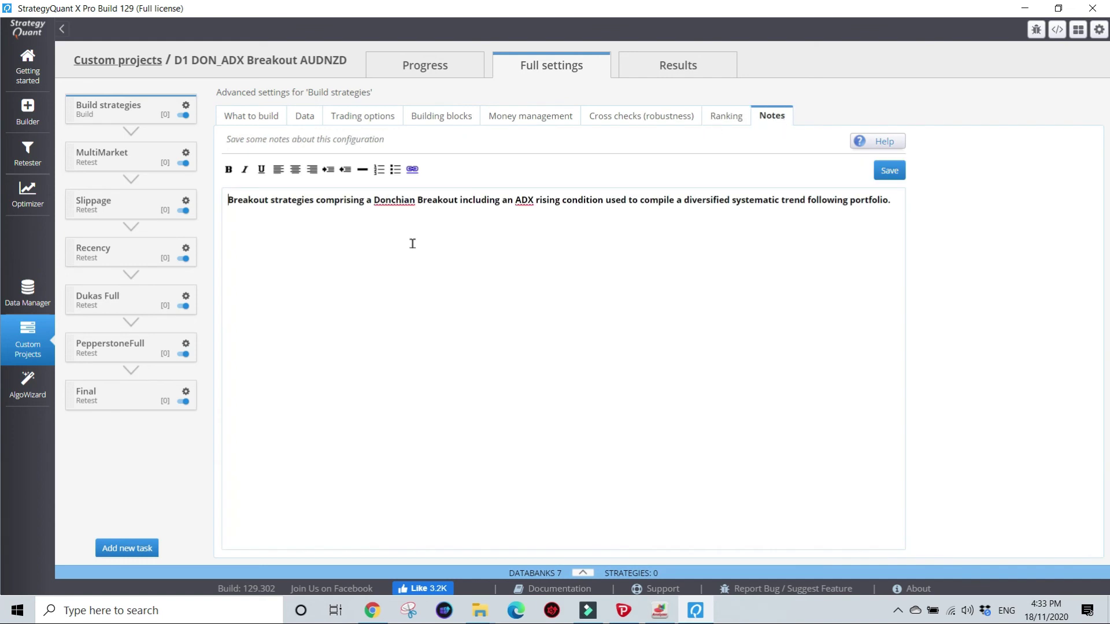
In the MultiMarket retest task's backtest data settings, choose the AUDNZD_M1_UTCPlus02 symbol
{"action": "left_click", "coordinate": [124, 159]}
{"action": "left_click", "coordinate": [312, 116]}
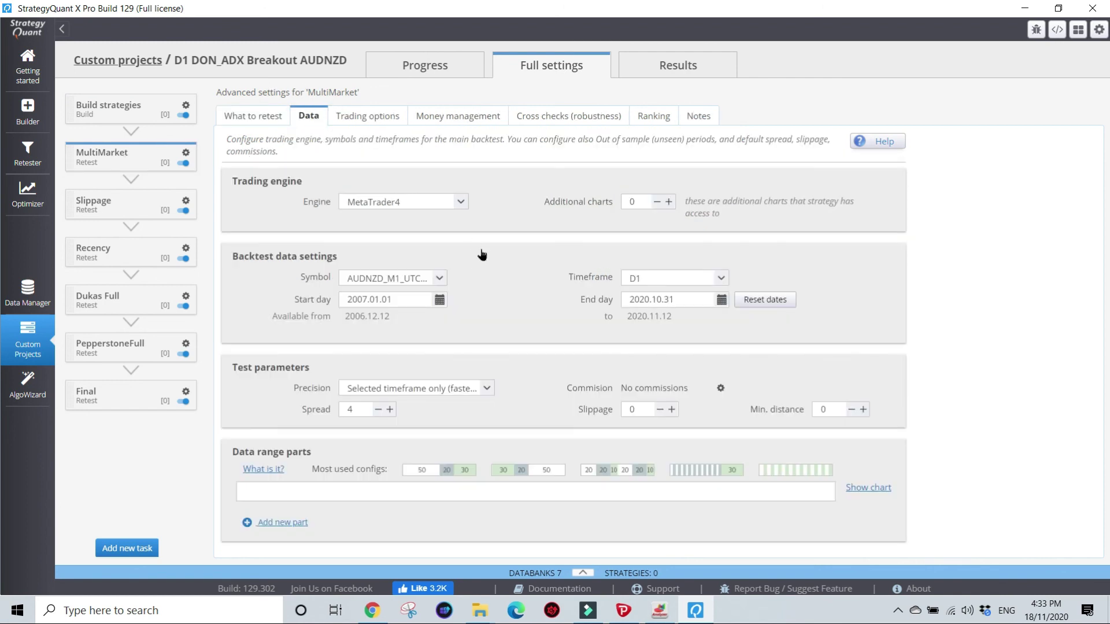
{"action": "left_click", "coordinate": [440, 278]}
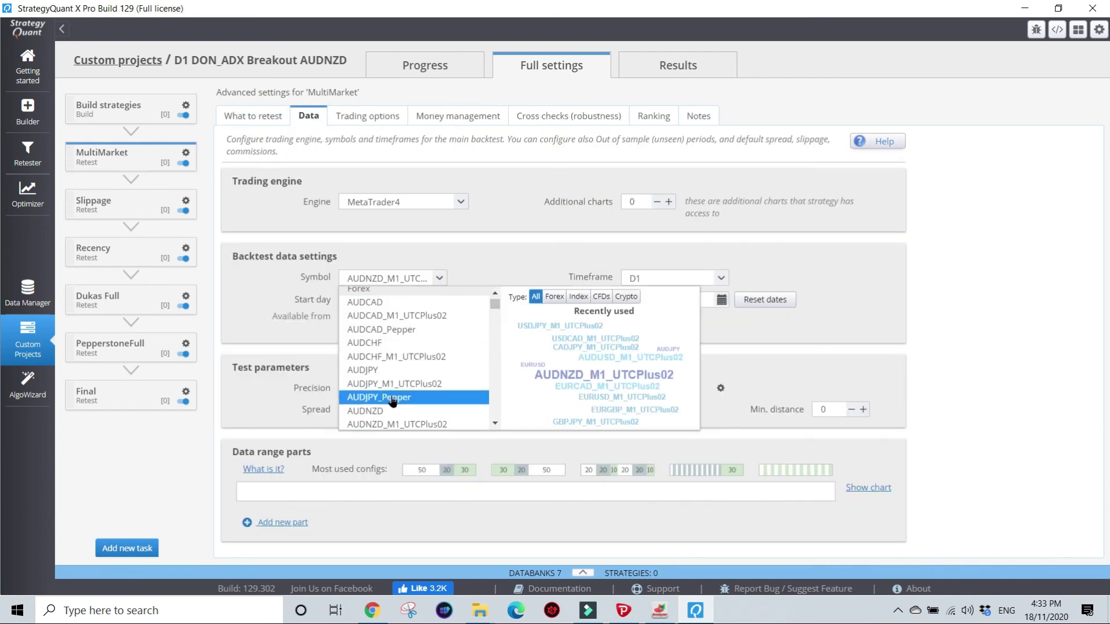
{"action": "left_click", "coordinate": [392, 422]}
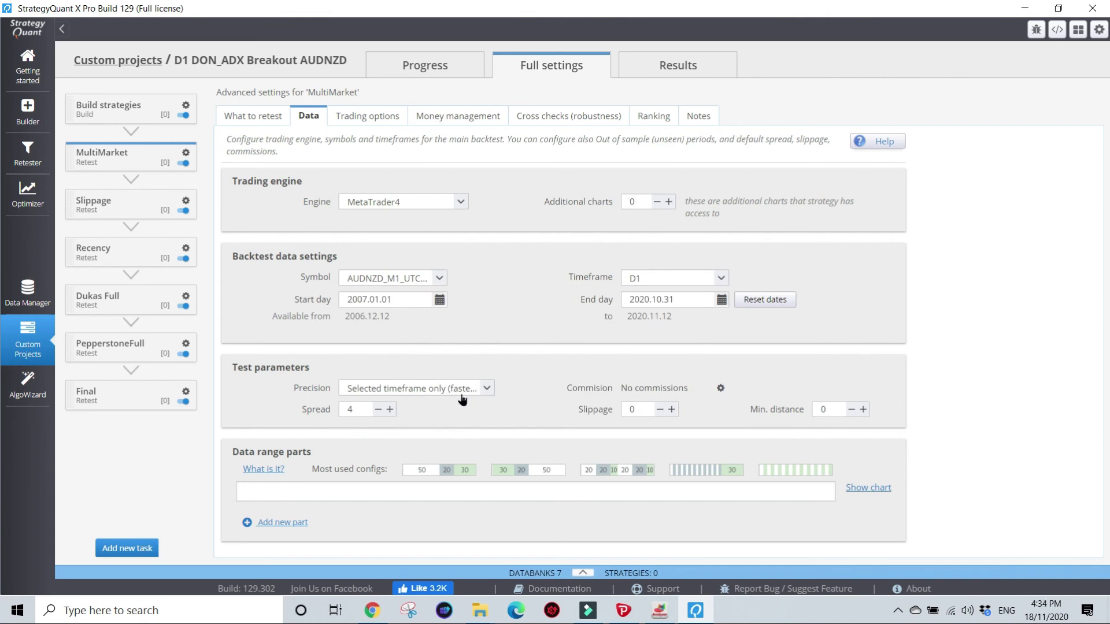
Review the MultiMarket task's trading options, money management and list of cross checks
{"action": "left_click", "coordinate": [368, 117]}
{"action": "left_click", "coordinate": [466, 116]}
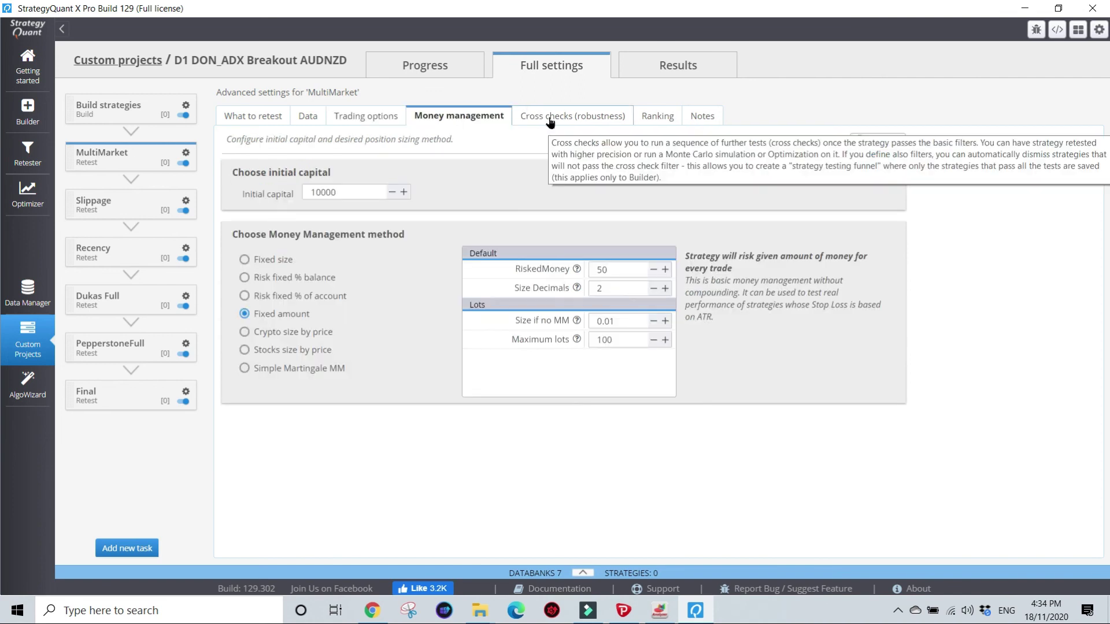
{"action": "left_click", "coordinate": [550, 119]}
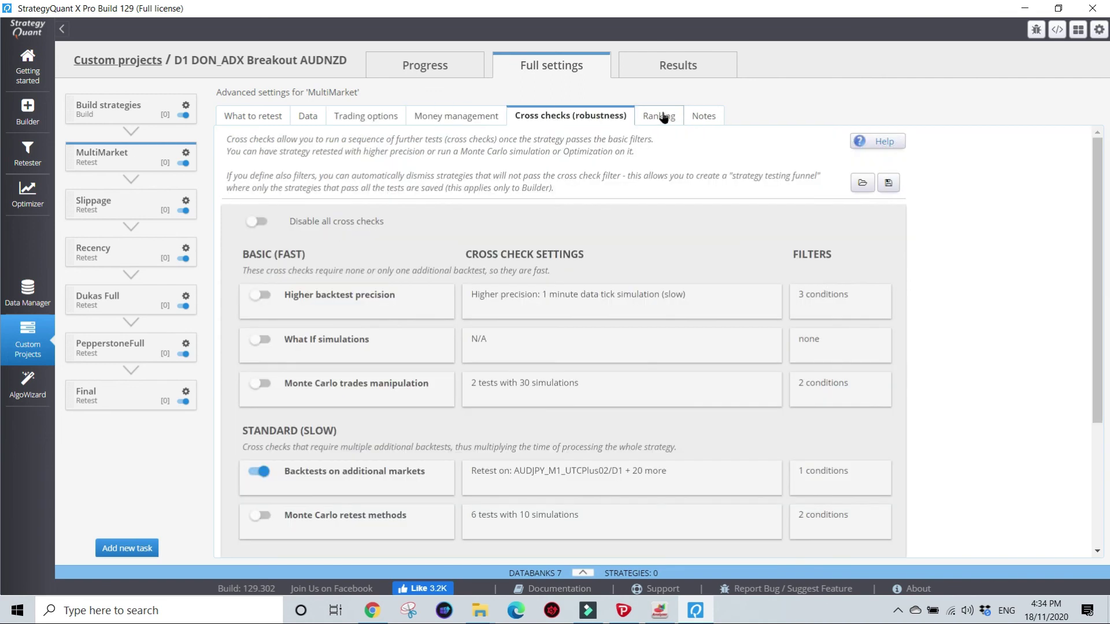
Examine the additional backtests and the filtering conditions of the MultiMarket task's Backtests on additional markets cross check
{"action": "left_click", "coordinate": [585, 480]}
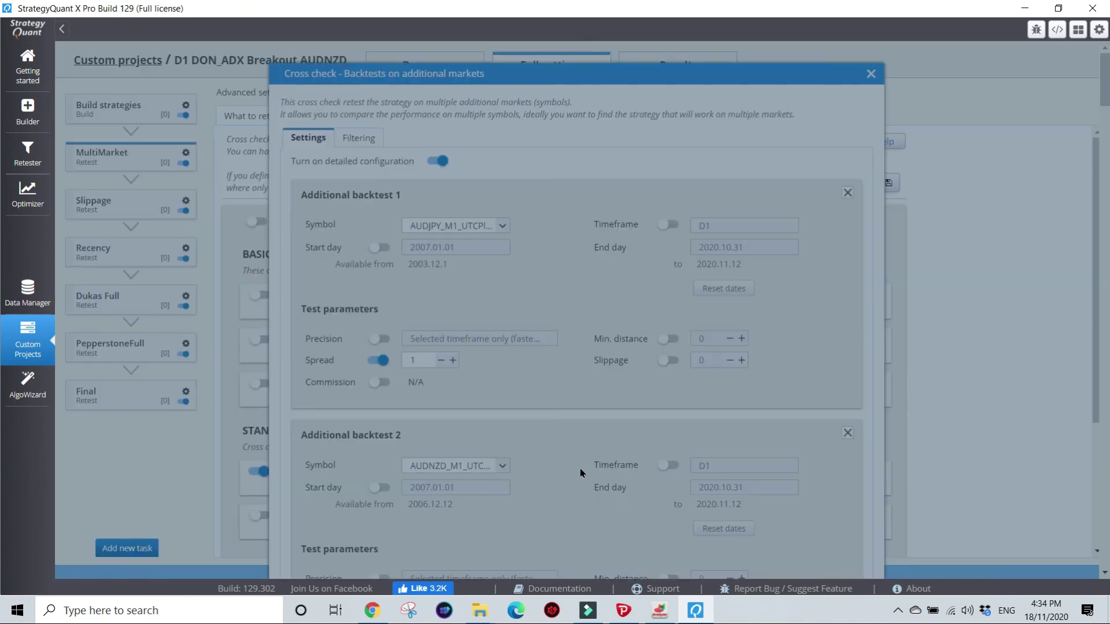
{"action": "scroll", "coordinate": [588, 335], "scroll_direction": "down", "scroll_amount": 7}
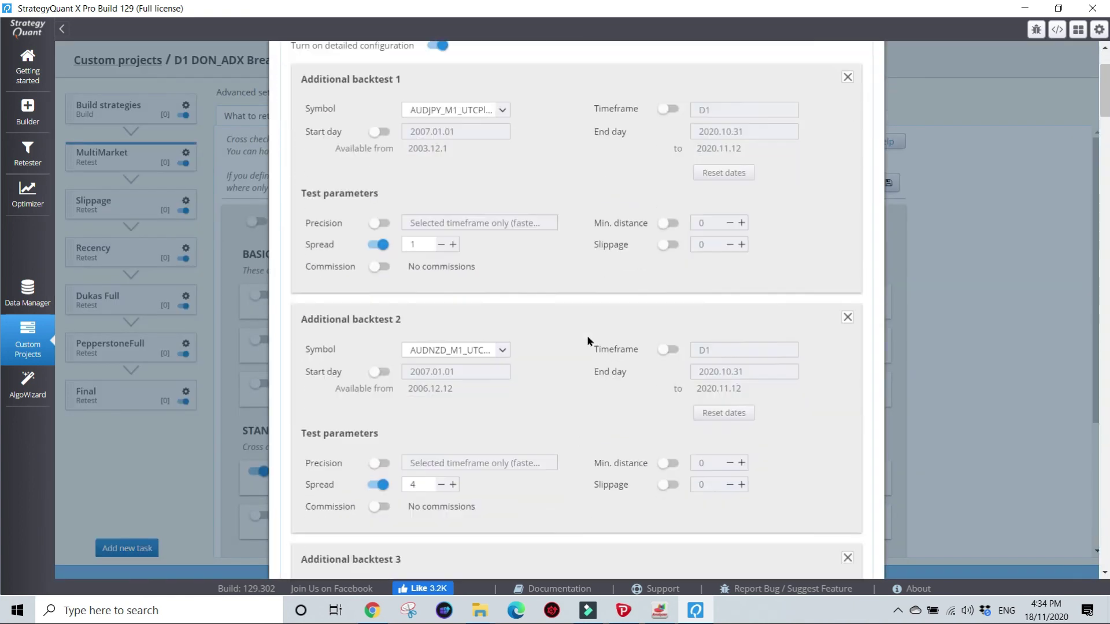
{"action": "scroll", "coordinate": [587, 341], "scroll_direction": "down", "scroll_amount": 20}
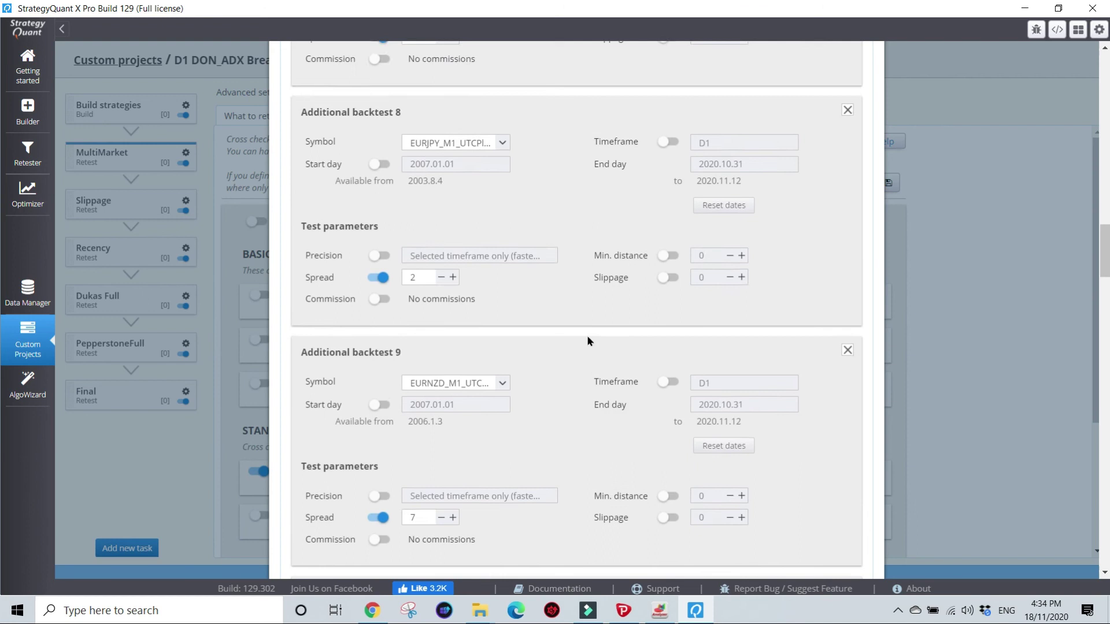
{"action": "scroll", "coordinate": [588, 341], "scroll_direction": "down", "scroll_amount": 12}
{"action": "scroll", "coordinate": [588, 341], "scroll_direction": "up", "scroll_amount": 20}
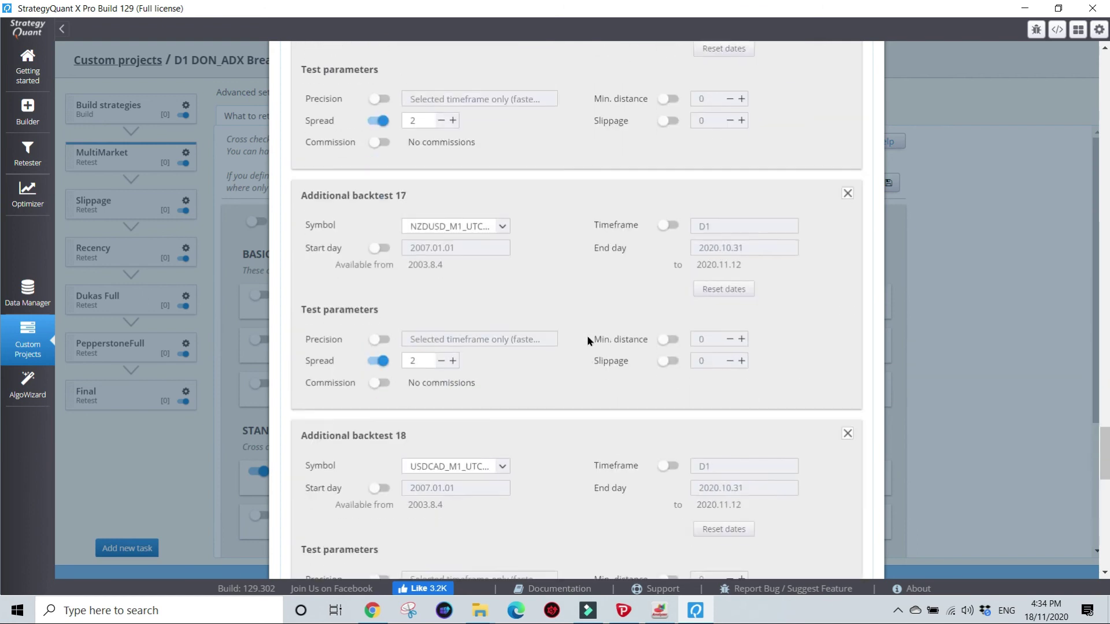
{"action": "scroll", "coordinate": [587, 341], "scroll_direction": "up", "scroll_amount": 20}
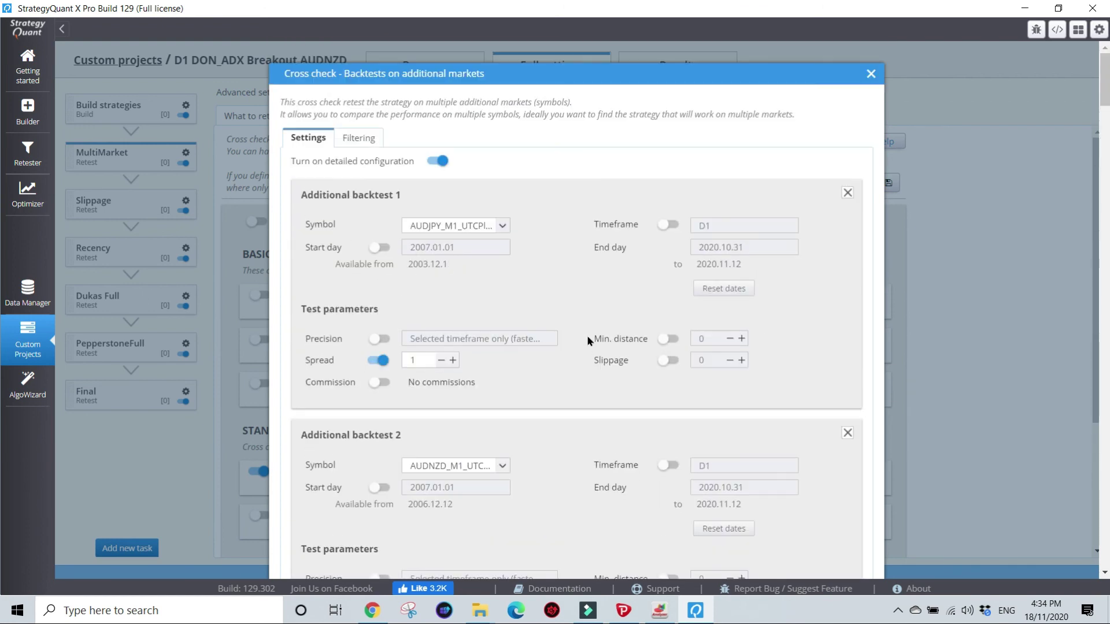
{"action": "left_click", "coordinate": [358, 139]}
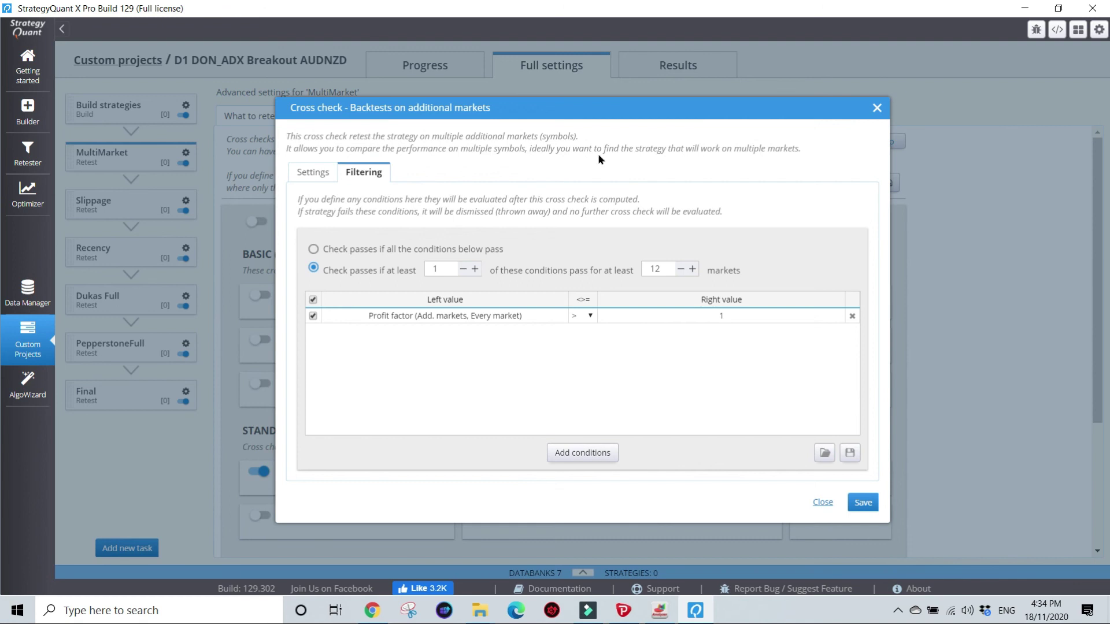
{"action": "left_click", "coordinate": [822, 501]}
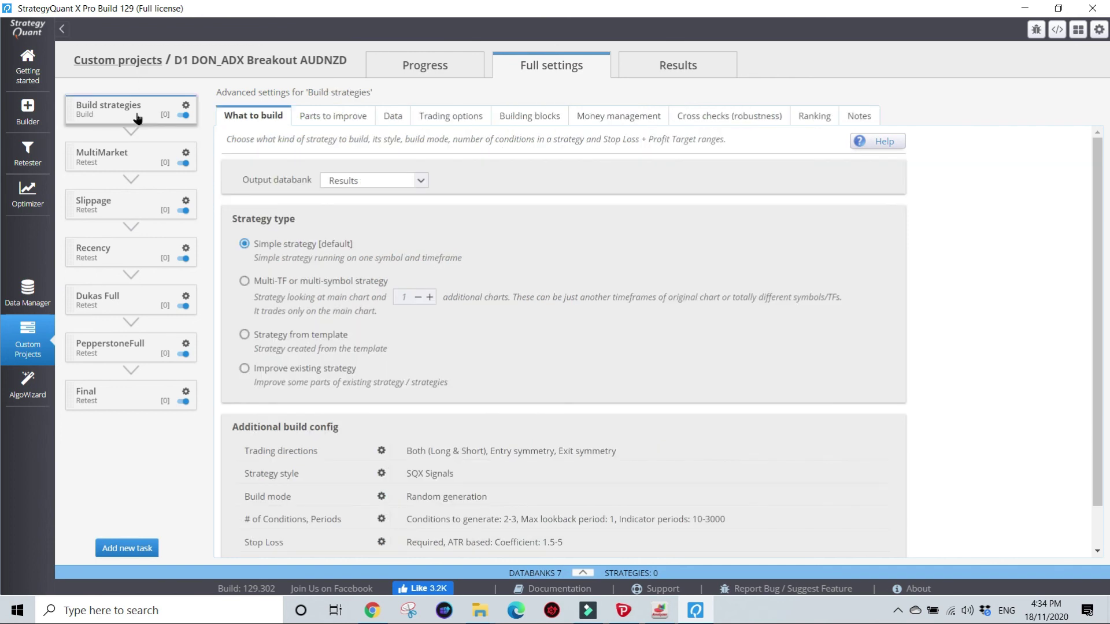
Start running the AUDNZD project and show its databanks in a reduced area beneath the progress view
{"action": "left_click", "coordinate": [466, 68]}
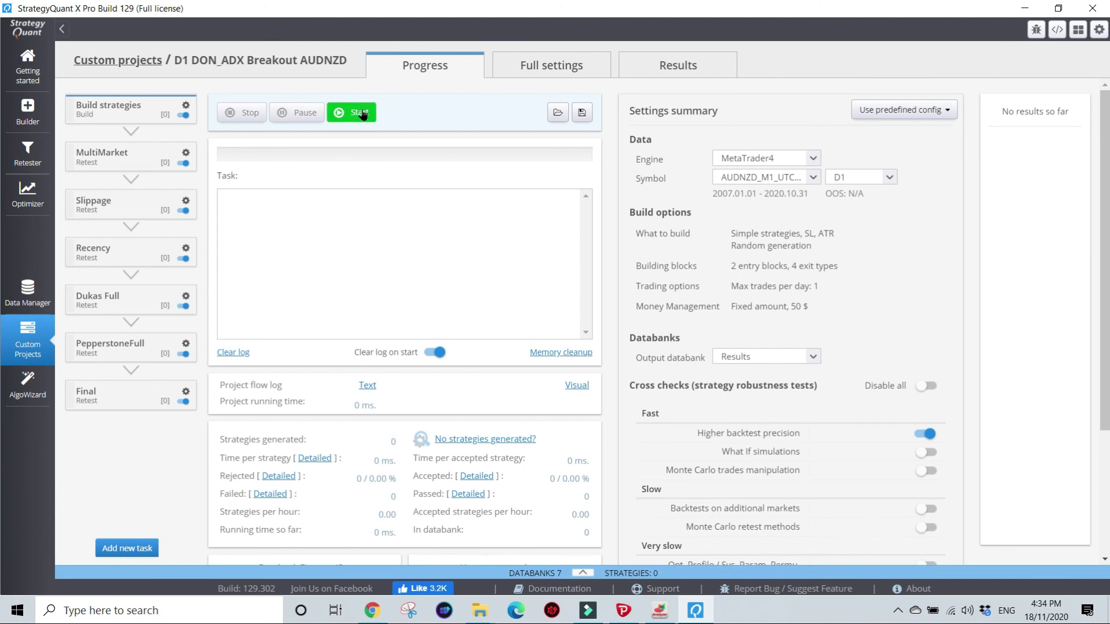
{"action": "left_click", "coordinate": [585, 572]}
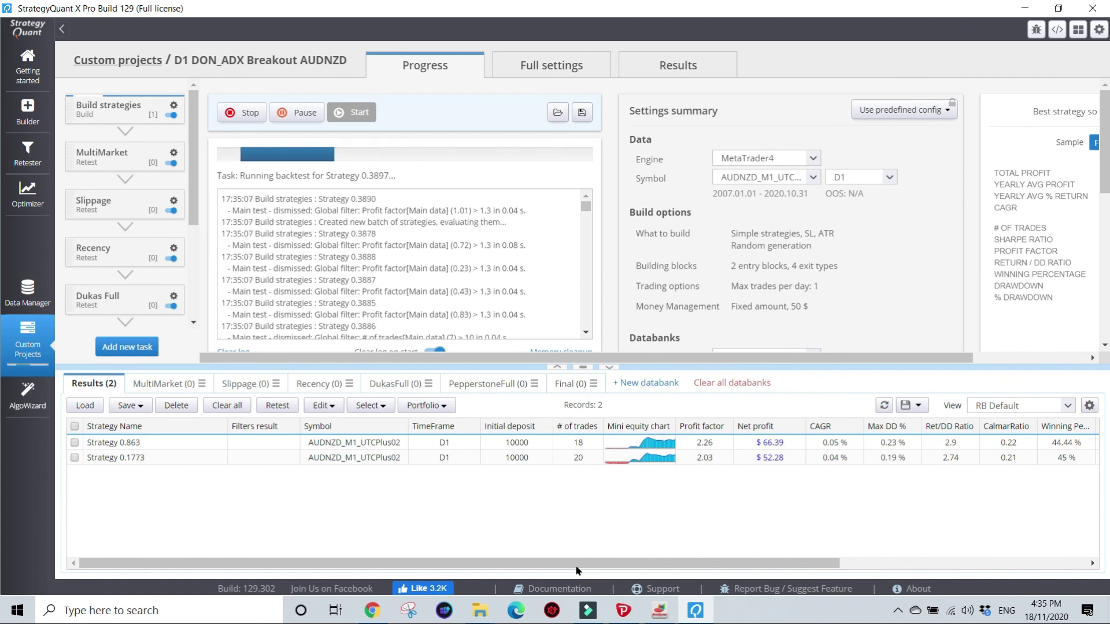
{"action": "left_click_drag", "start_coordinate": [587, 366], "coordinate": [592, 431]}
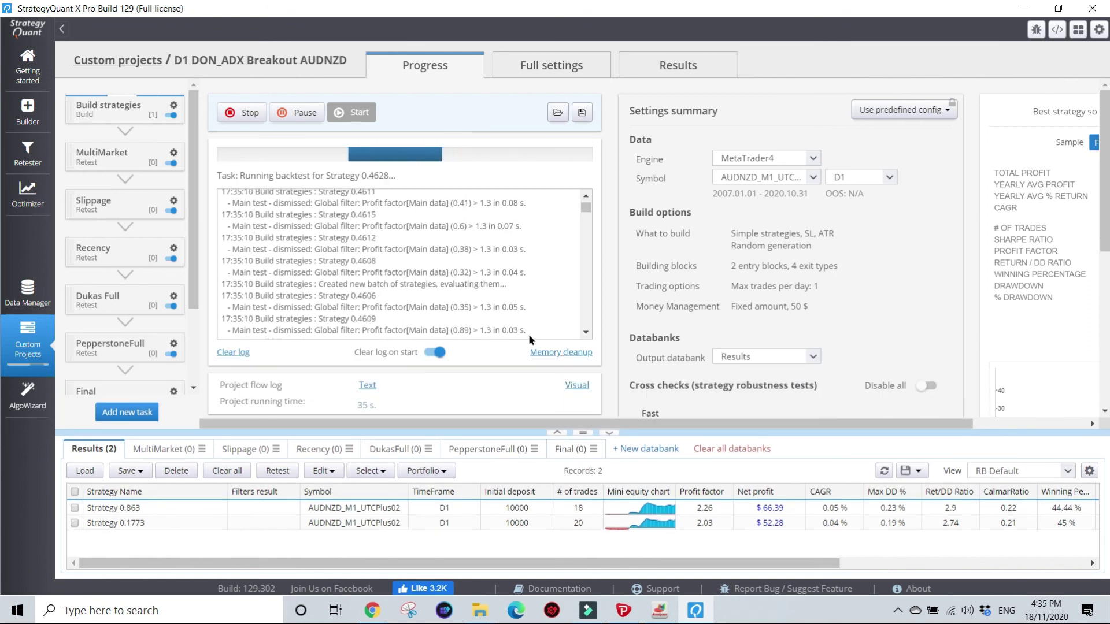
Check the running build's generation statistics, charts and enabled cross checks
{"action": "scroll", "coordinate": [743, 309], "scroll_direction": "down", "scroll_amount": 3}
{"action": "scroll", "coordinate": [749, 307], "scroll_direction": "down", "scroll_amount": 2}
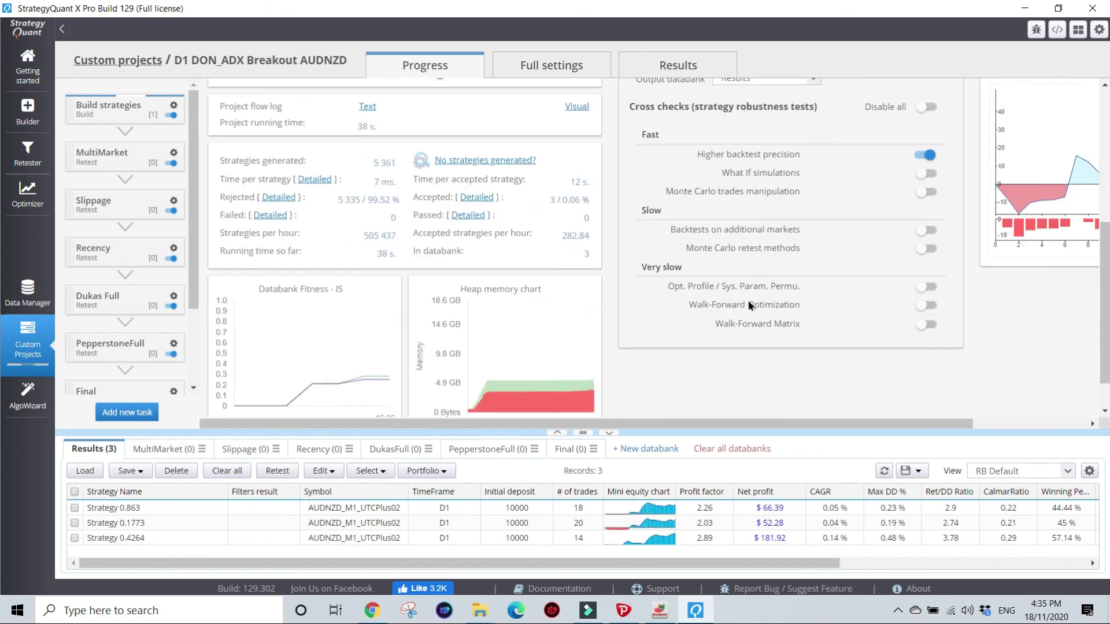
{"action": "scroll", "coordinate": [749, 306], "scroll_direction": "up", "scroll_amount": 5}
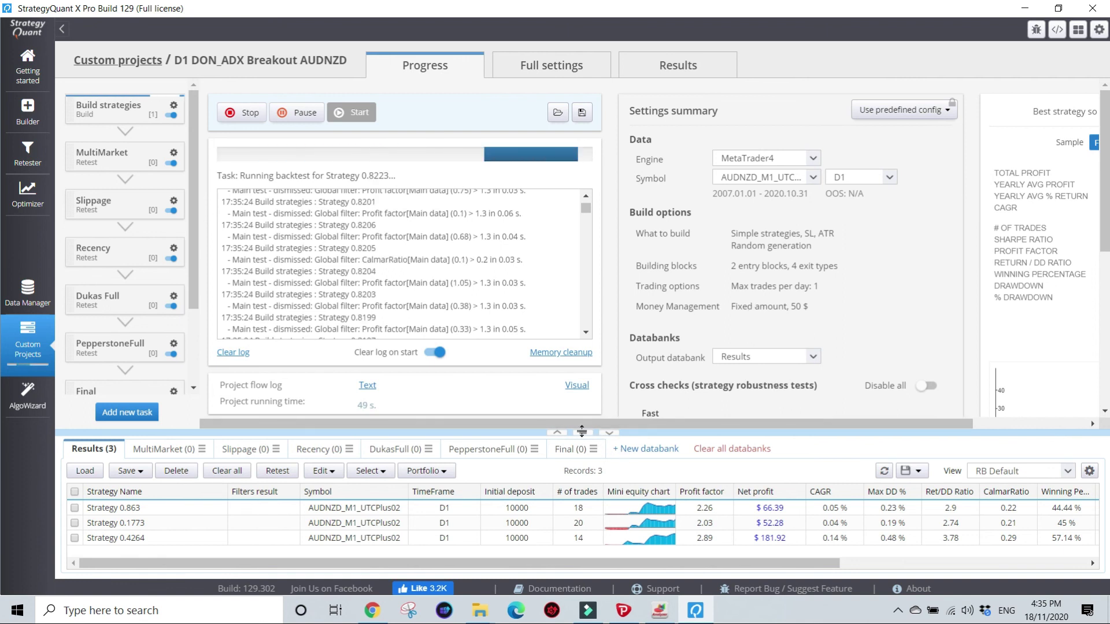
Enlarge the databank area to inspect the mini equity charts of the generated strategies in Results, then reduce it again
{"action": "left_click_drag", "start_coordinate": [581, 431], "coordinate": [585, 316]}
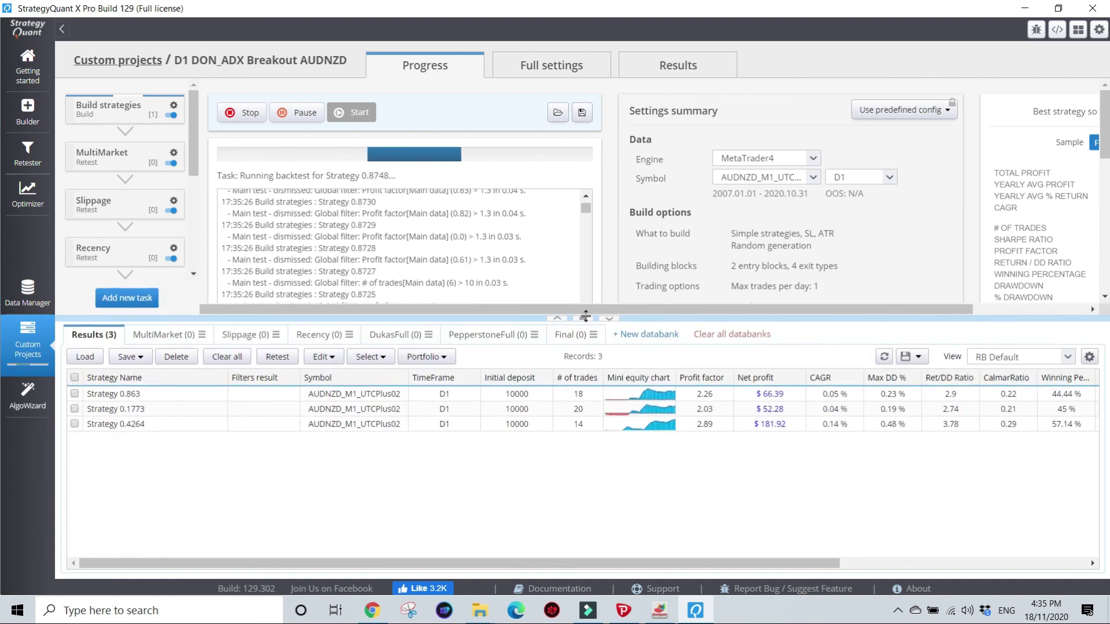
{"action": "left_click", "coordinate": [633, 398]}
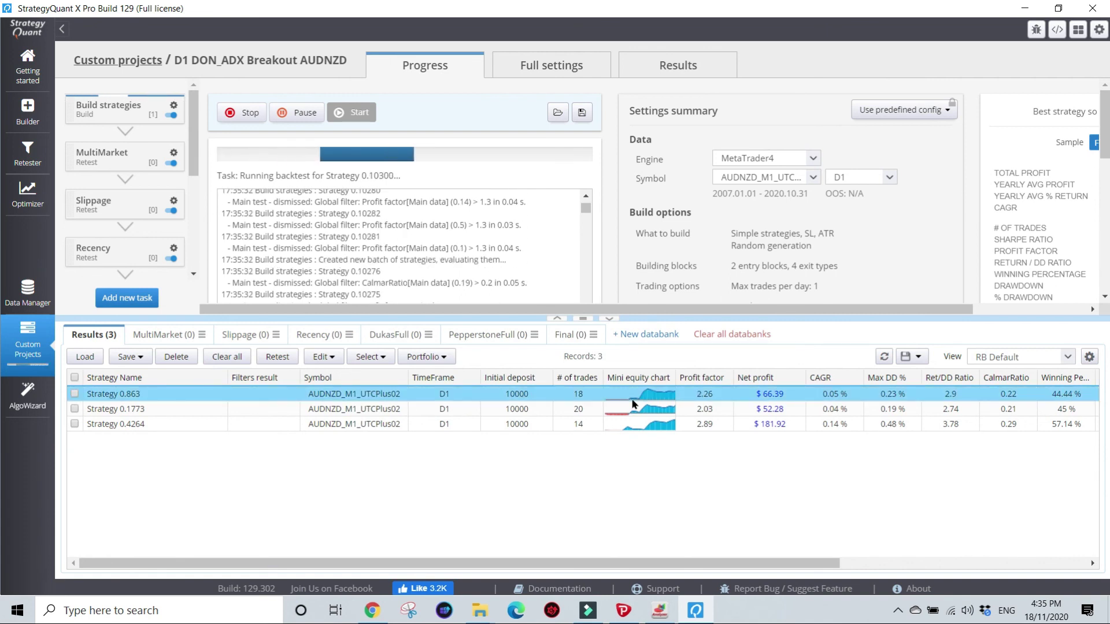
{"action": "left_click", "coordinate": [584, 315]}
{"action": "left_click_drag", "start_coordinate": [590, 366], "coordinate": [588, 394]}
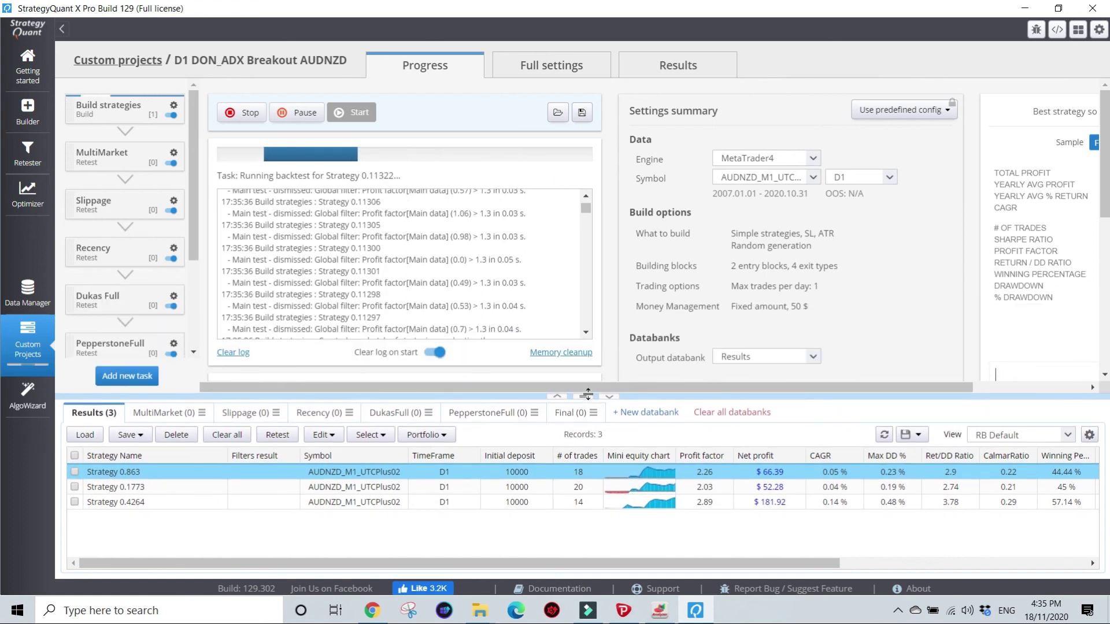